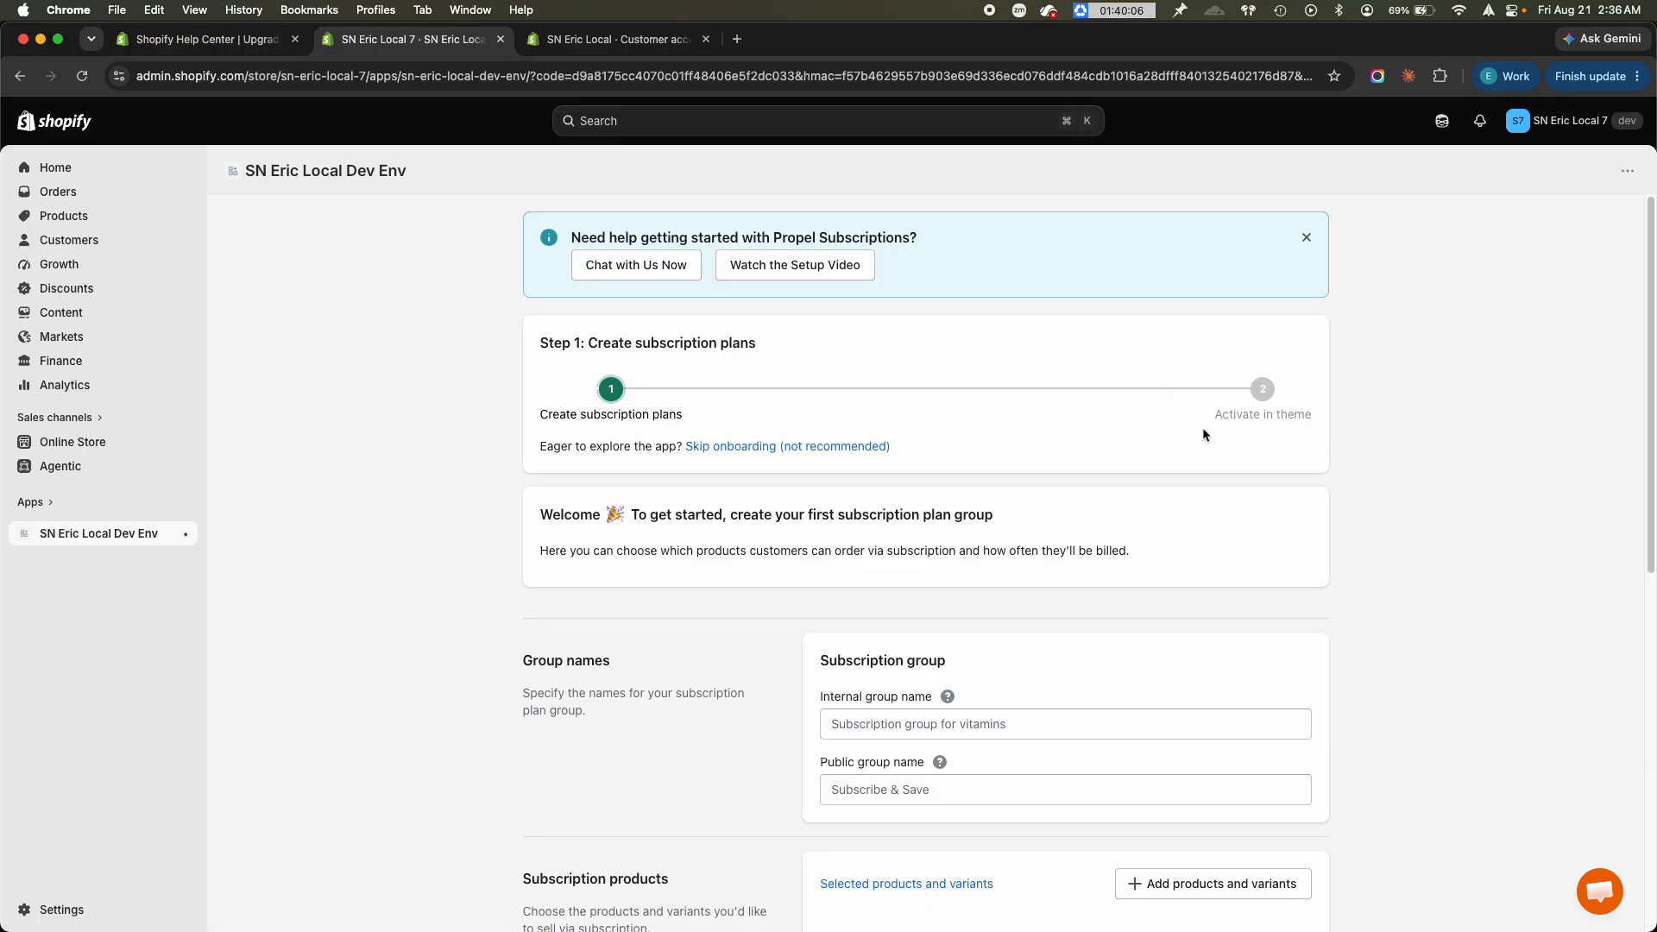
# Enter 'Magazine subscription' as both the internal and public group name.
pyautogui.scroll(-1, 1131, 420)
pyautogui.scroll(-5, 1134, 417)
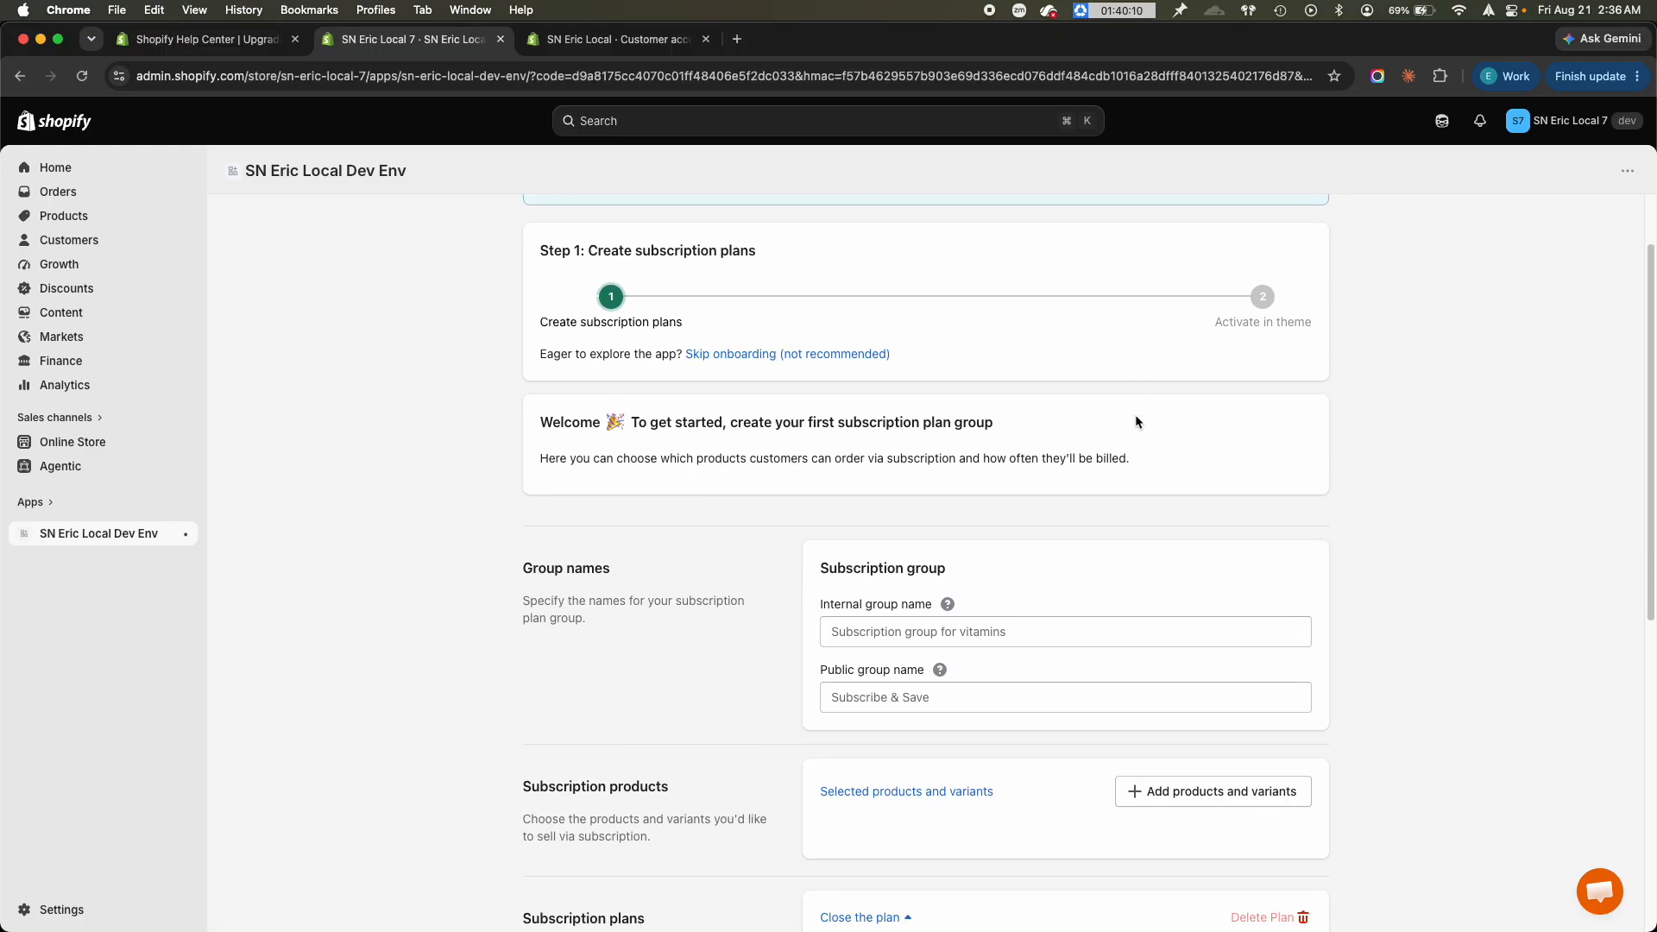
pyautogui.scroll(2, 733, 423)
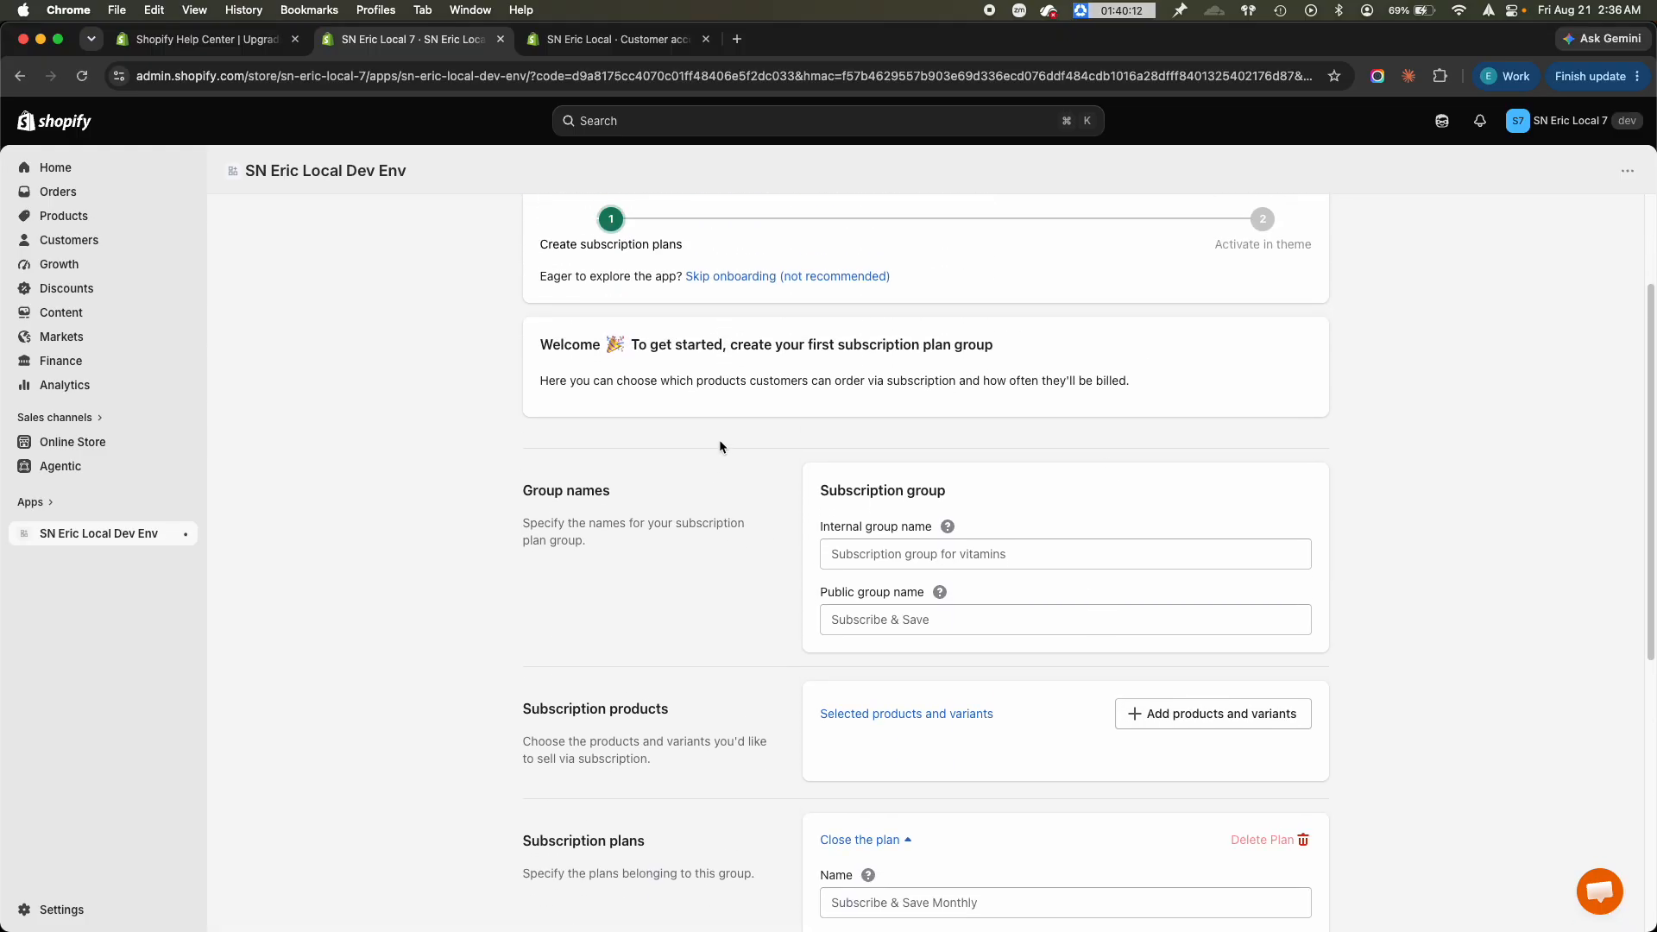
pyautogui.scroll(-1, 955, 486)
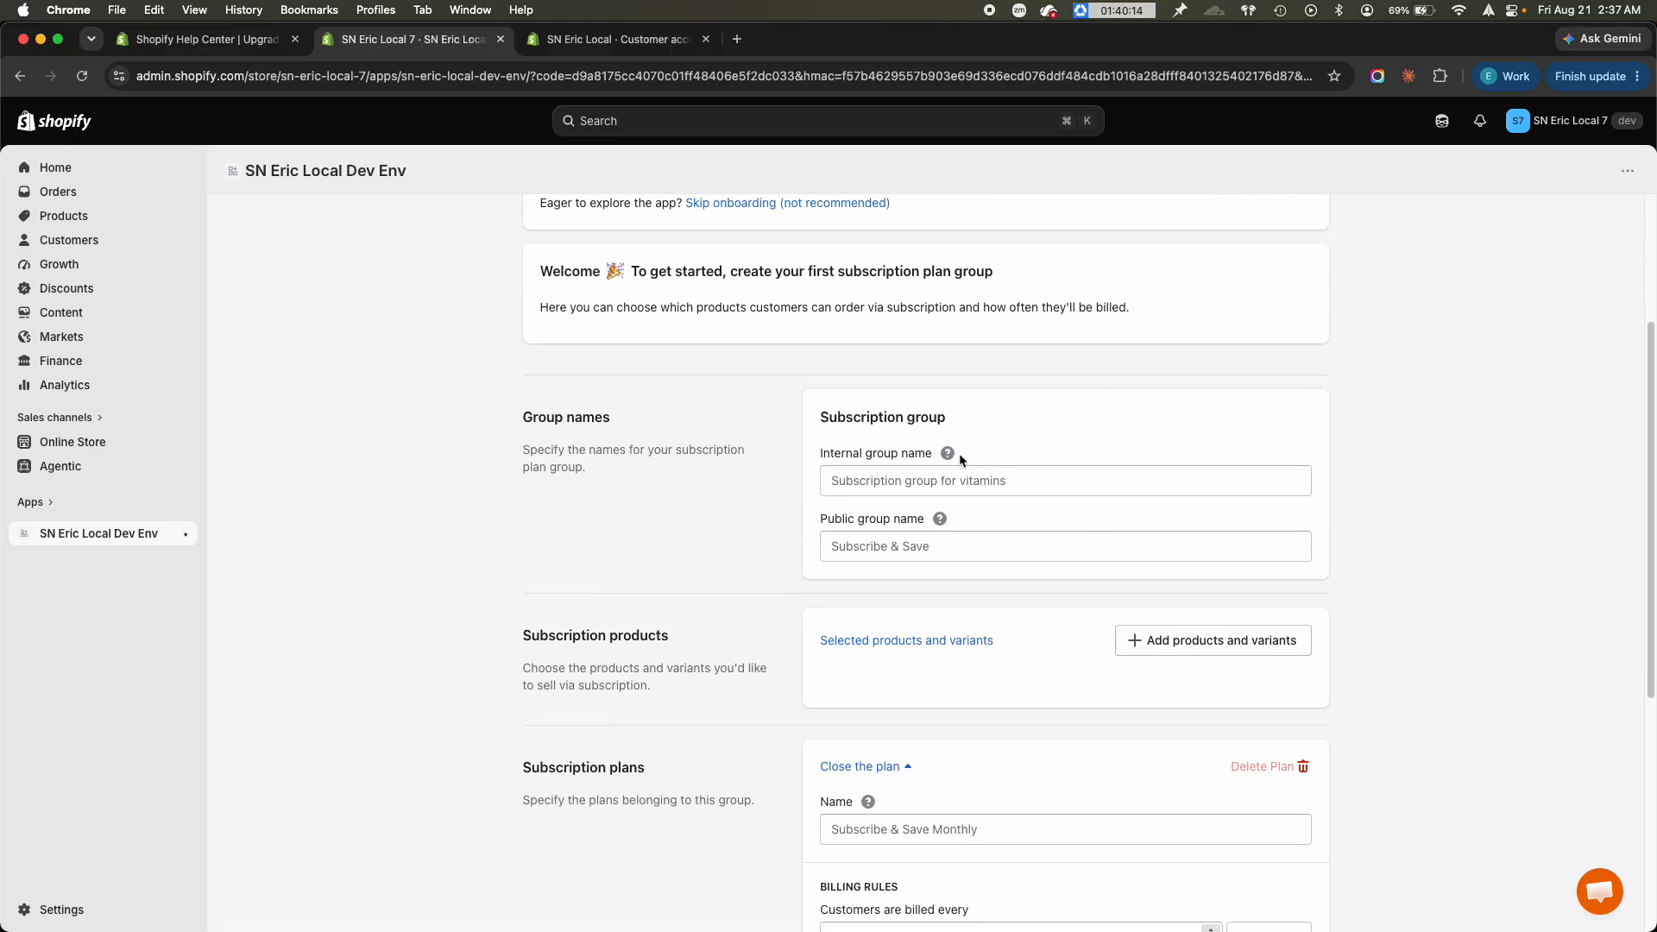
pyautogui.scroll(-1, 959, 455)
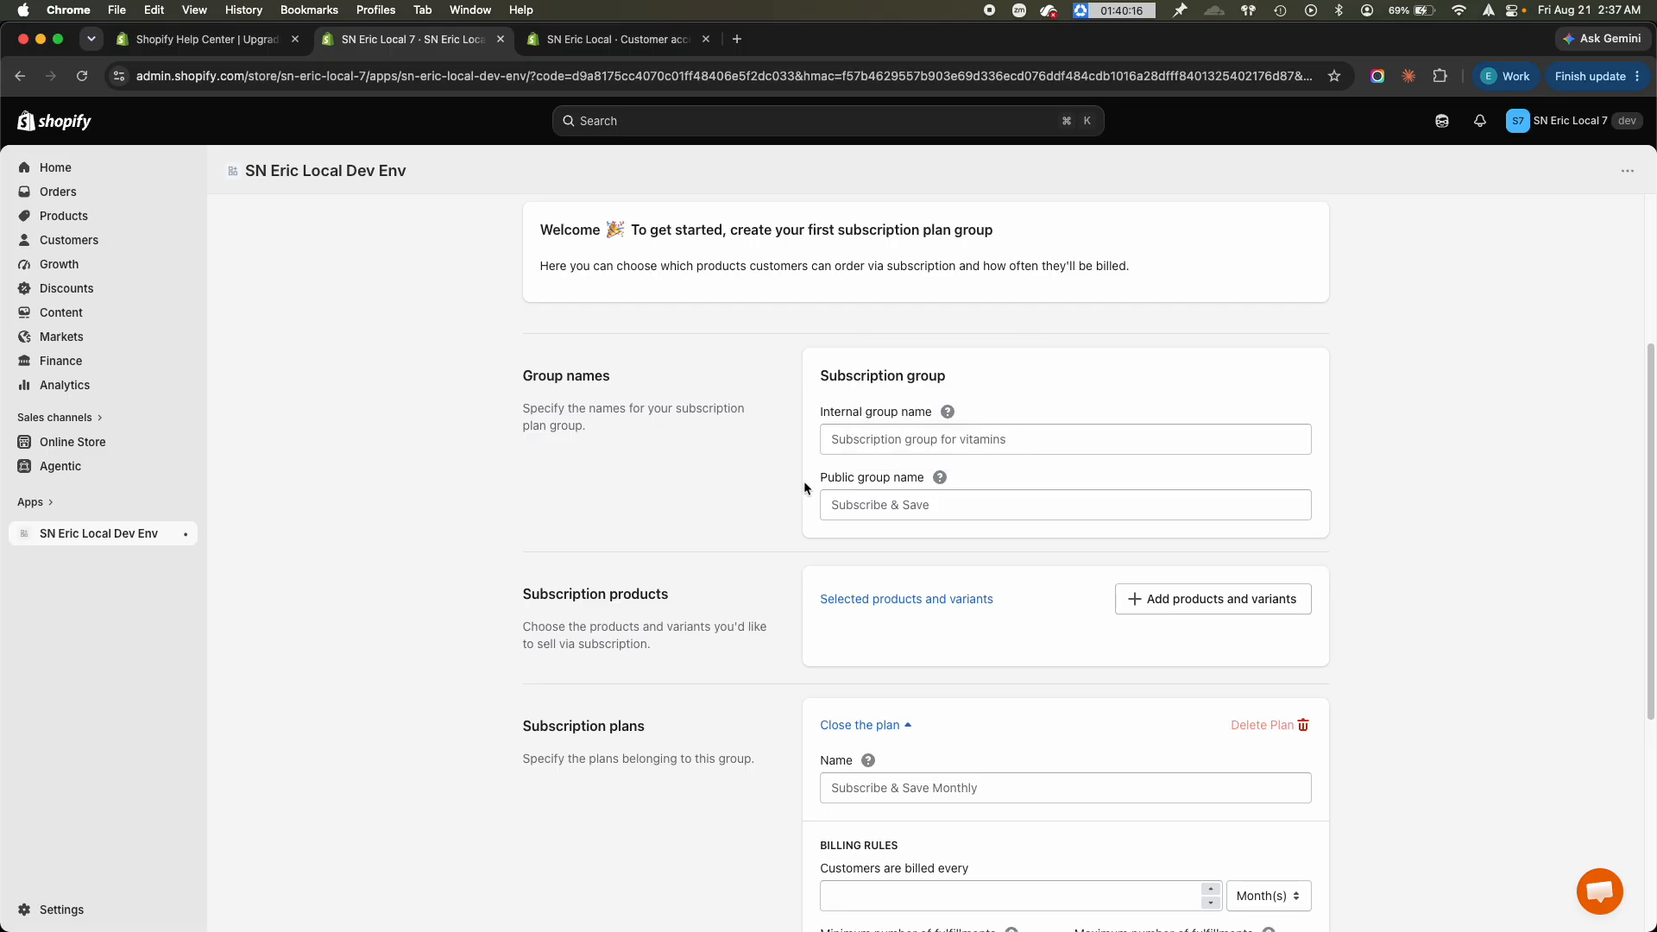
pyautogui.scroll(-1, 723, 479)
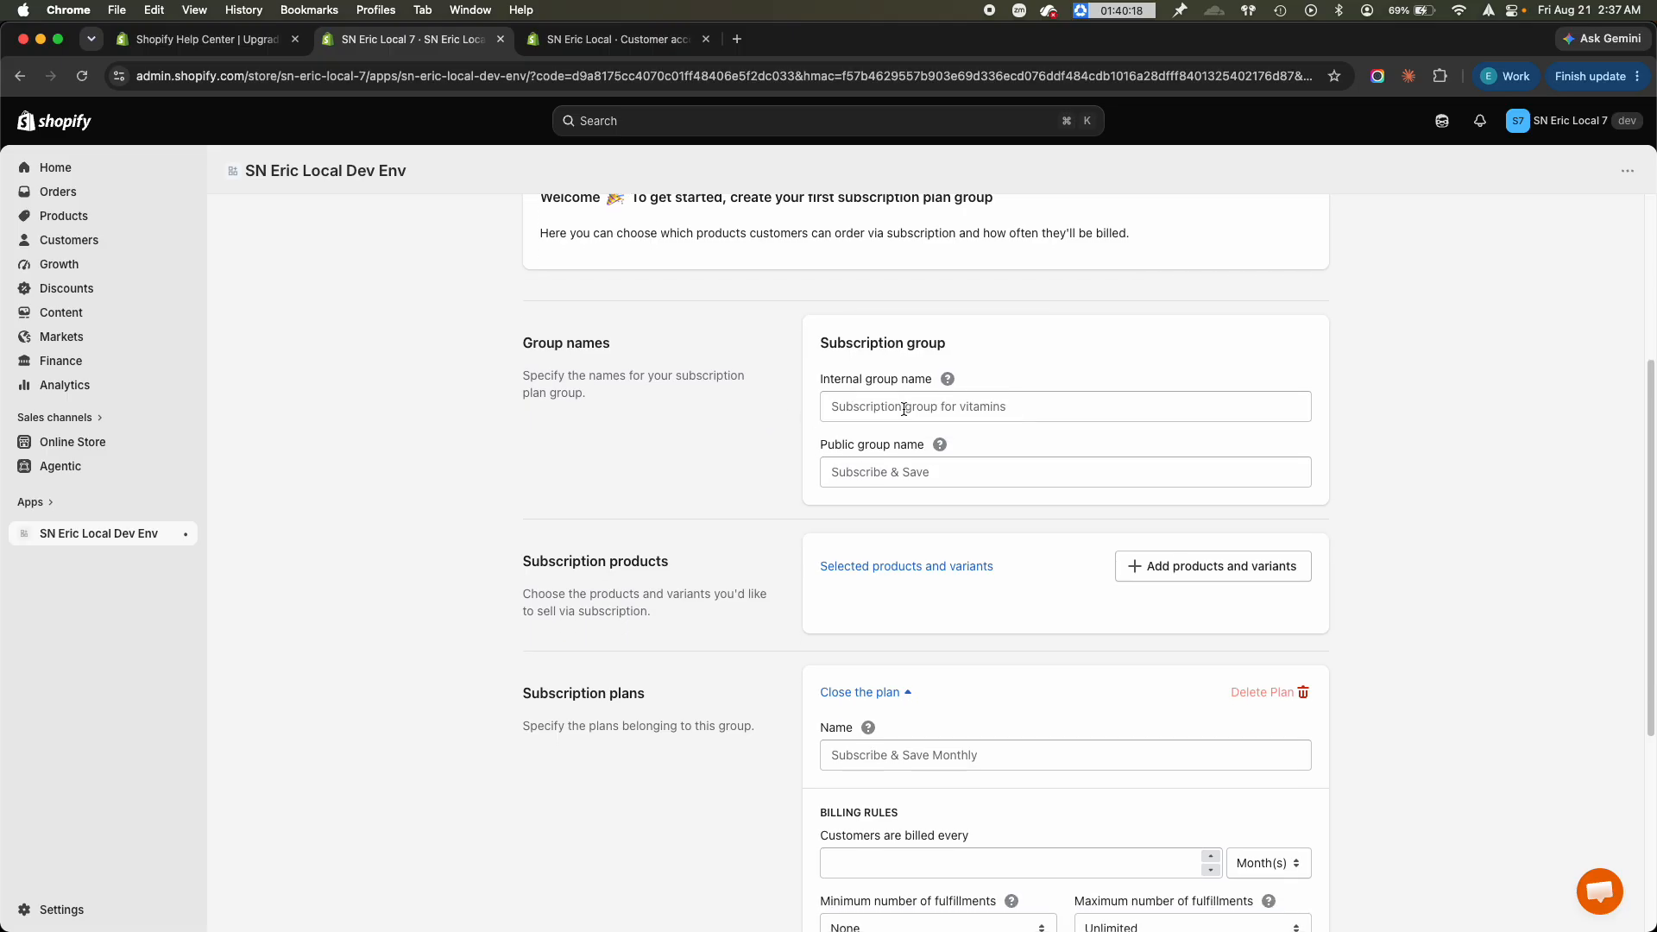
pyautogui.click(844, 406)
pyautogui.write('Maga')
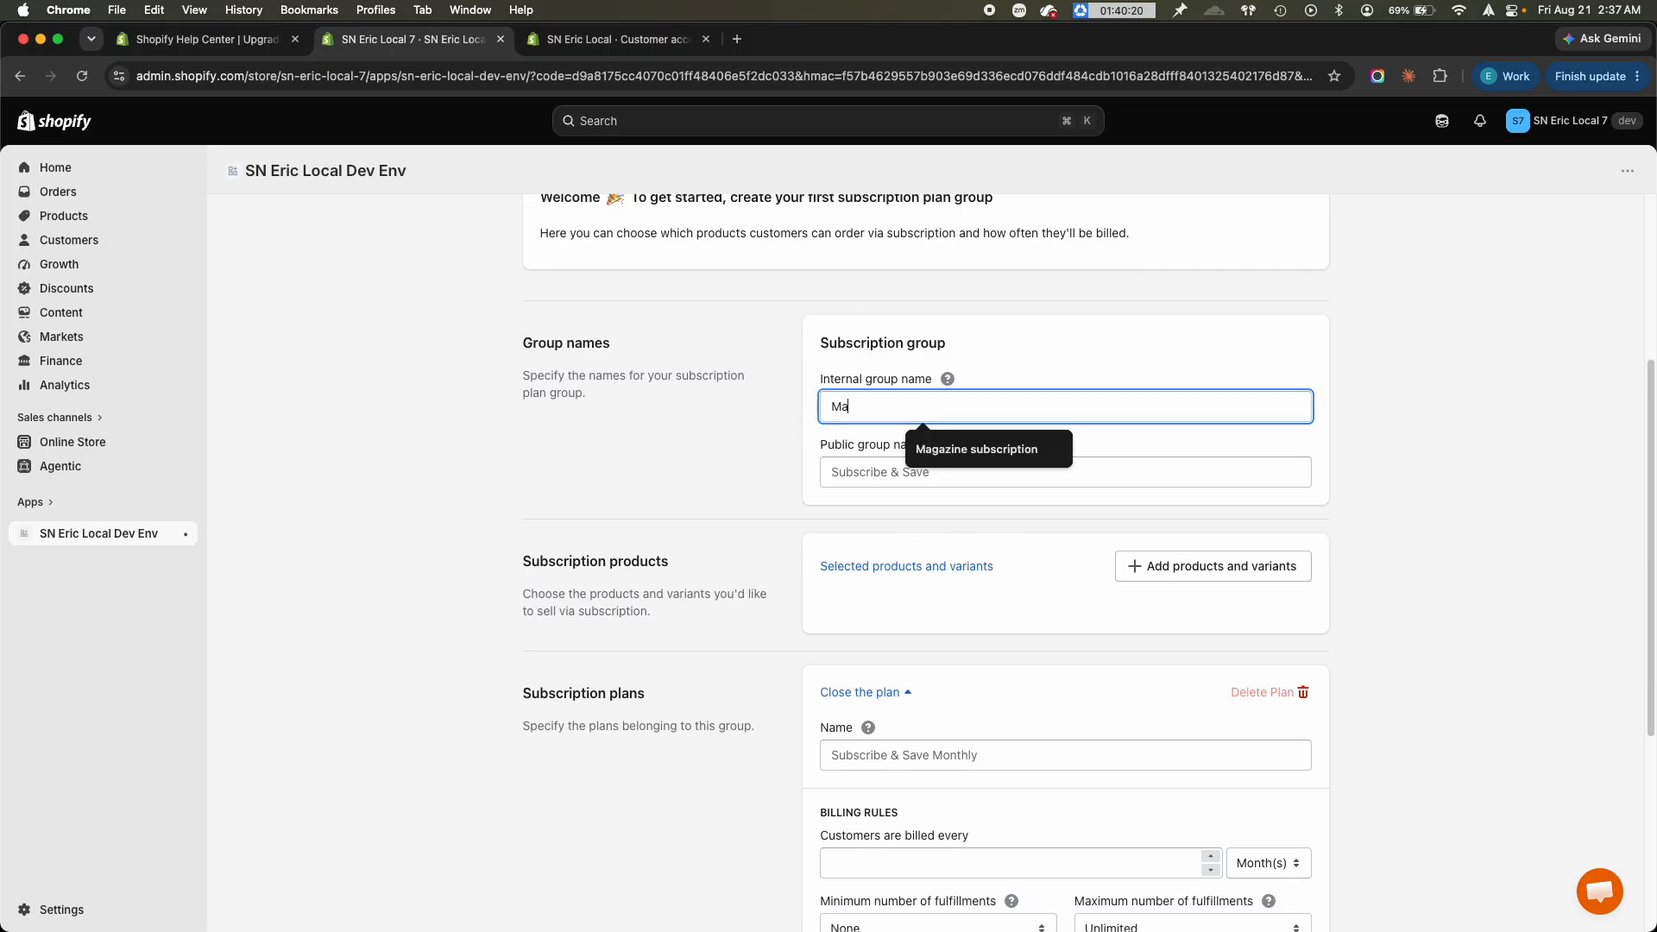
pyautogui.click(928, 448)
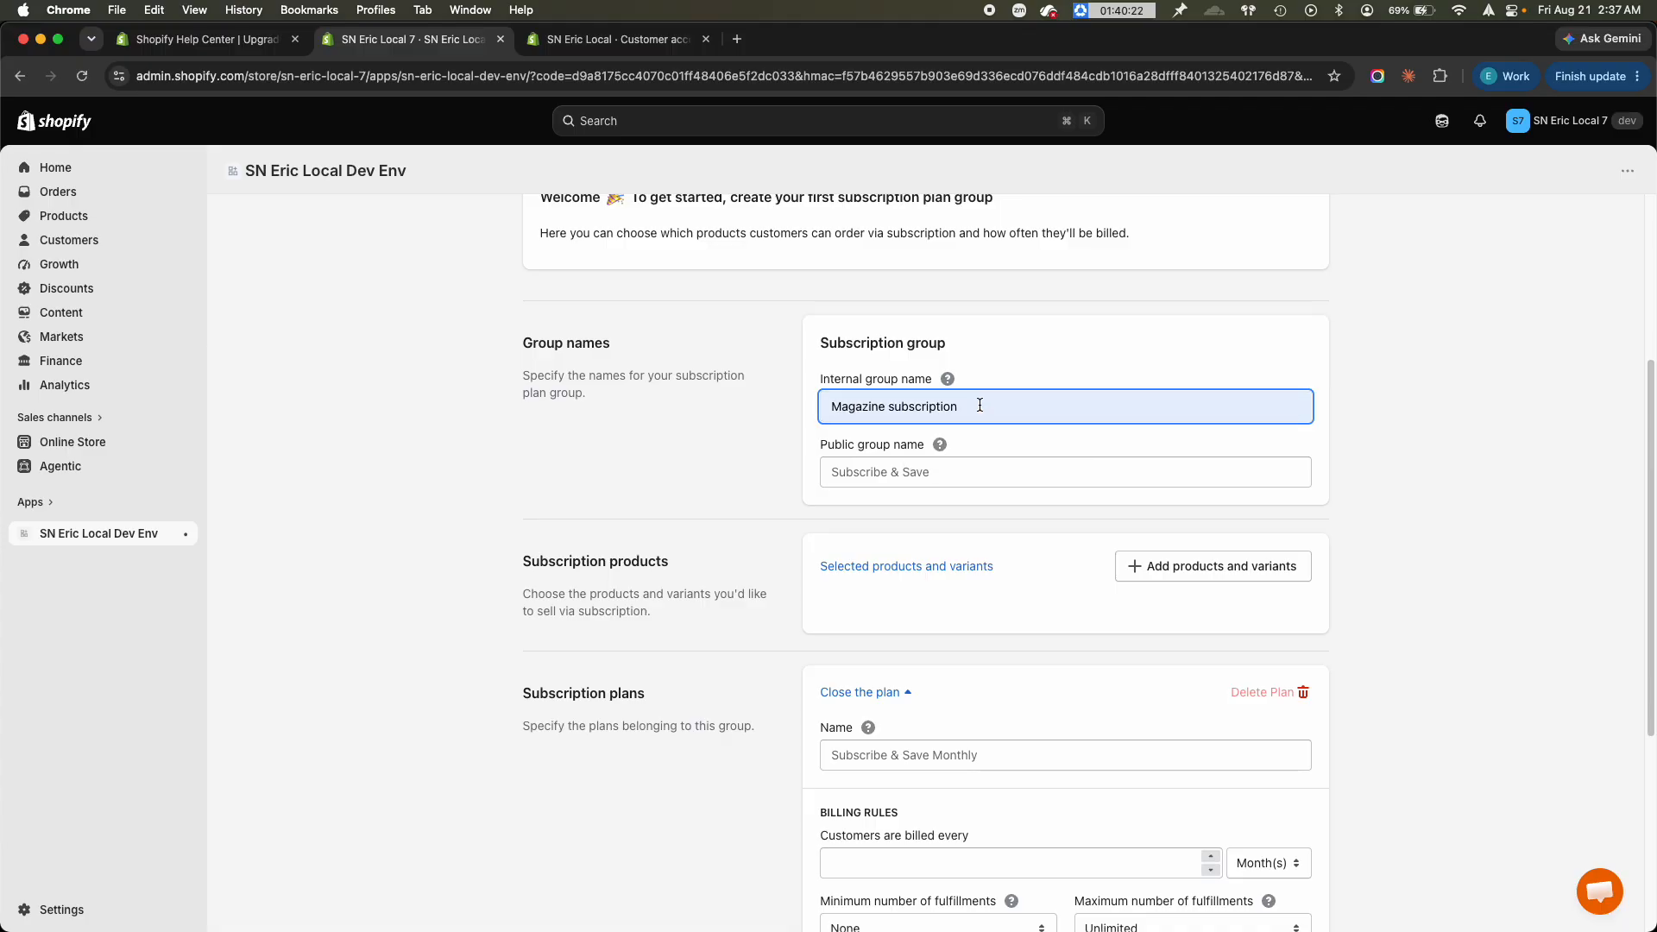
pyautogui.tripleClick(980, 405)
pyautogui.press('super+c')
pyautogui.click(1023, 474)
pyautogui.press('super+v')
# Add the Magazine product as the group's subscription product.
pyautogui.click(1232, 571)
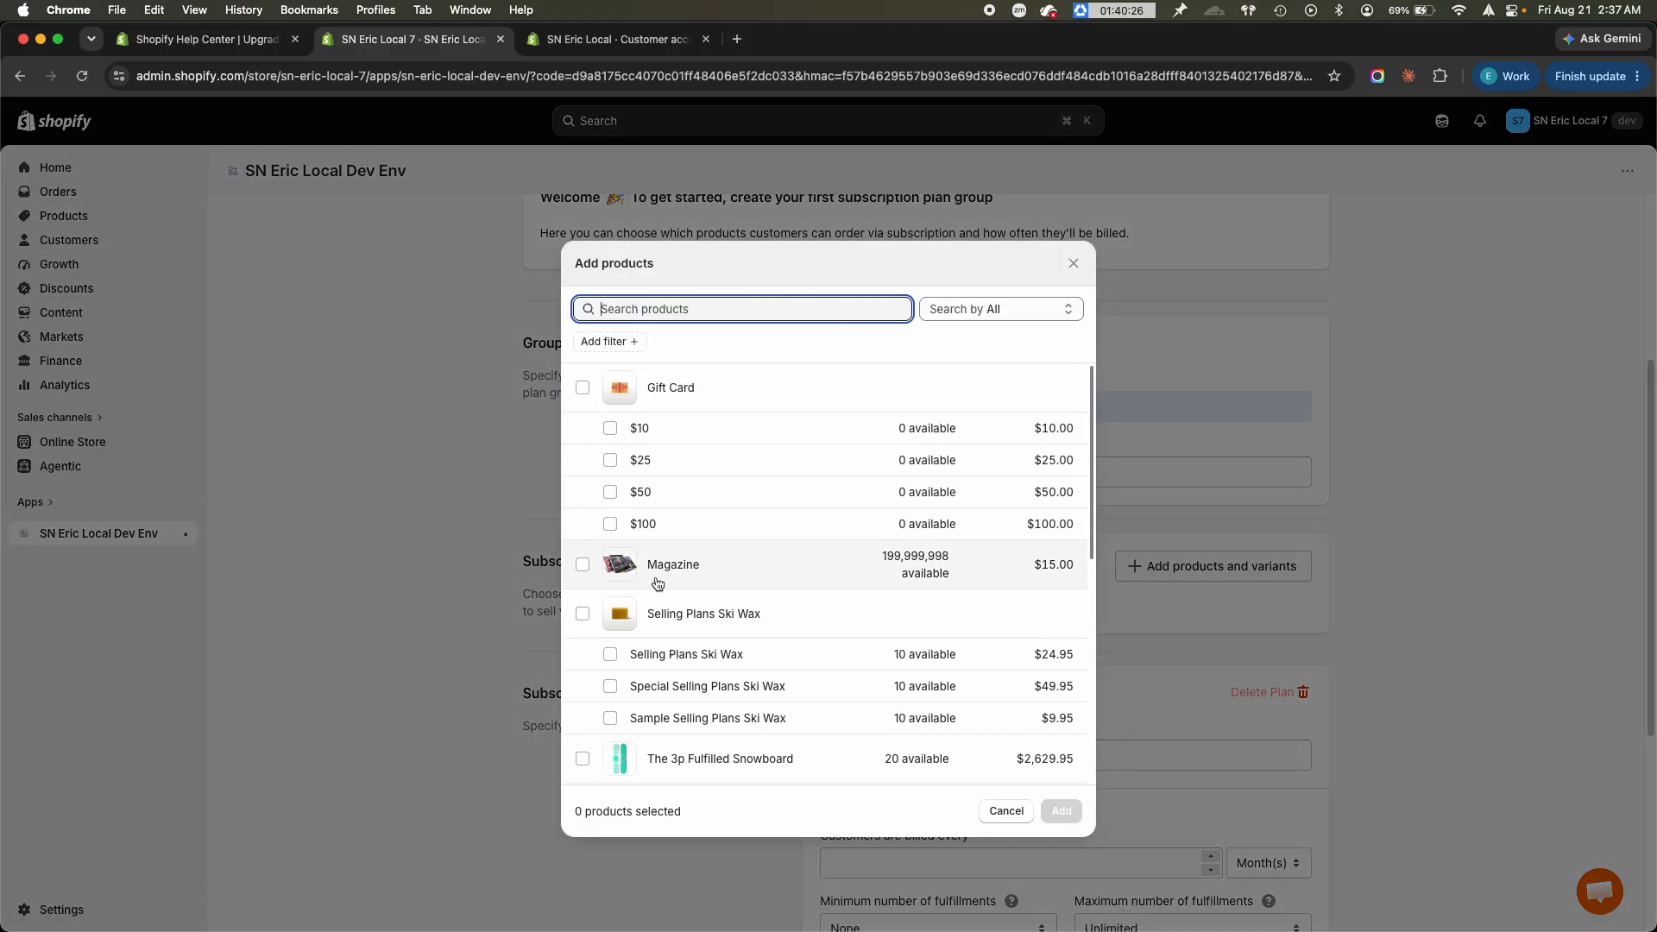
pyautogui.click(656, 571)
pyautogui.click(1061, 811)
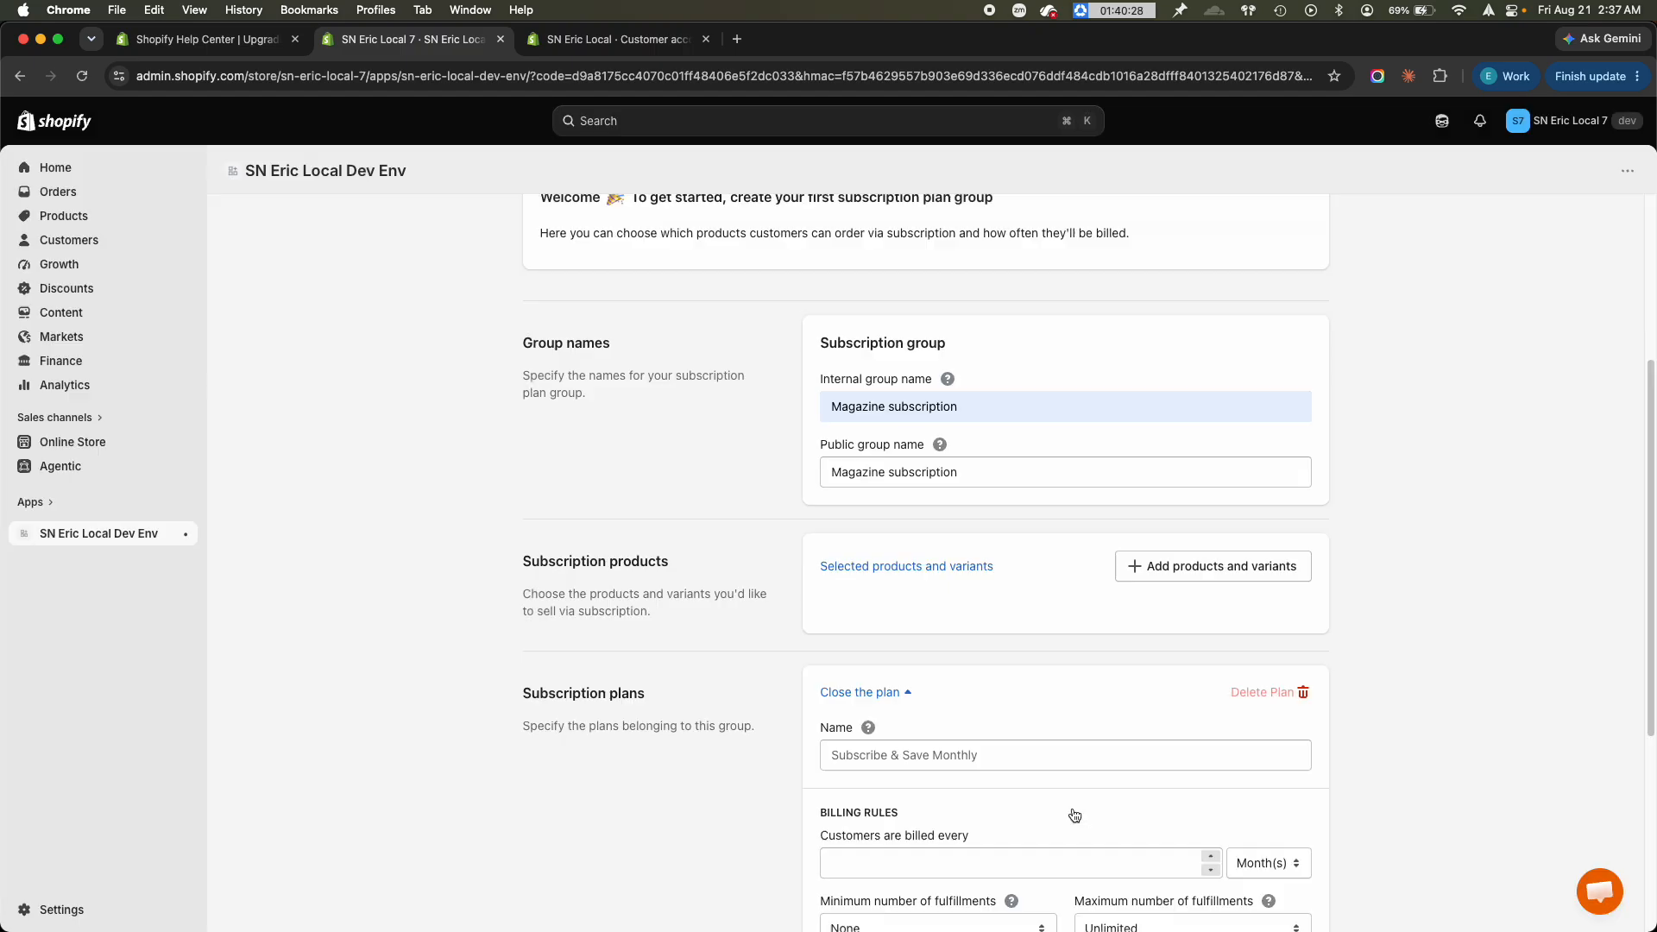
pyautogui.scroll(-5, 1390, 665)
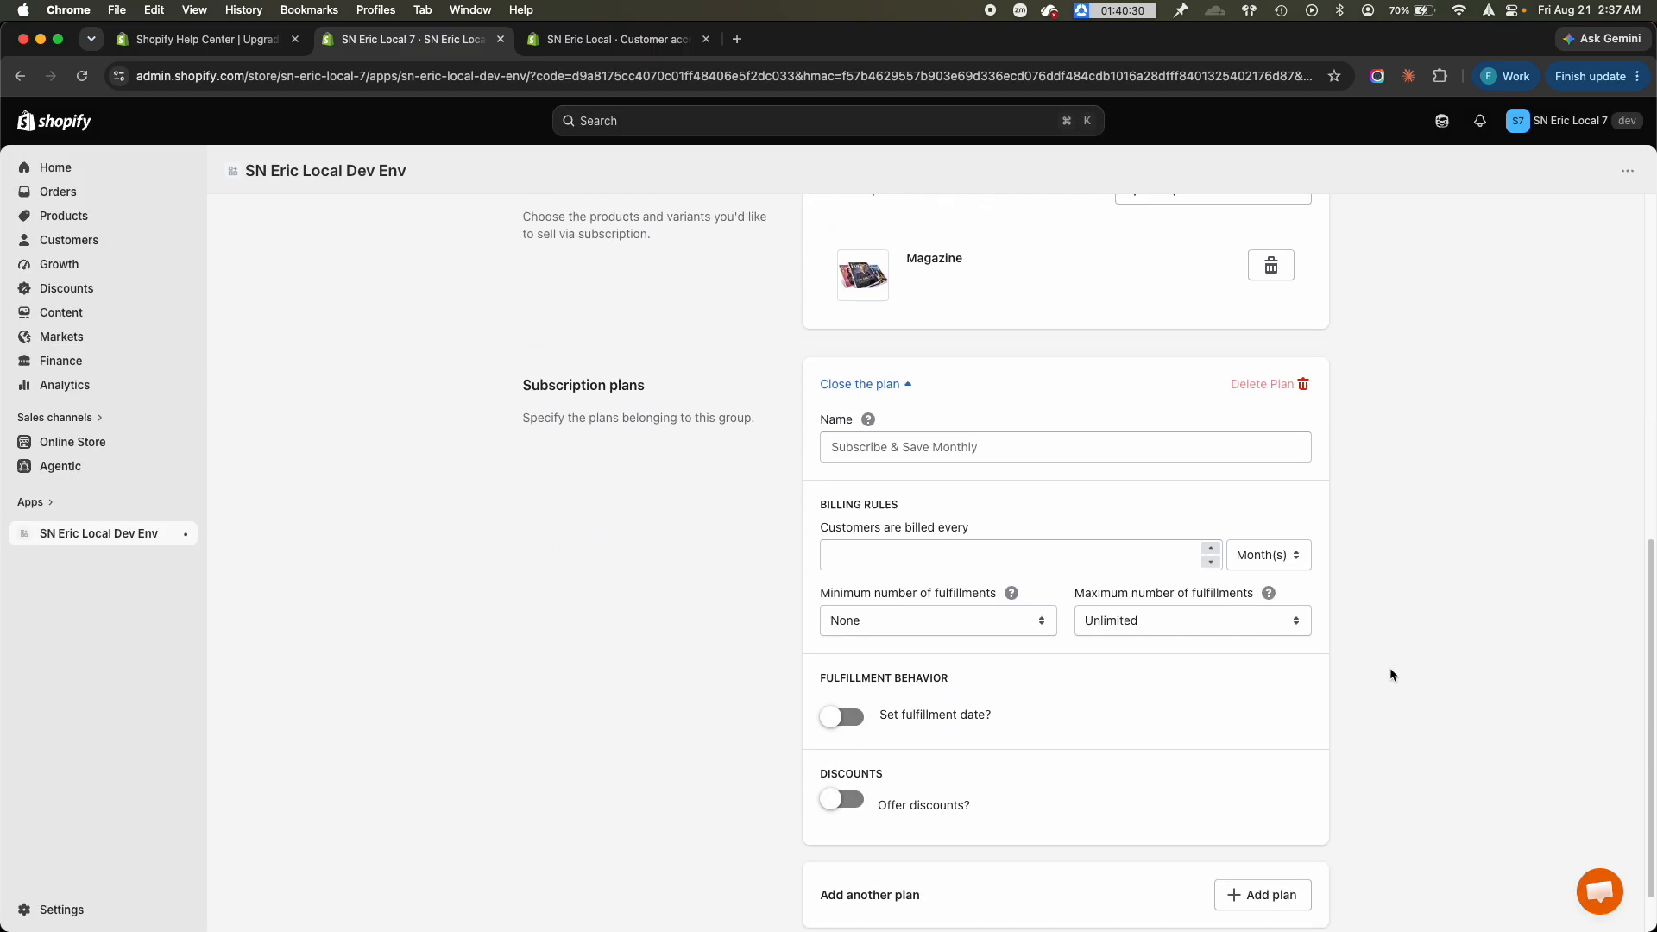
# Name the first plan Monthly, billed every 1 Month(s).
pyautogui.click(979, 474)
pyautogui.write('Monthly')
pyautogui.click(879, 572)
pyautogui.write('1')
pyautogui.click(1256, 588)
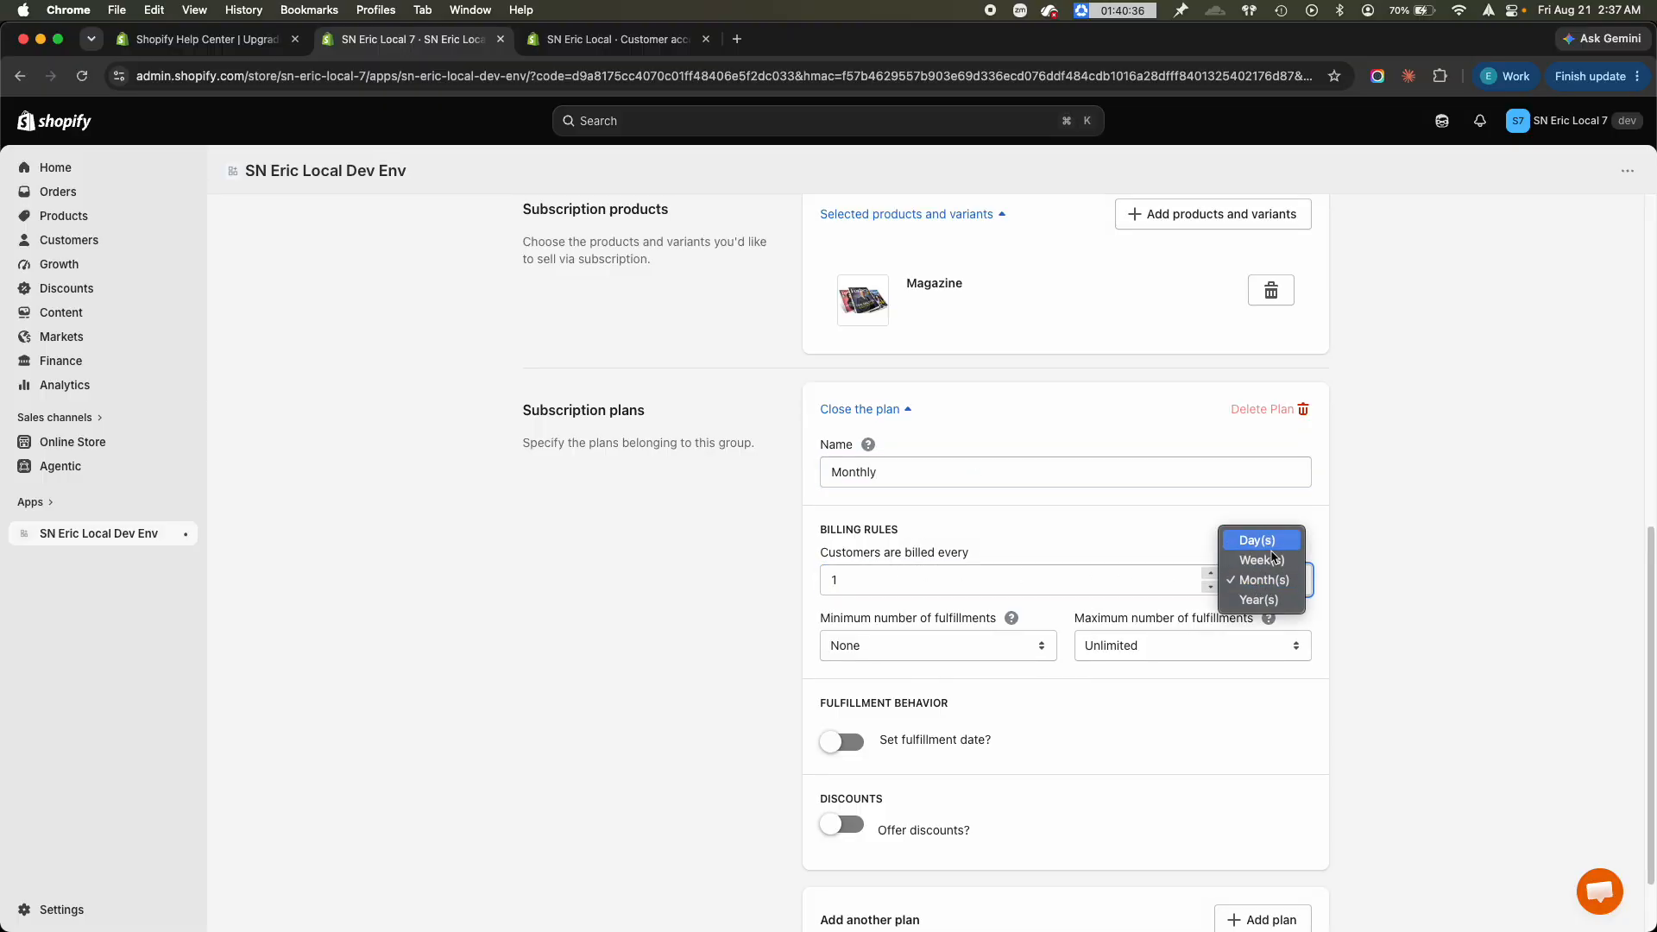
pyautogui.click(1393, 618)
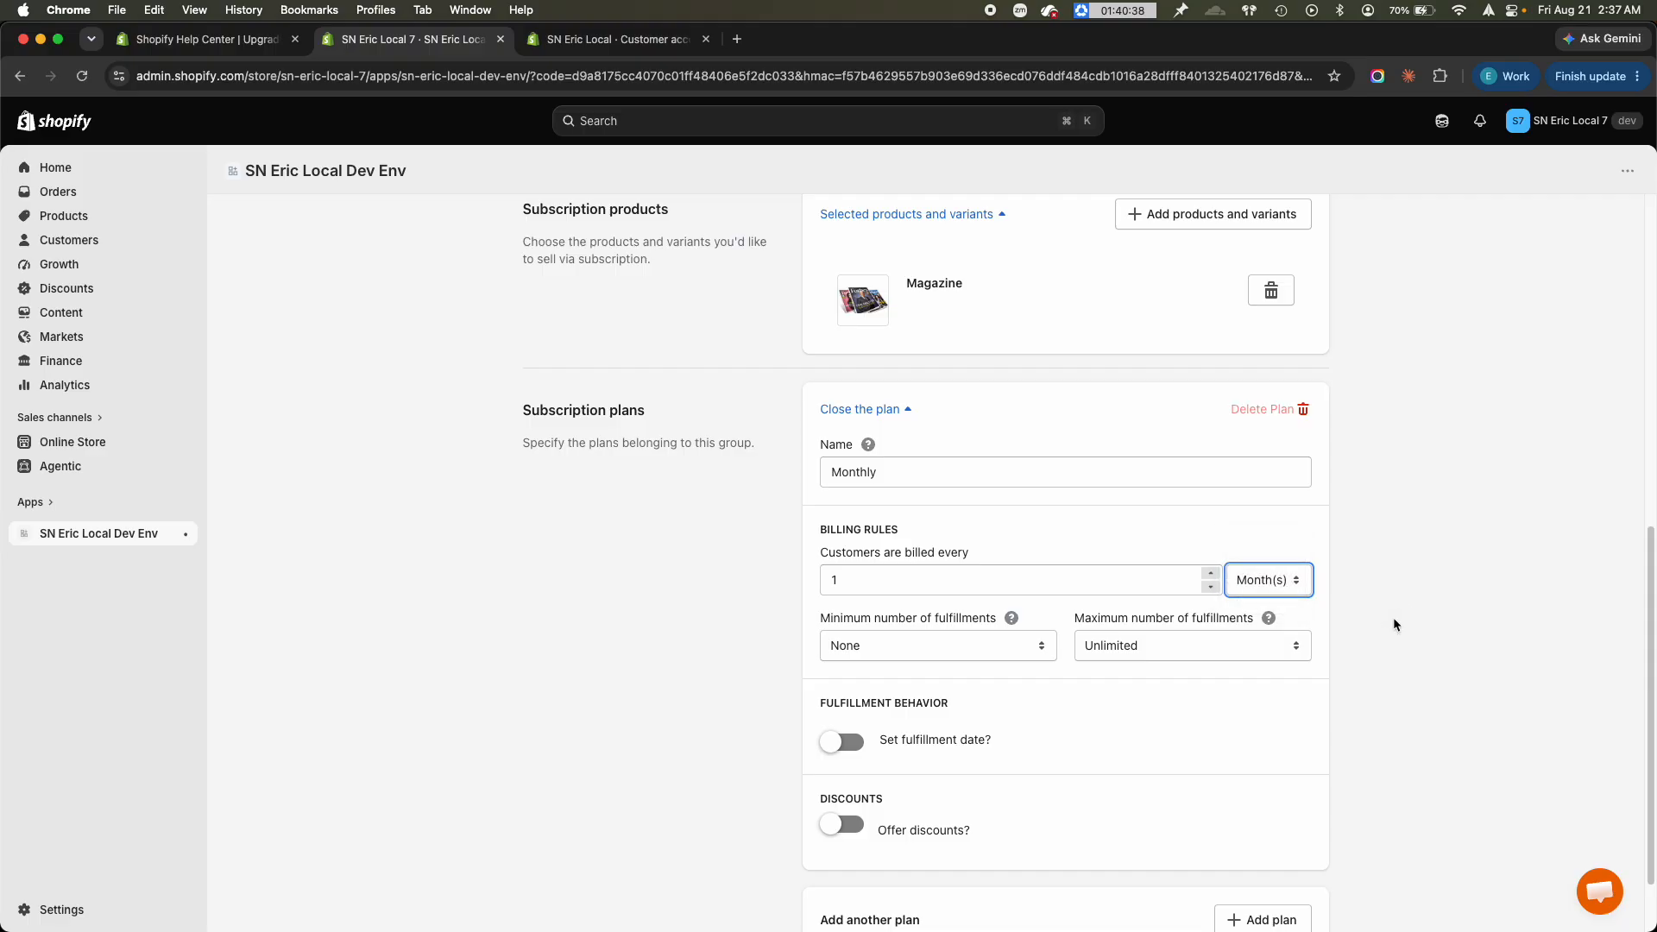
pyautogui.scroll(-1, 1393, 618)
pyautogui.scroll(-2, 1393, 618)
# Give the Monthly plan 20% off, changing to 25% on later orders.
pyautogui.click(843, 735)
pyautogui.scroll(-3, 1411, 727)
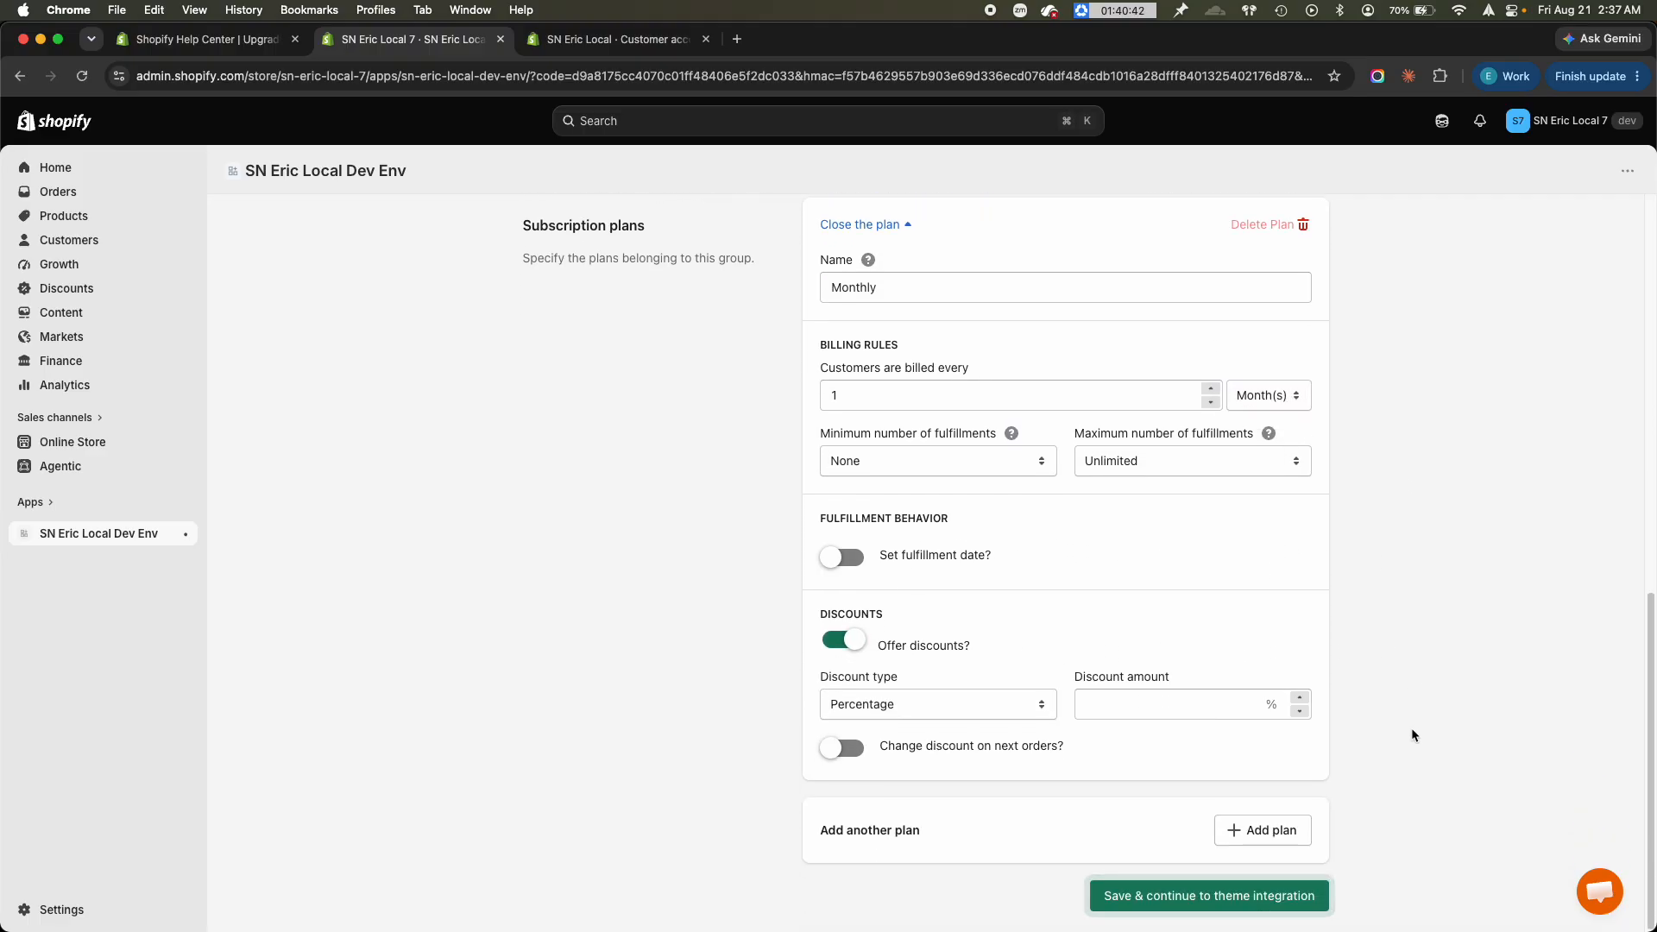
pyautogui.click(1189, 706)
pyautogui.write('20')
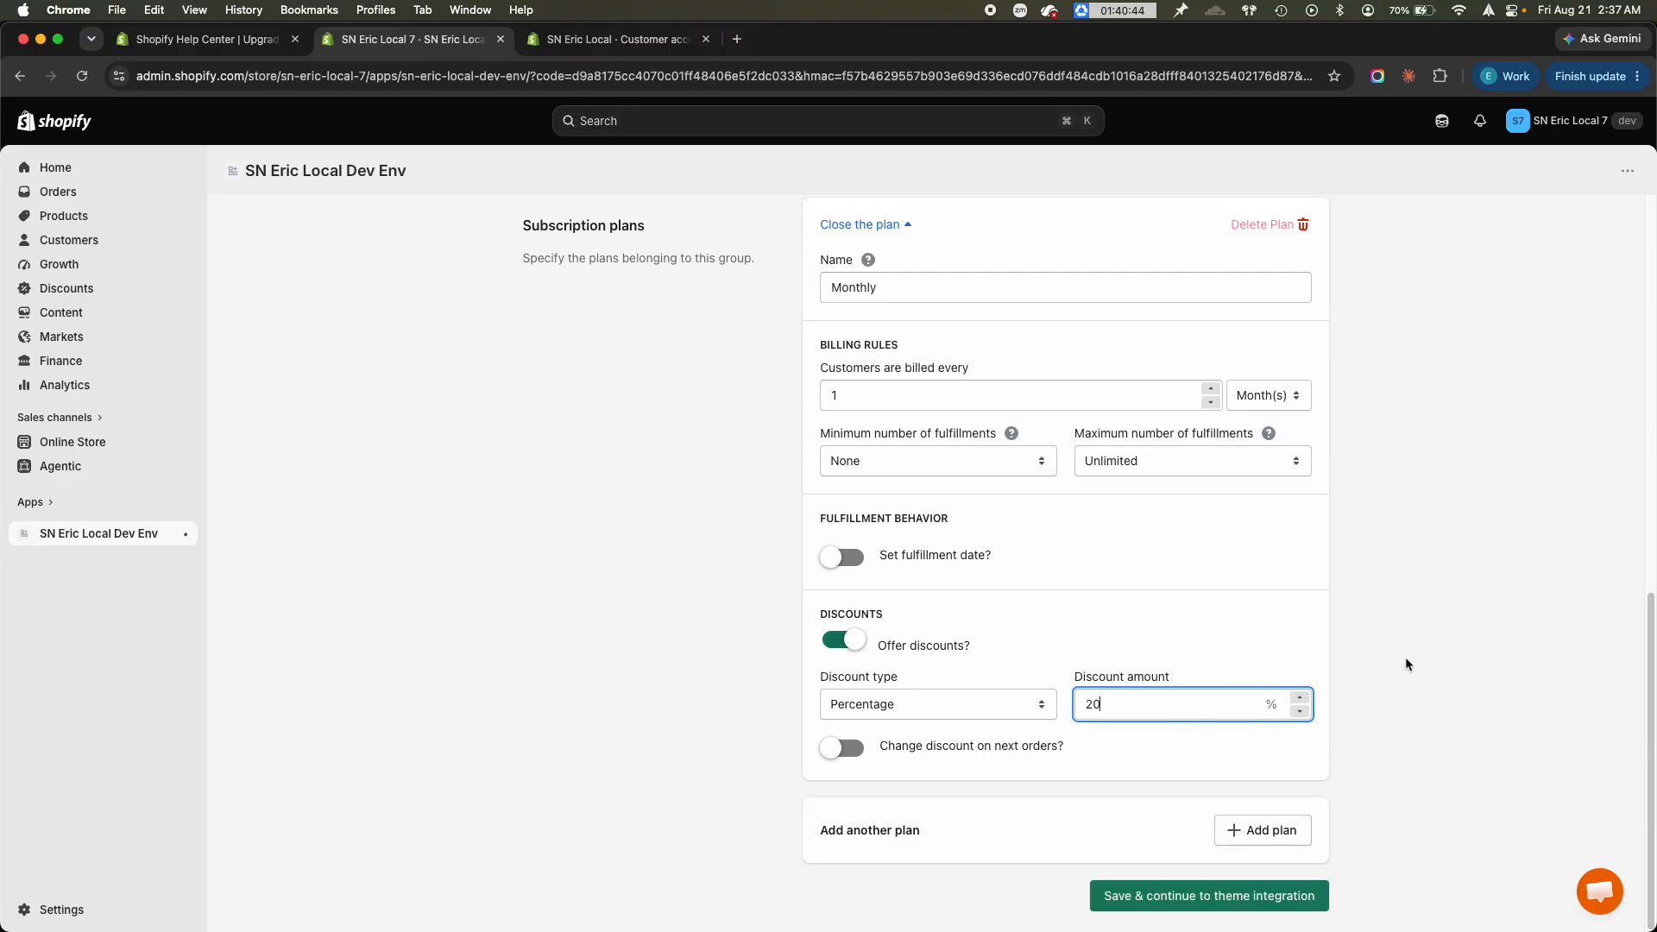
pyautogui.click(844, 747)
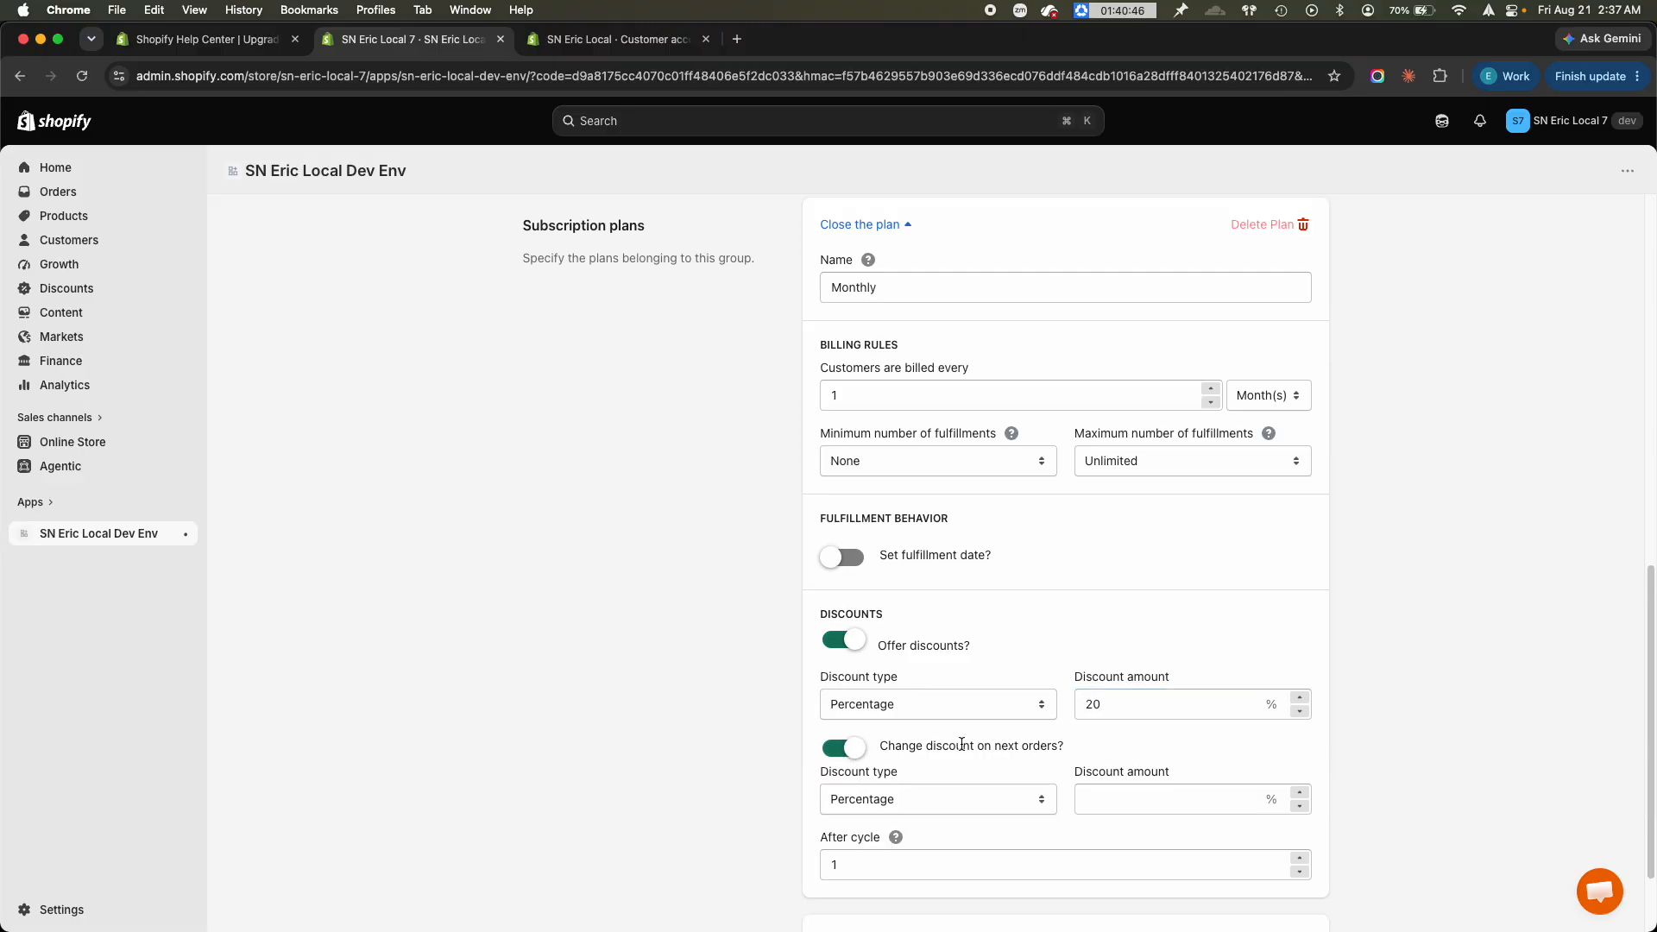
pyautogui.click(1135, 788)
pyautogui.write('25')
pyautogui.click(1400, 774)
pyautogui.scroll(-3, 1400, 774)
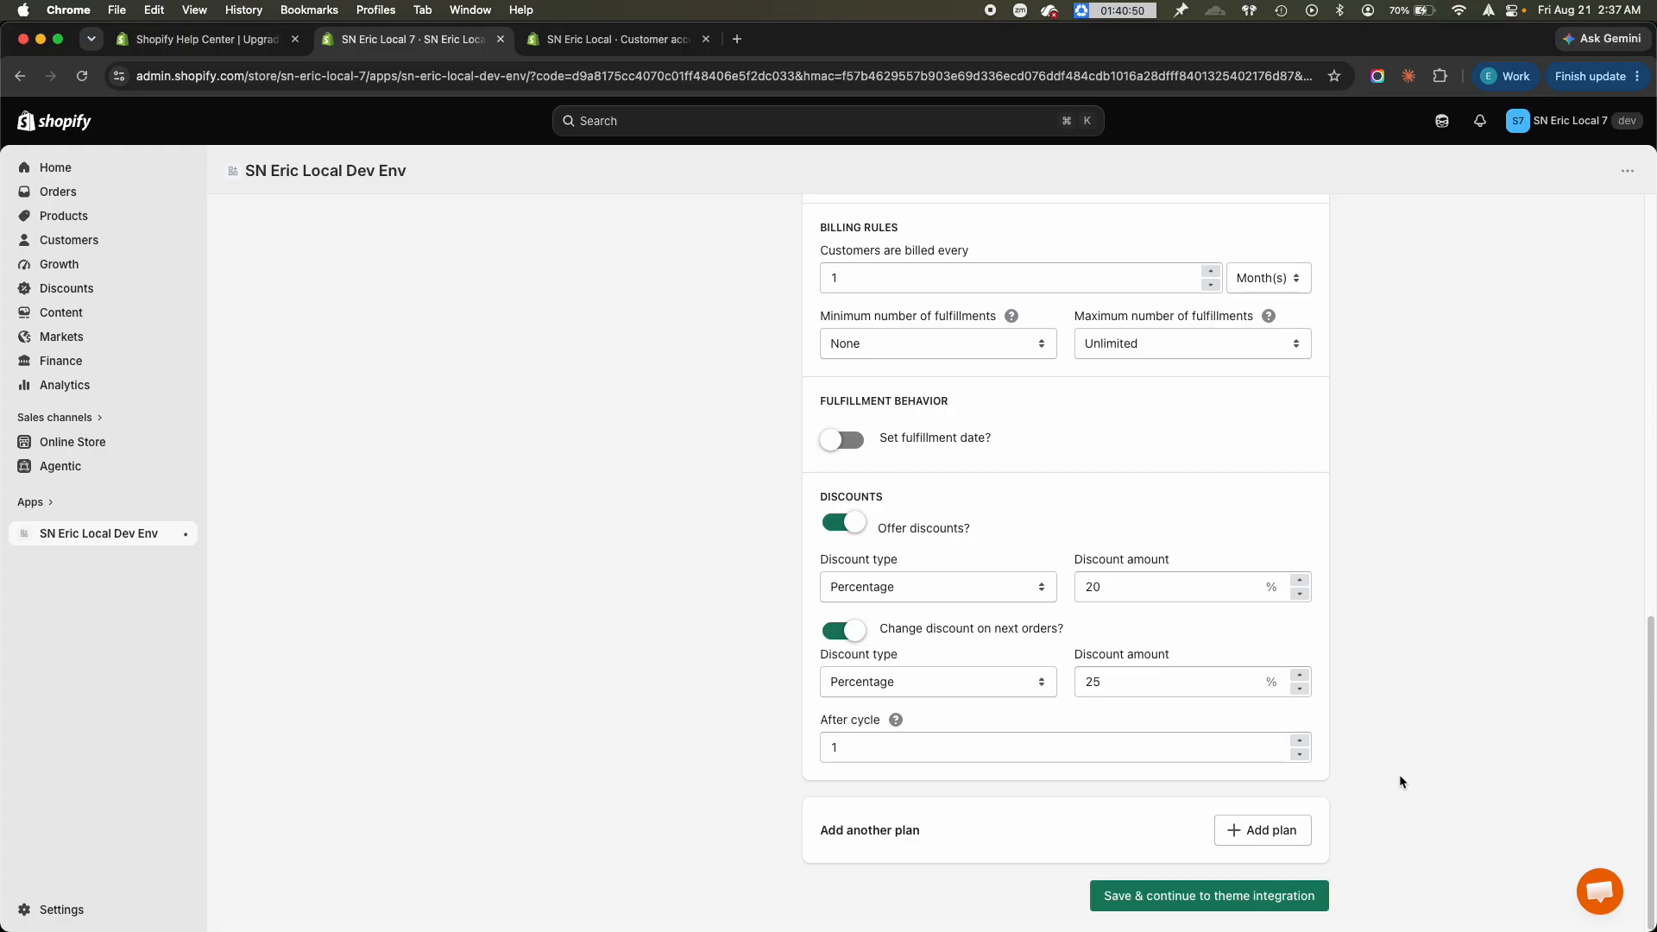
# Add a second plan named Quarterly, billed every 3 Month(s).
pyautogui.click(1265, 830)
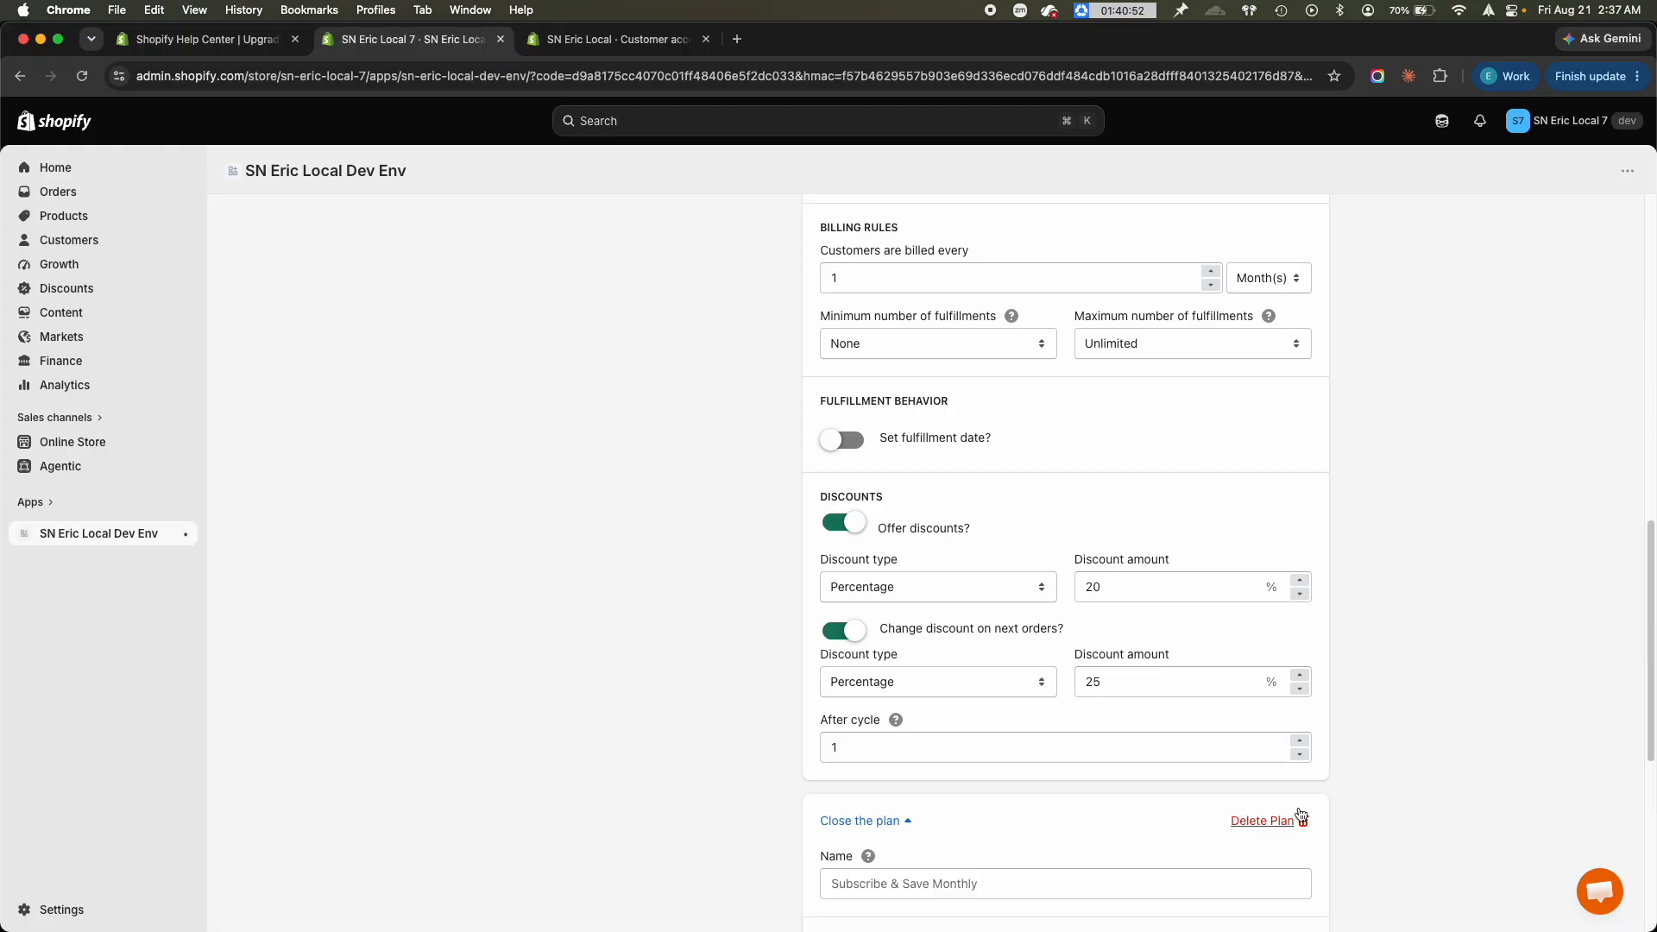
pyautogui.scroll(-6, 1429, 659)
pyautogui.scroll(2, 1429, 659)
pyautogui.click(1050, 485)
pyautogui.write('Q')
pyautogui.click(972, 536)
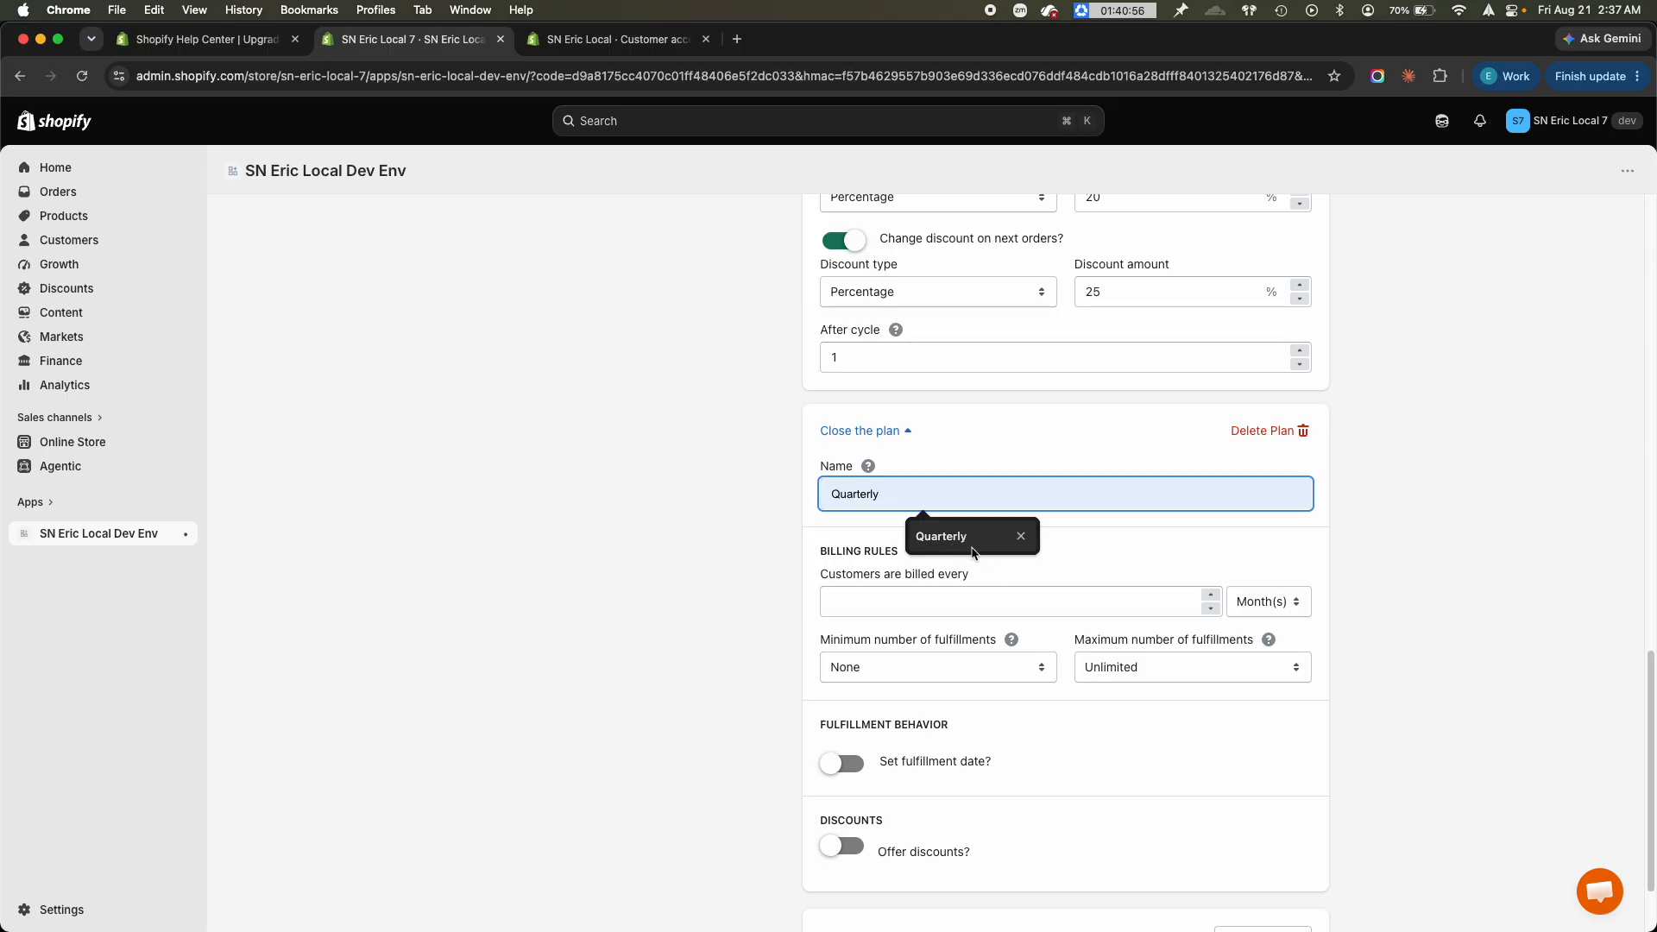
pyautogui.click(914, 608)
pyautogui.write('3')
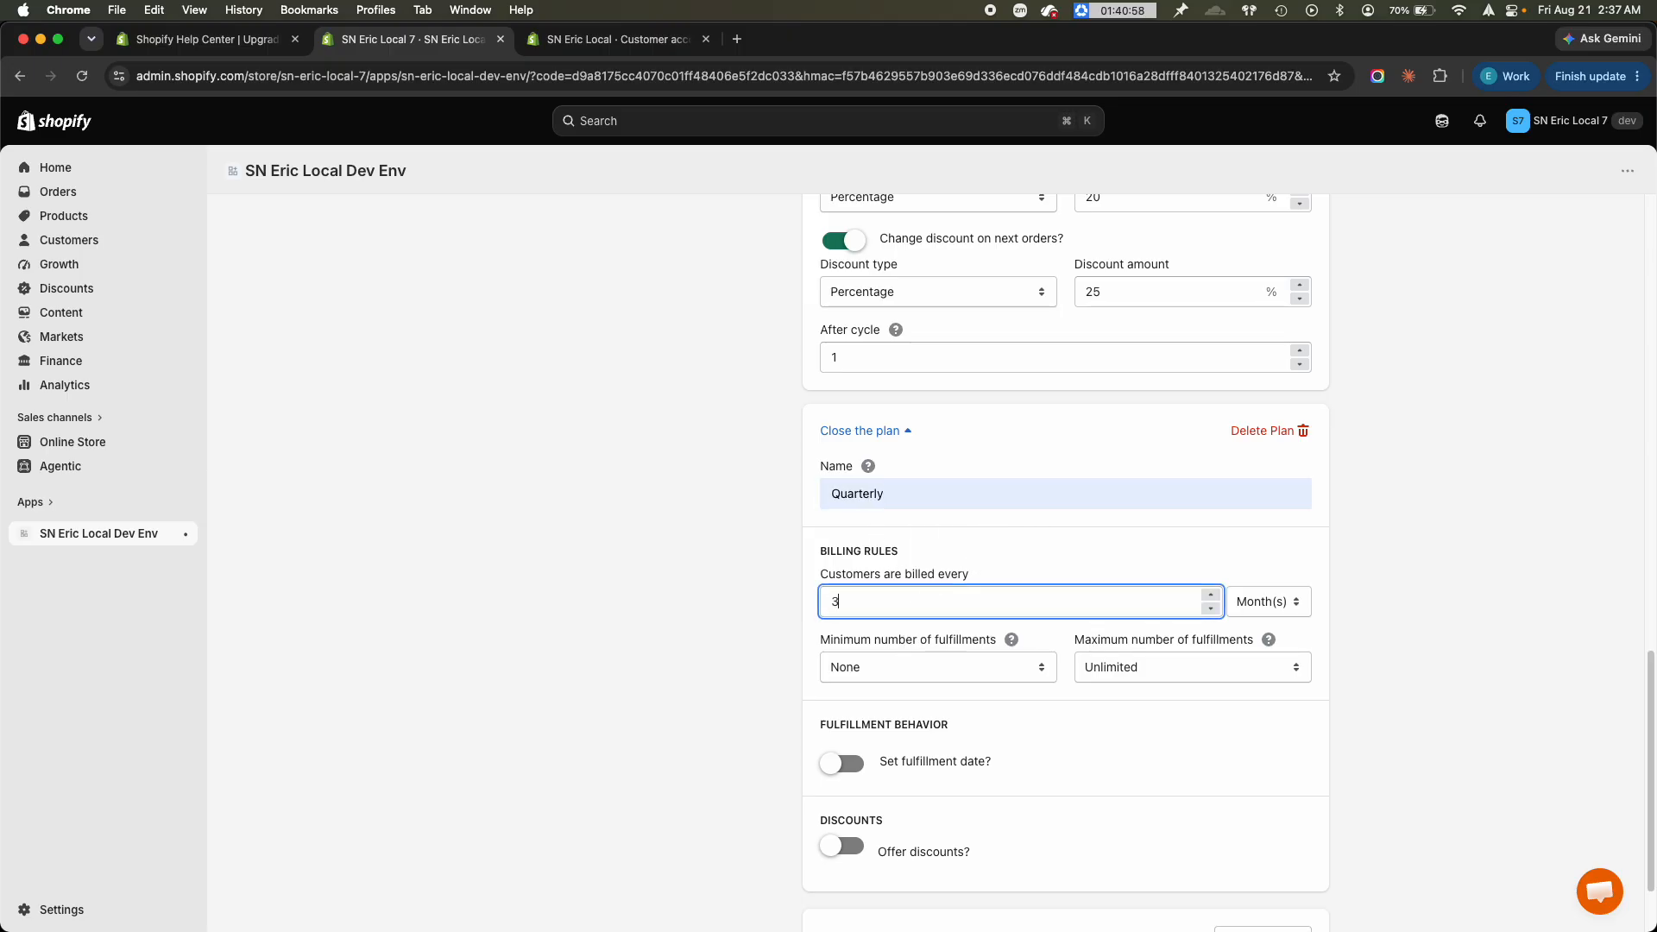
pyautogui.click(1456, 609)
# Give the Quarterly plan 10% off, changing to 15% on later orders.
pyautogui.click(831, 847)
pyautogui.scroll(-3, 1358, 673)
pyautogui.click(1160, 695)
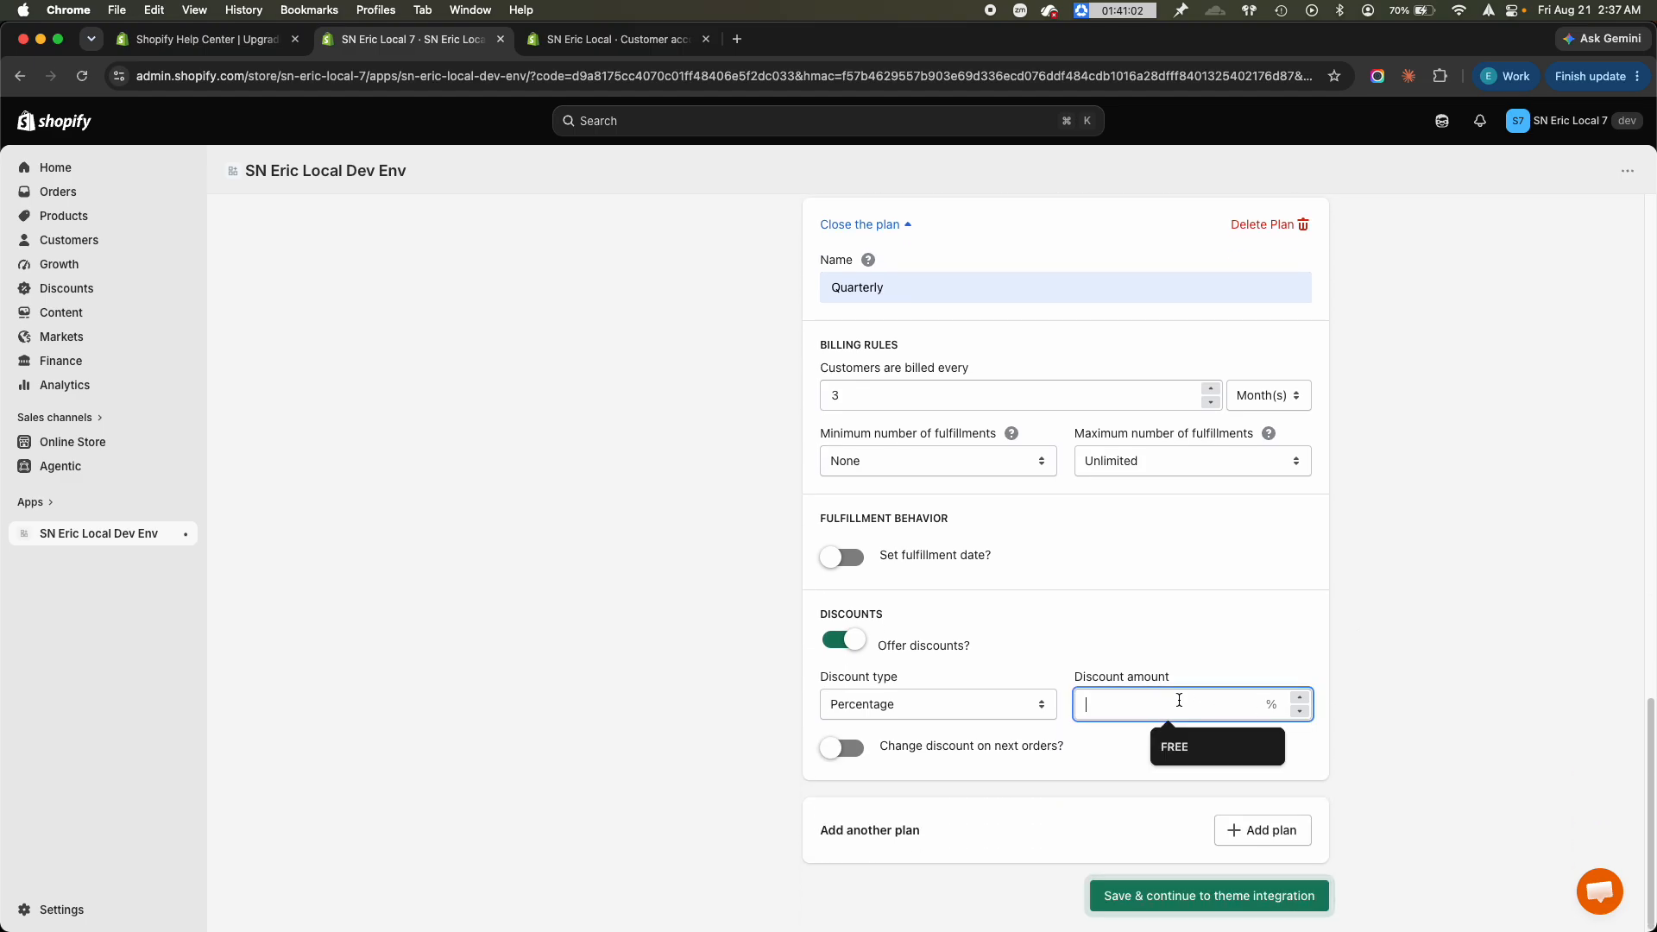
pyautogui.write('10')
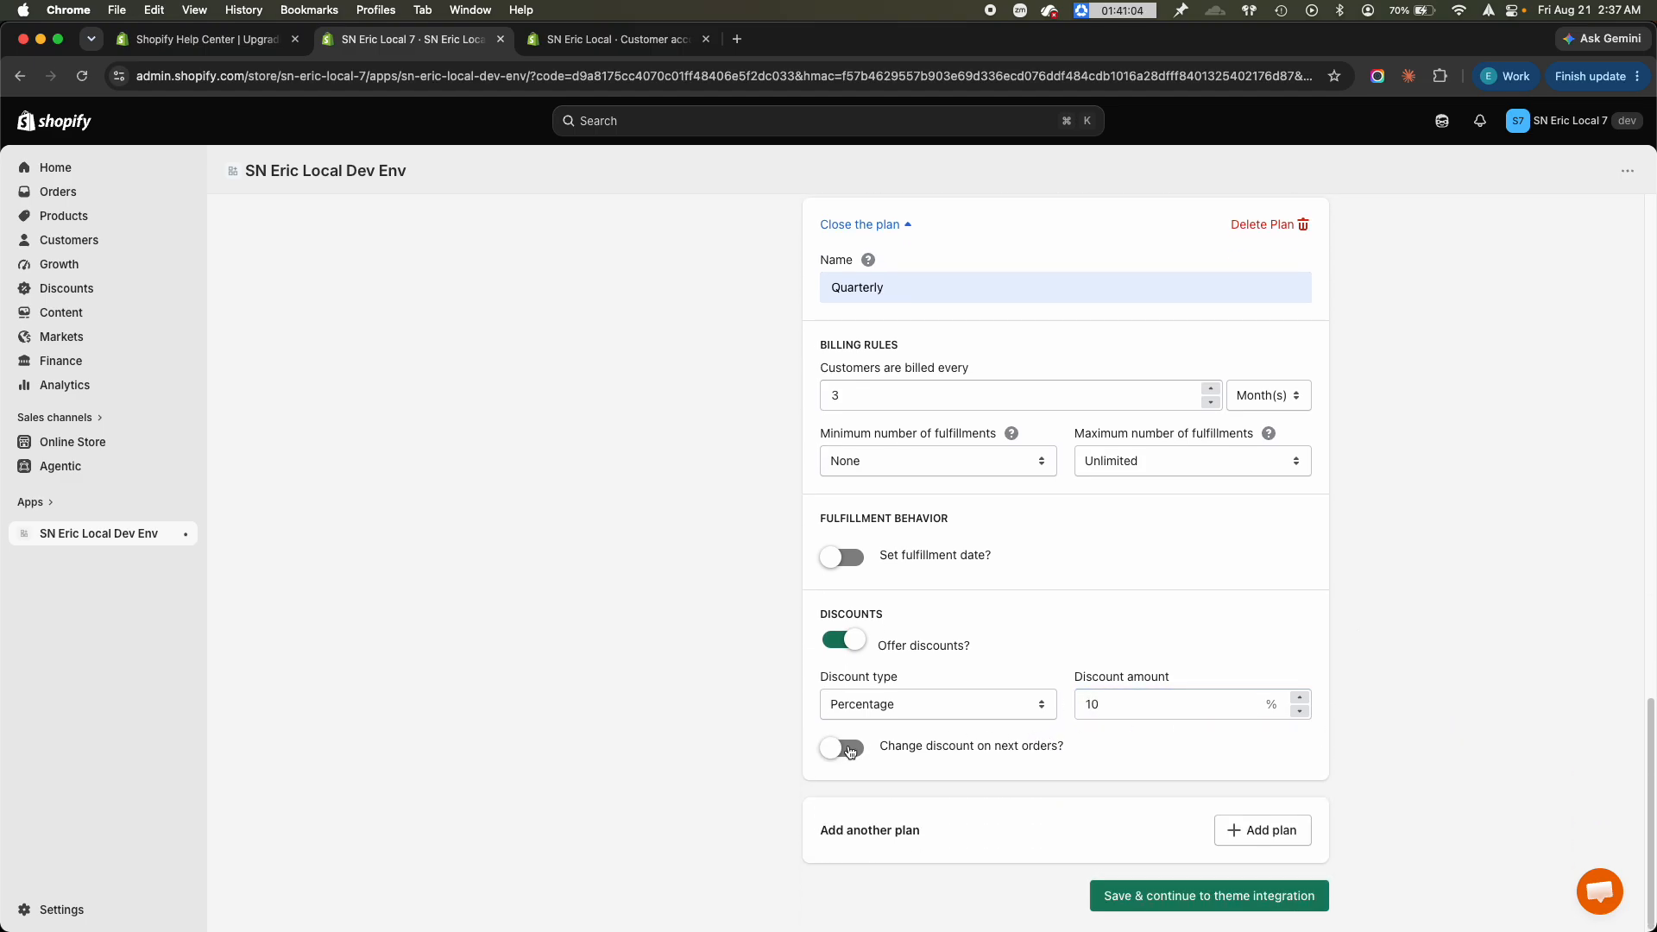
pyautogui.click(844, 748)
pyautogui.click(1158, 794)
pyautogui.write('15')
pyautogui.click(1446, 746)
pyautogui.scroll(-3, 1447, 746)
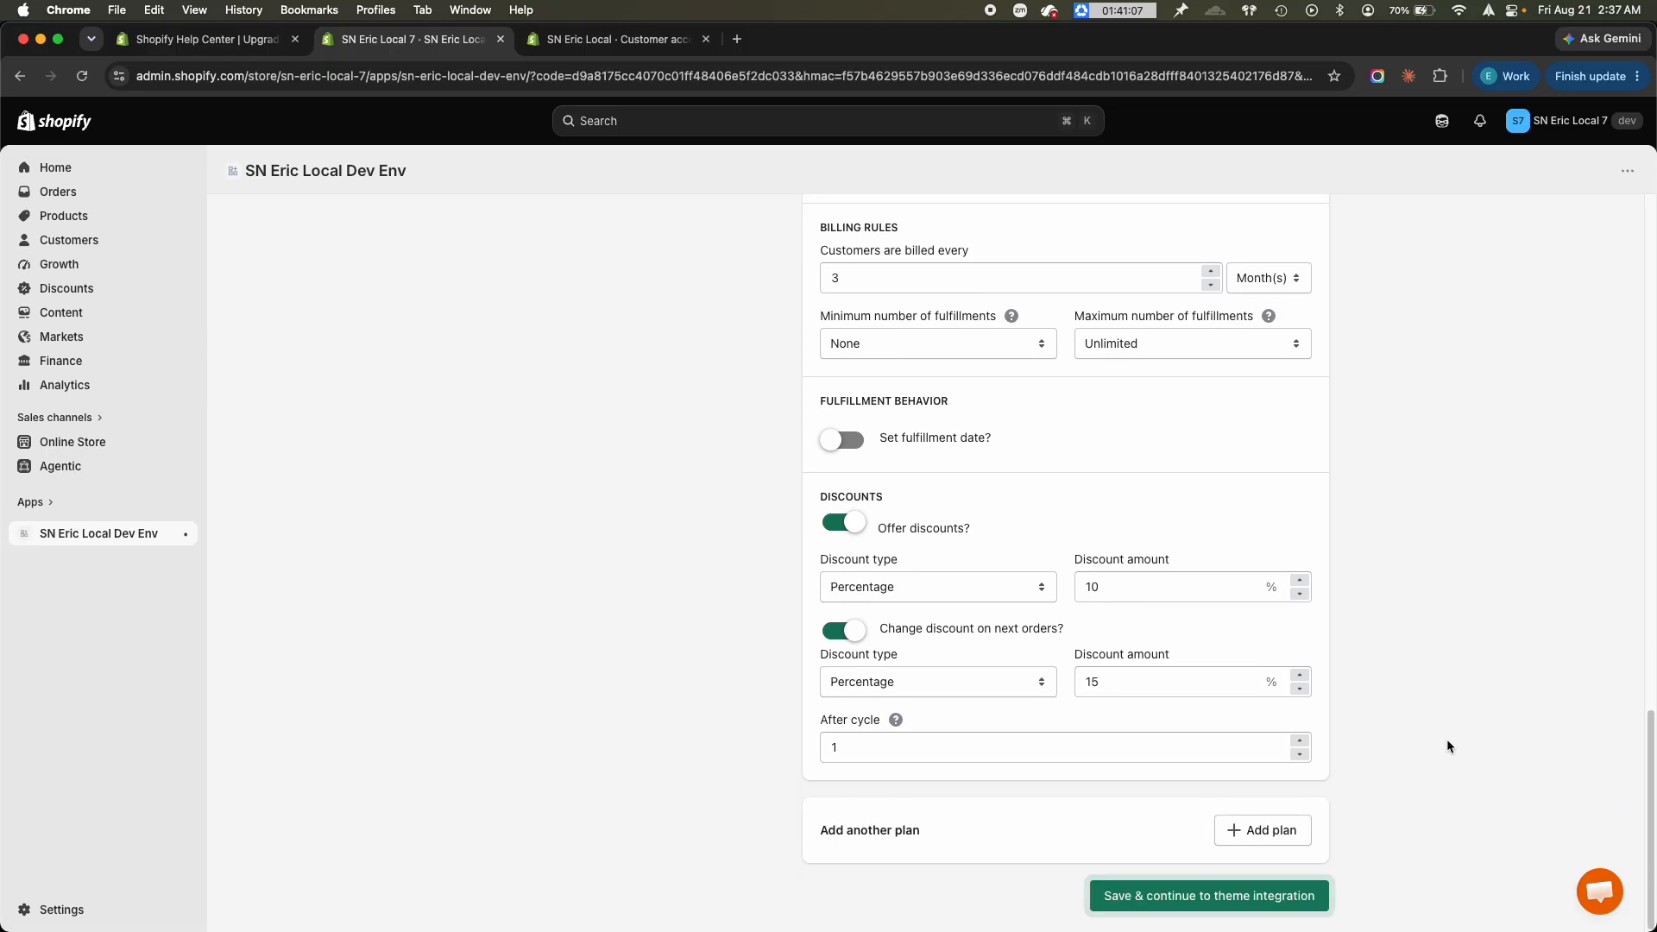
# Save both plans and activate in the theme customizer with Horizon (published) selected.
pyautogui.click(1205, 902)
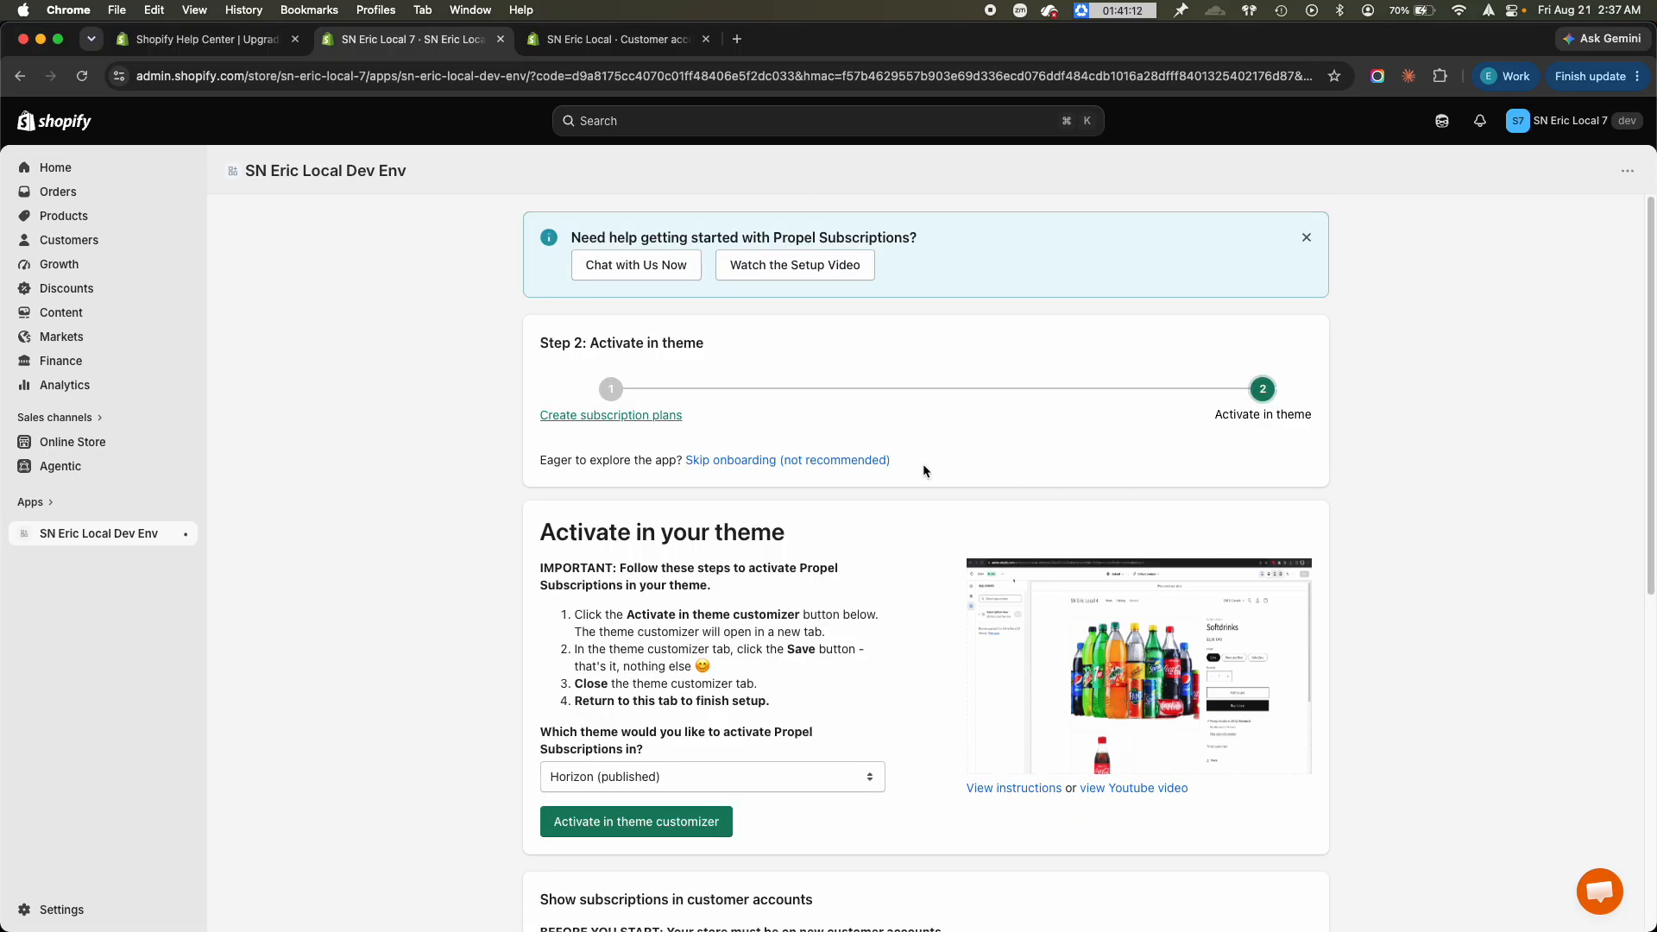
pyautogui.scroll(-5, 416, 423)
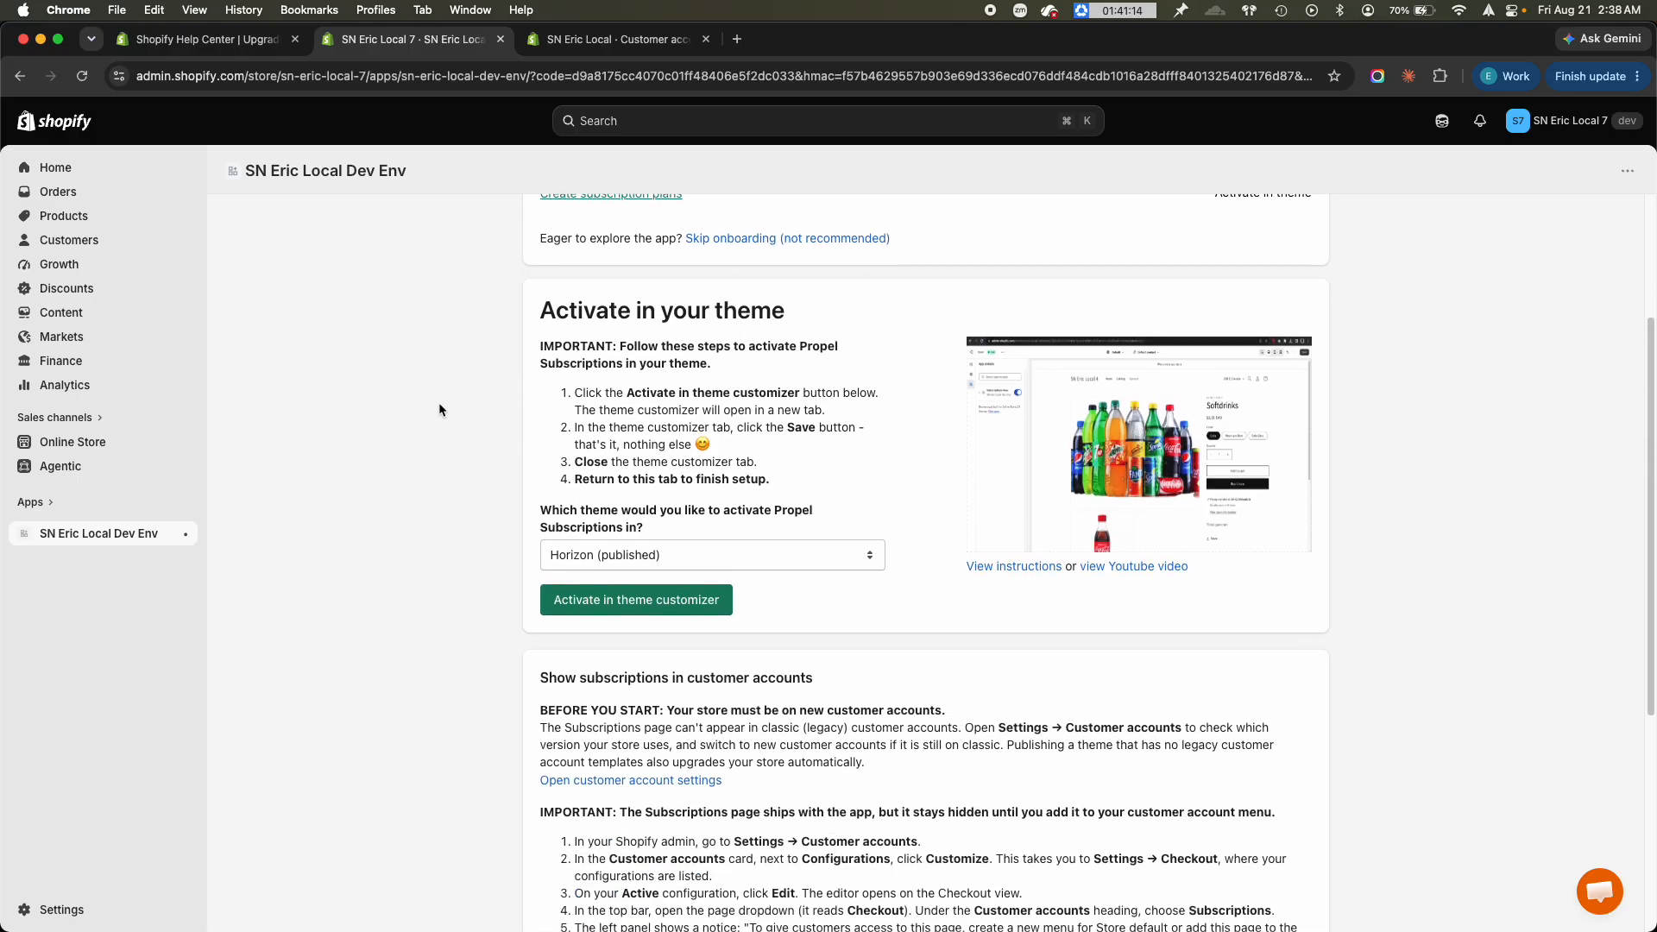
pyautogui.click(782, 553)
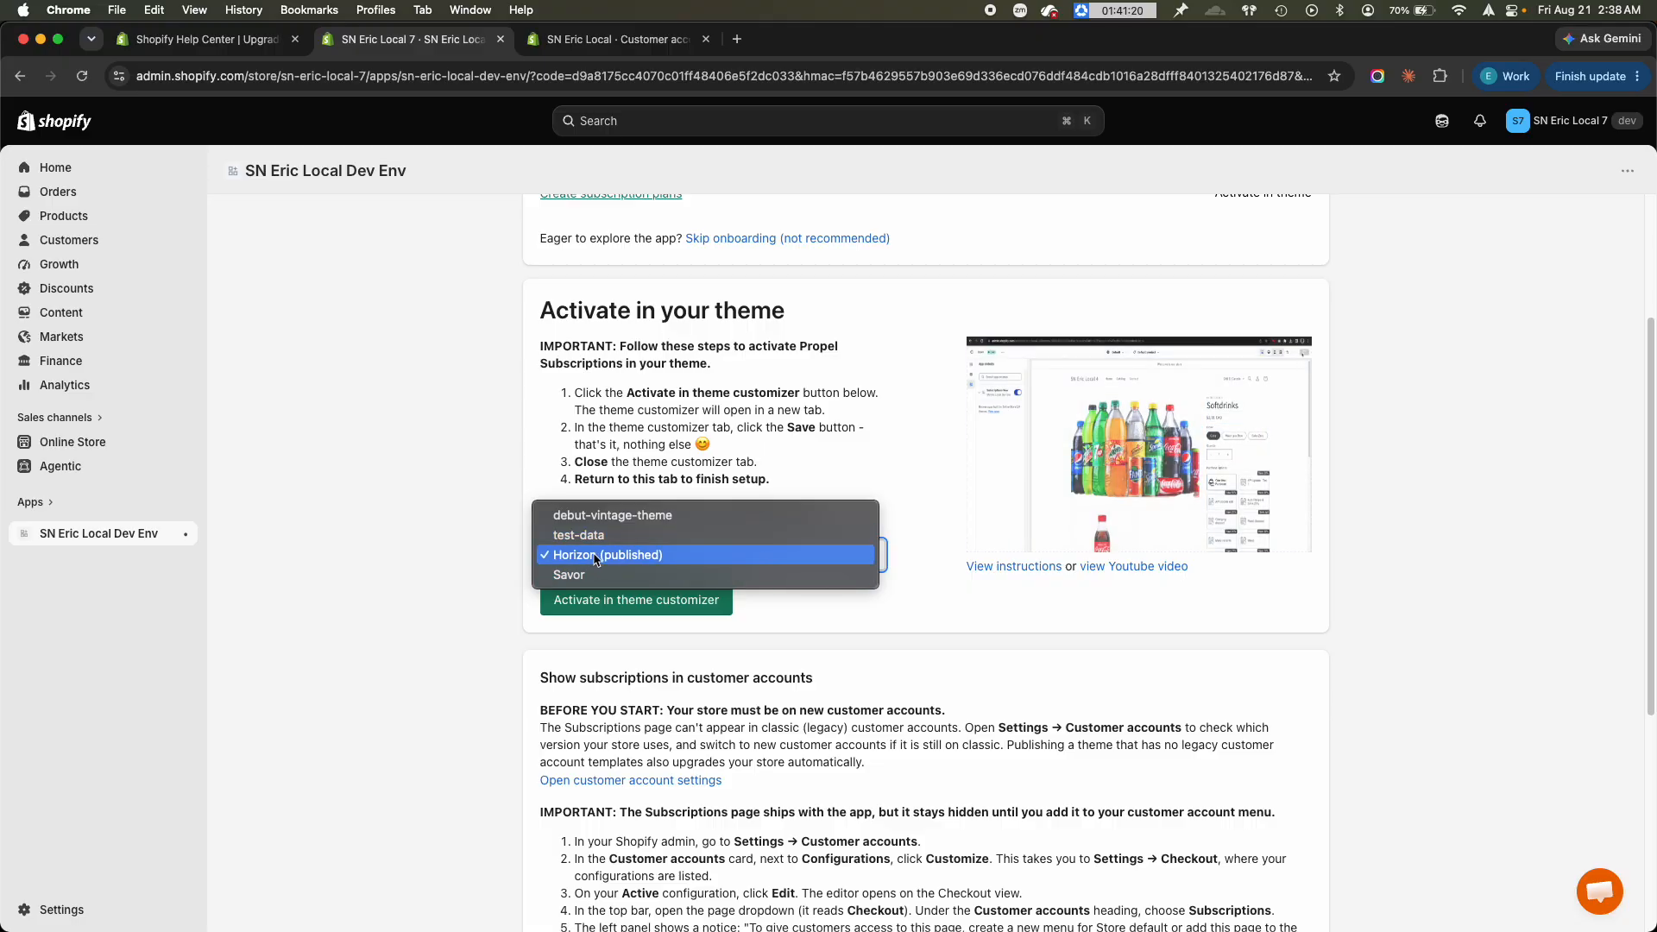
pyautogui.click(411, 562)
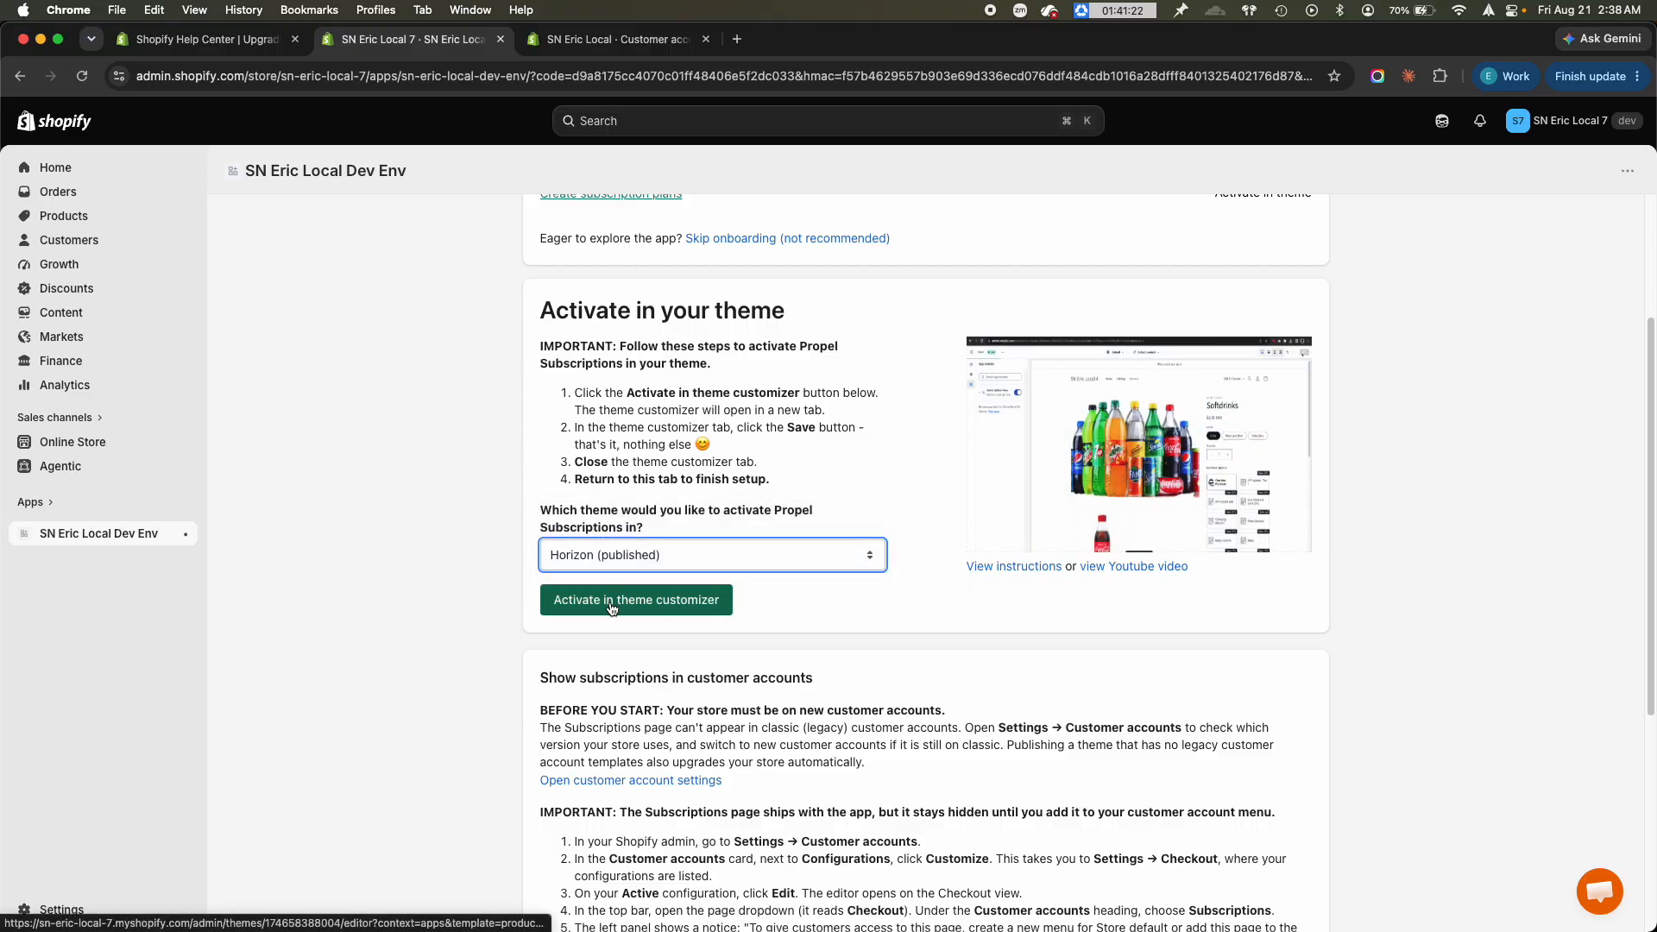
pyautogui.click(615, 602)
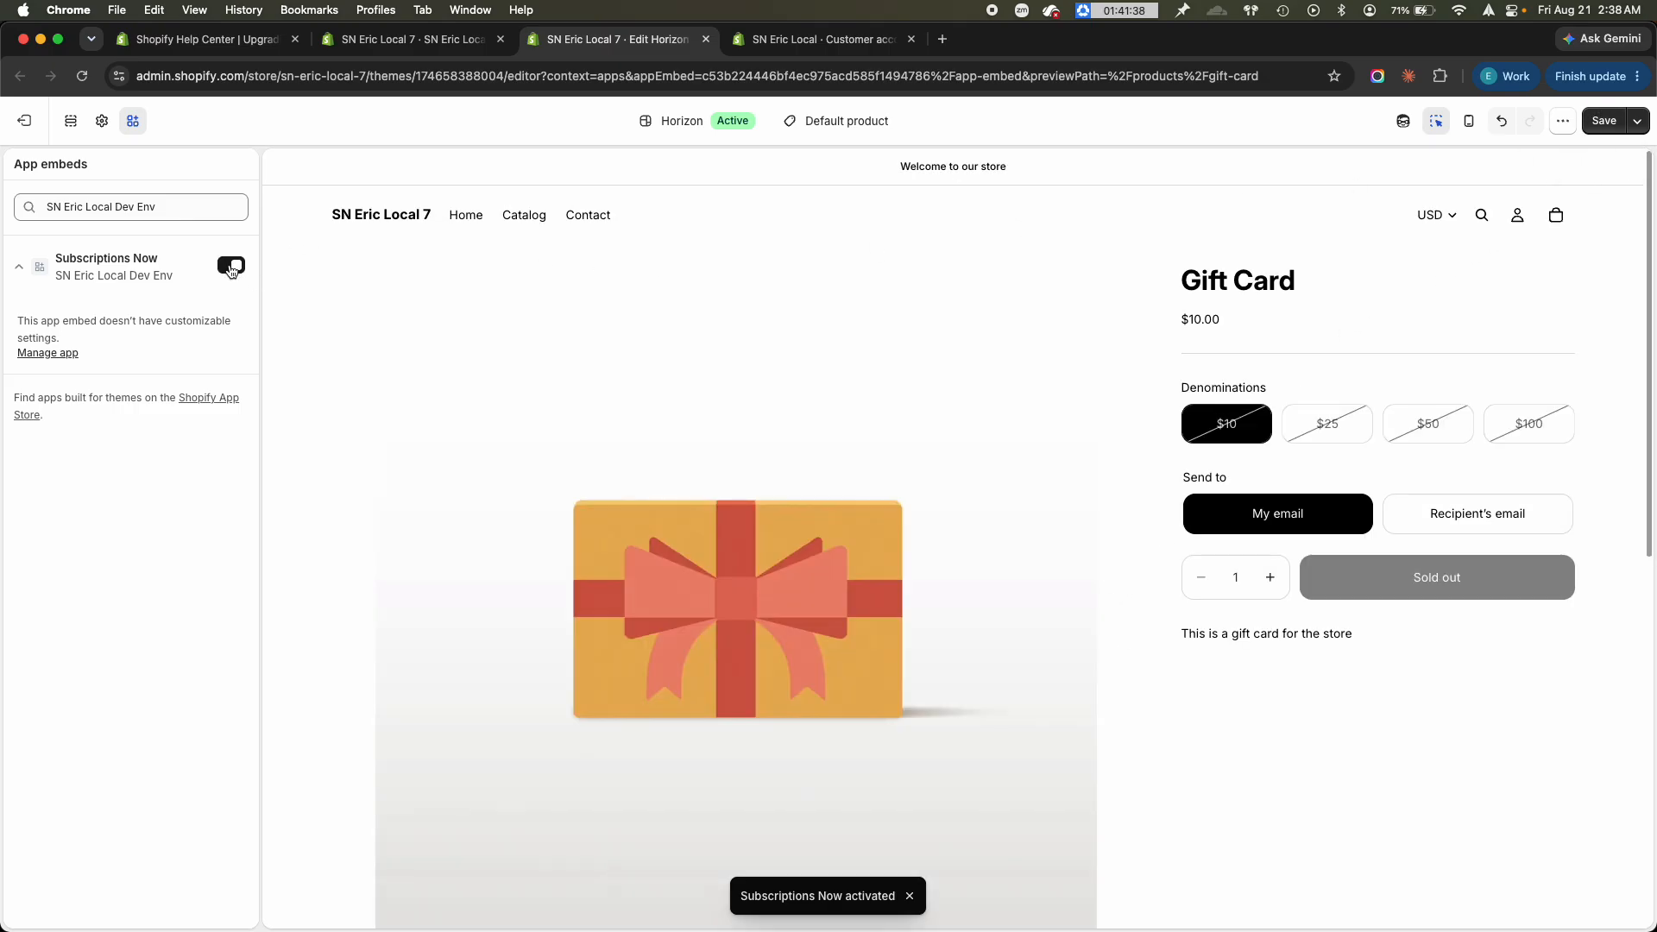
# Save Horizon with the Subscriptions Now embed on and leave the theme editor.
pyautogui.click(1603, 123)
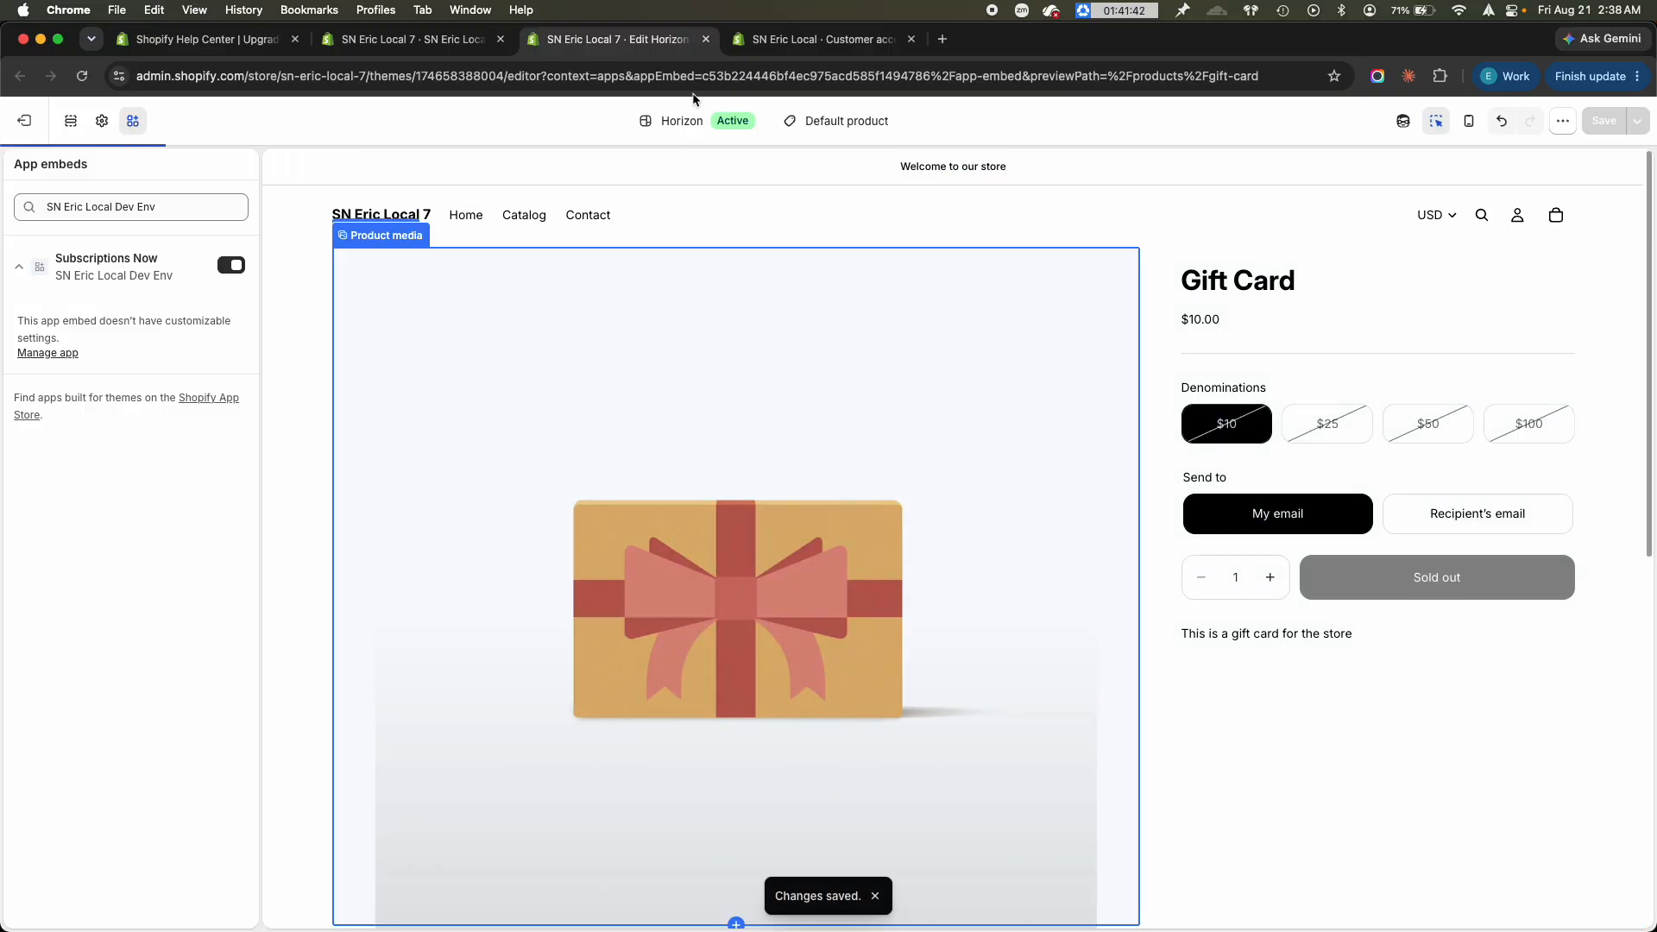
pyautogui.click(706, 39)
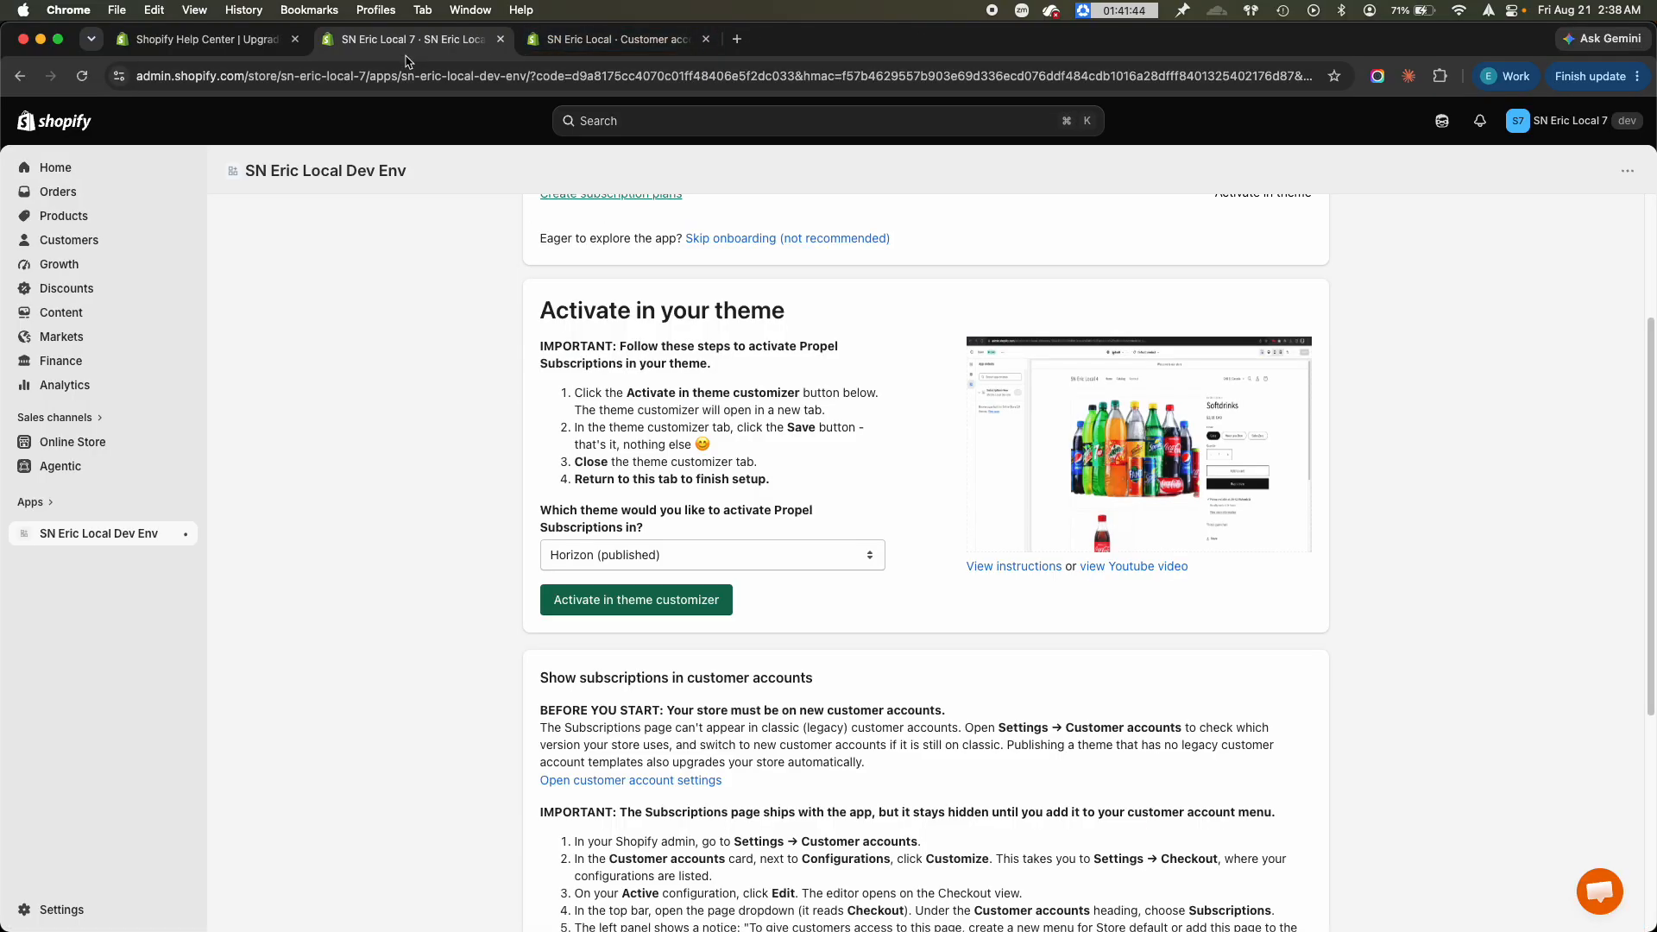
# Open this store's Customer accounts settings and compare them with the other store's.
pyautogui.scroll(-3, 405, 505)
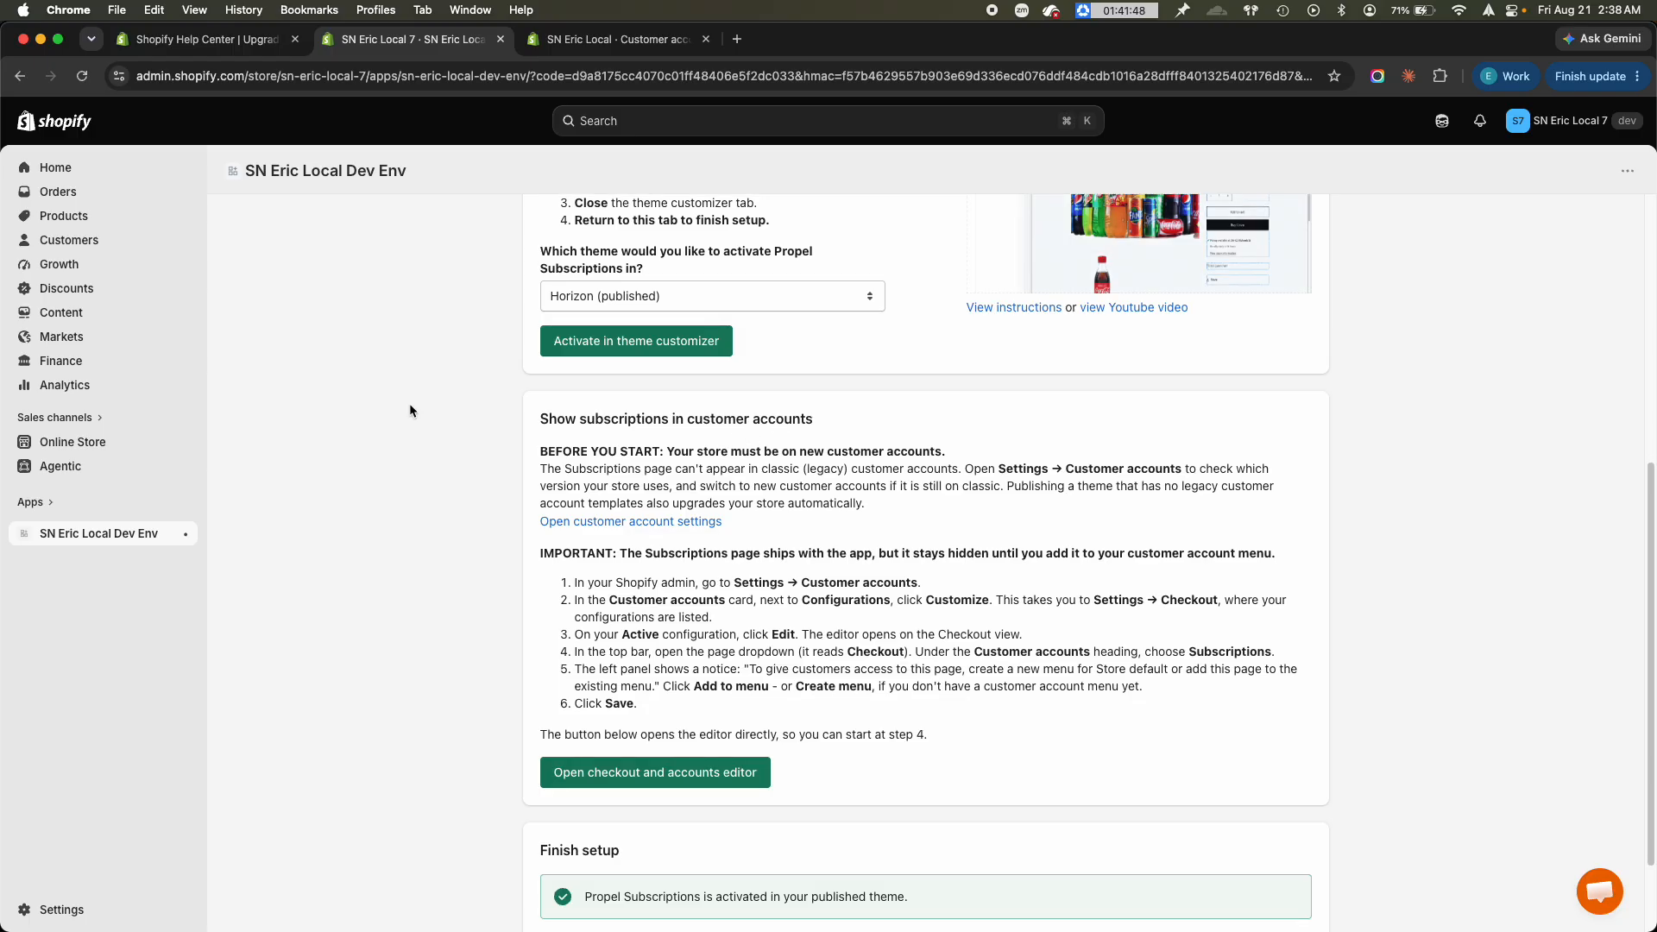
pyautogui.scroll(-1, 409, 402)
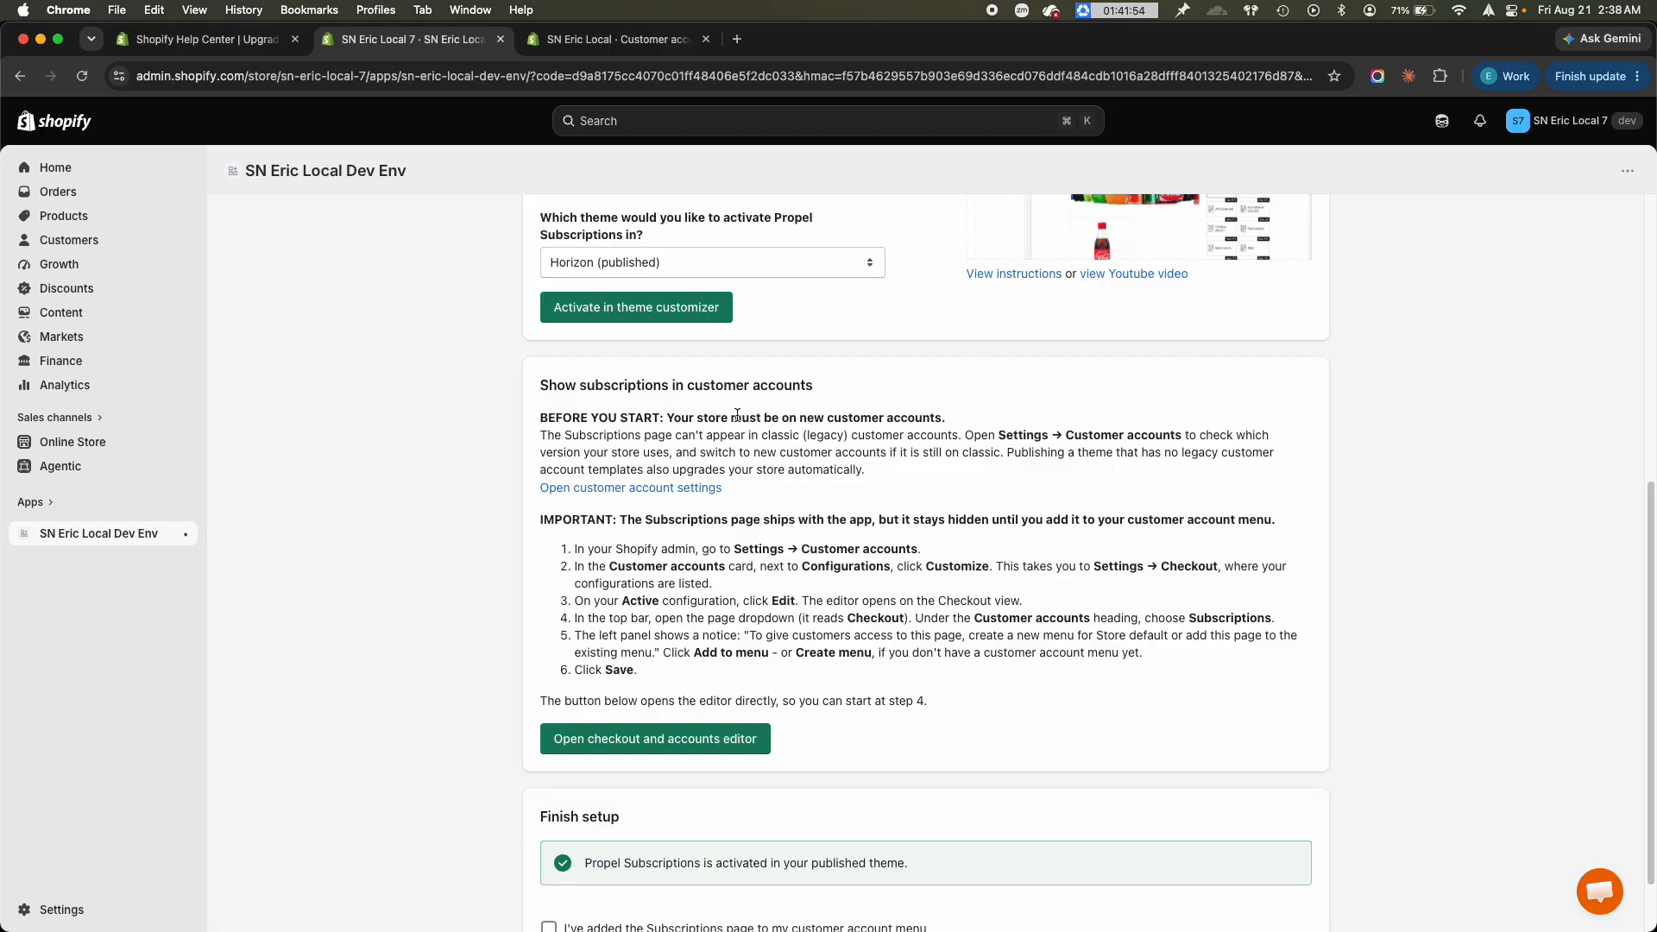
pyautogui.click(637, 39)
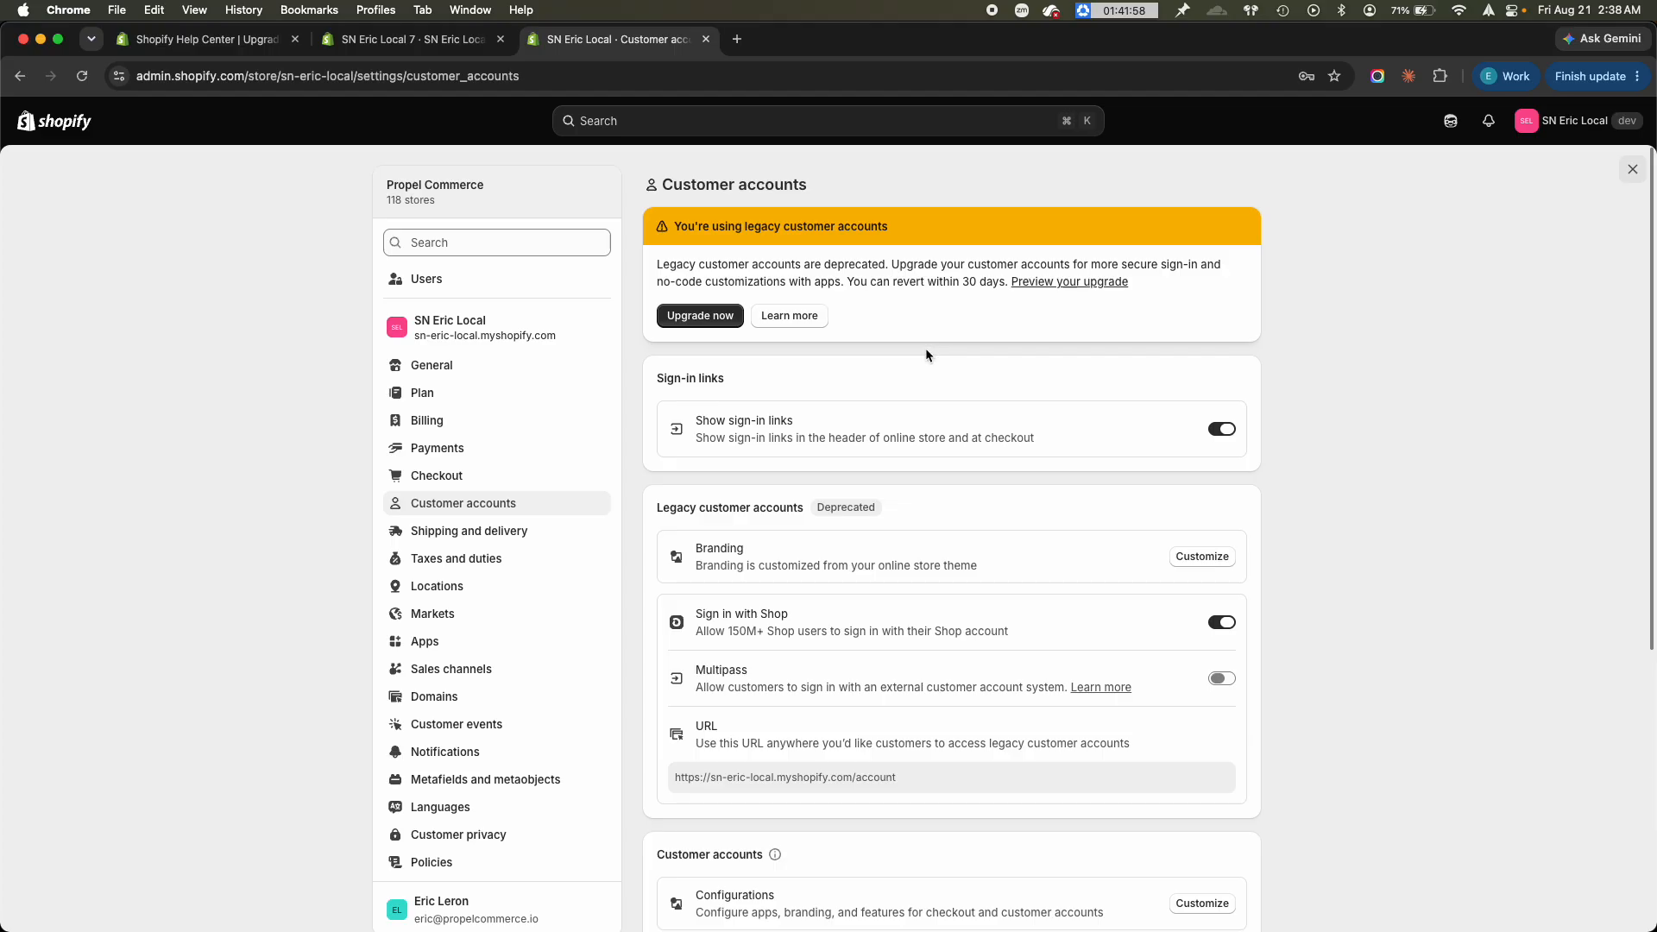
pyautogui.click(405, 39)
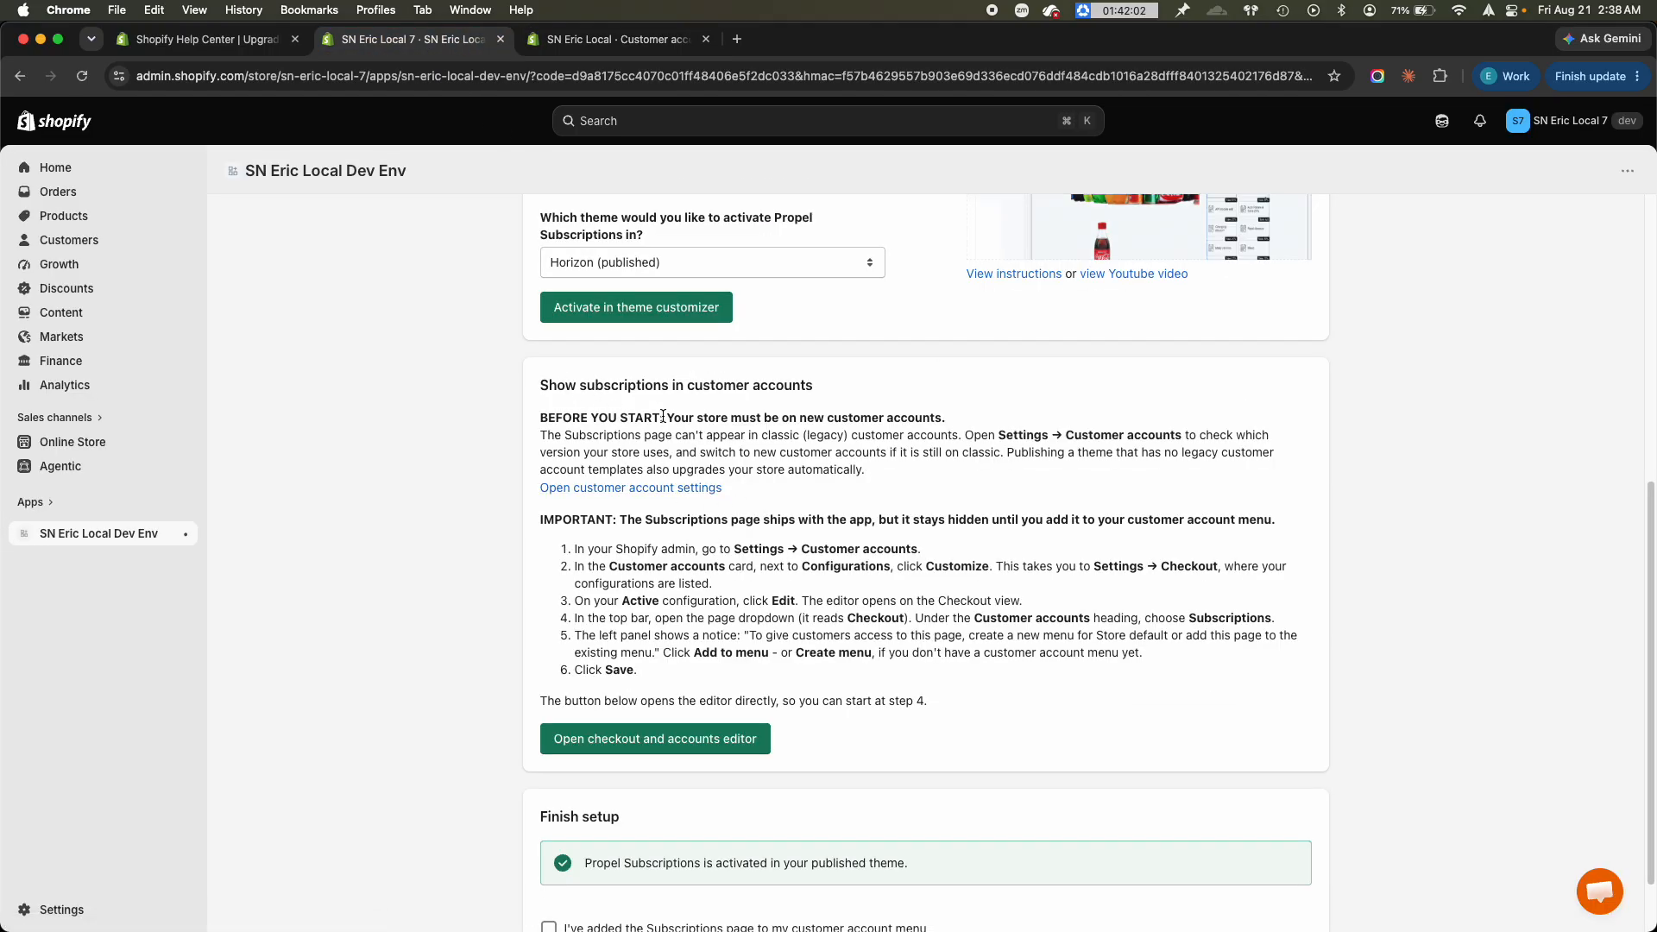
pyautogui.click(646, 42)
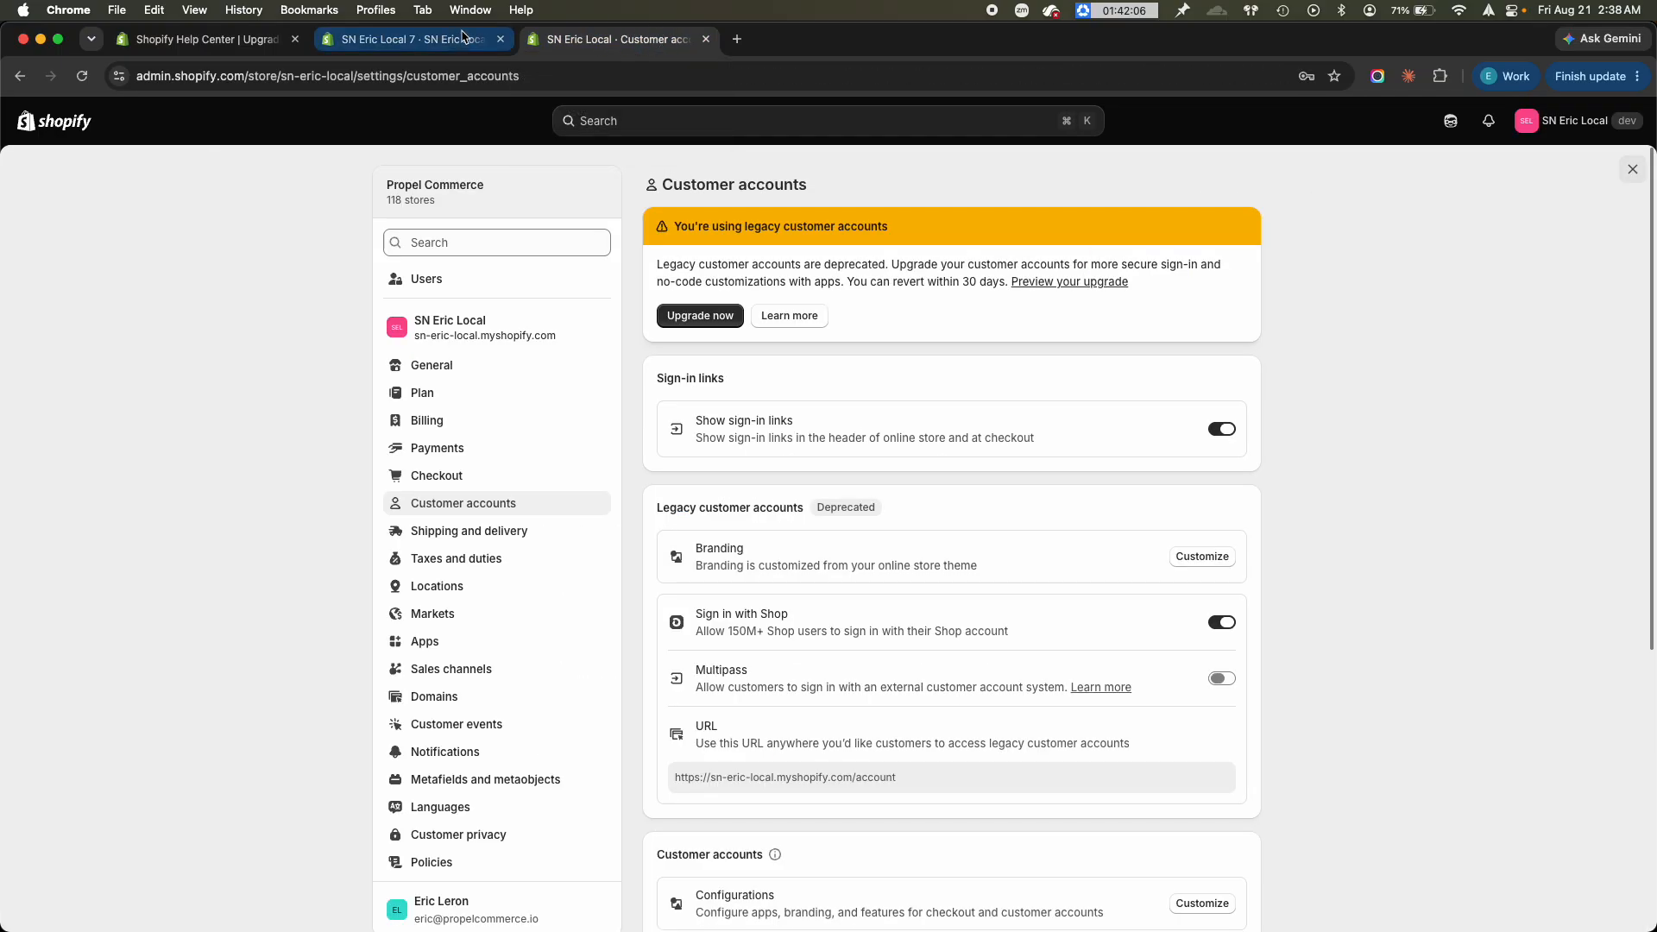
pyautogui.click(435, 38)
pyautogui.click(593, 489)
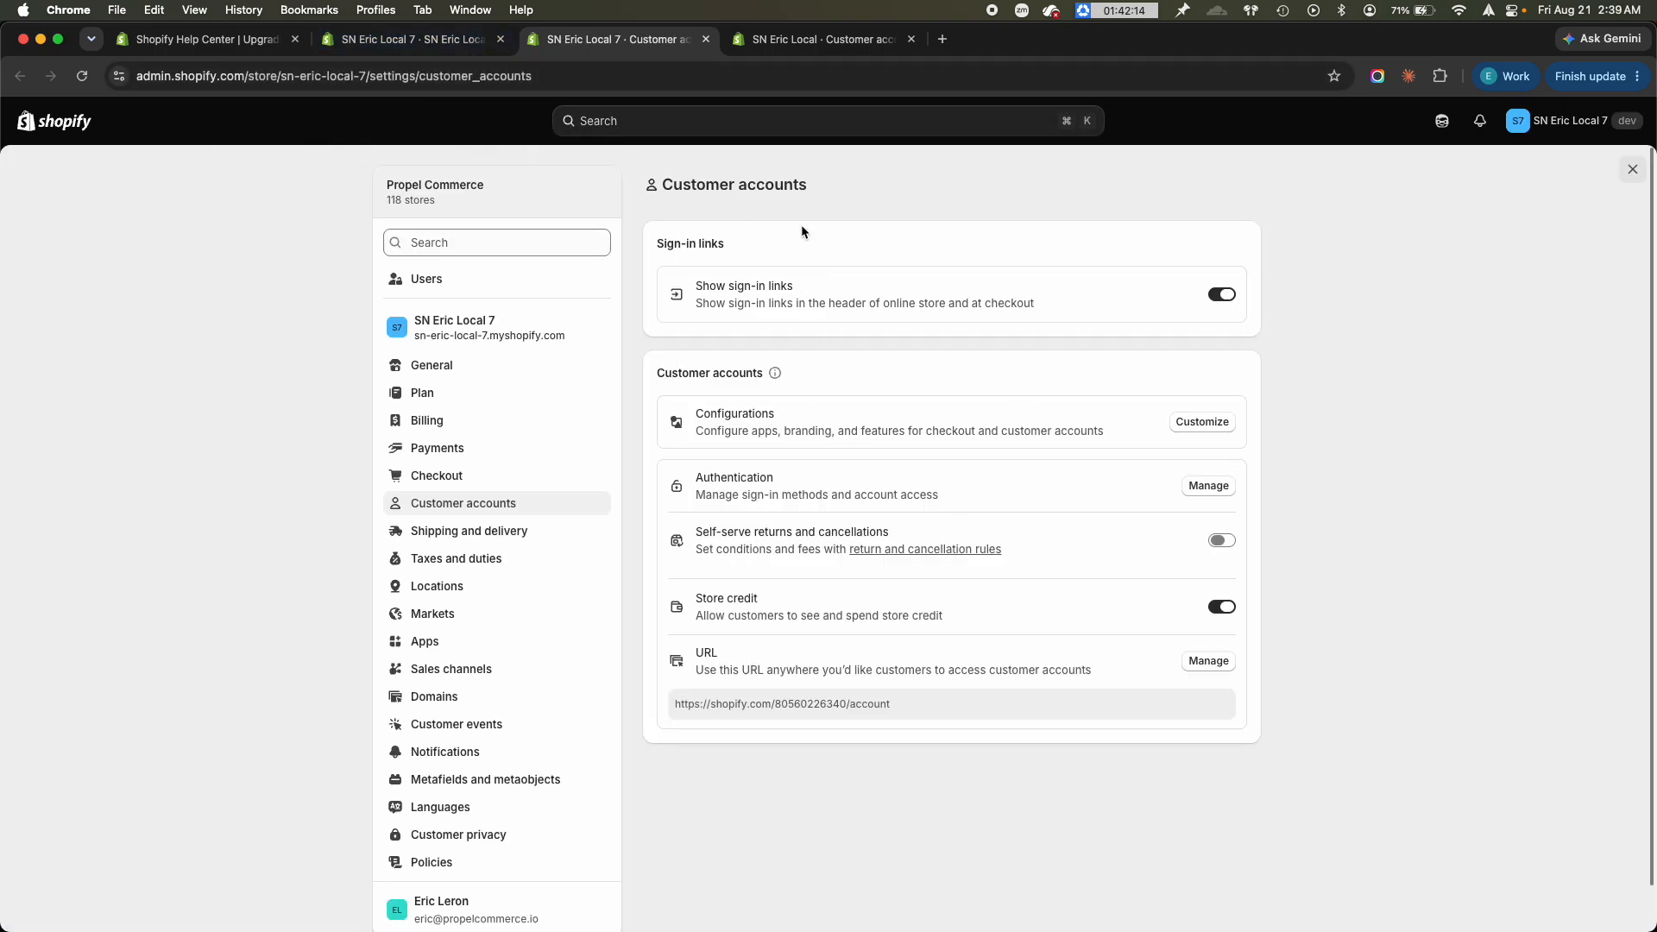
pyautogui.hotkey('ctrl', 'Tab')
pyautogui.hotkey('ctrl', 'shift', 'Tab')
pyautogui.hotkey('ctrl', 'shift', 'Tab')
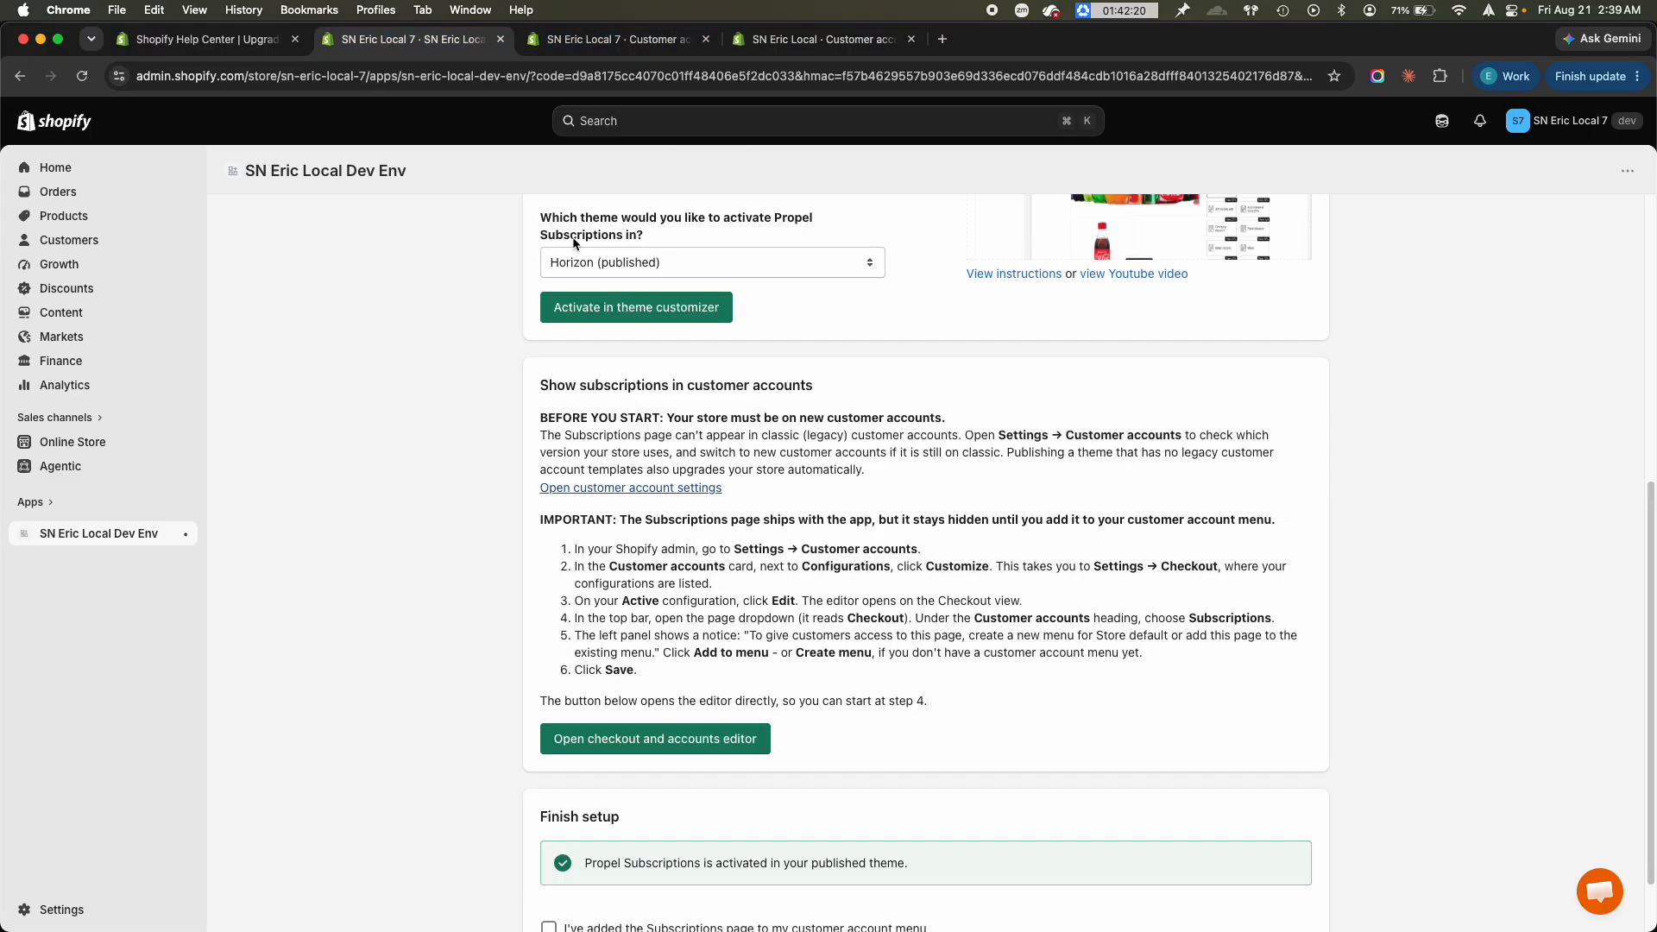
# Launch the checkout and accounts editor from the Show subscriptions in customer accounts section.
pyautogui.scroll(-2, 733, 423)
pyautogui.scroll(-1, 771, 399)
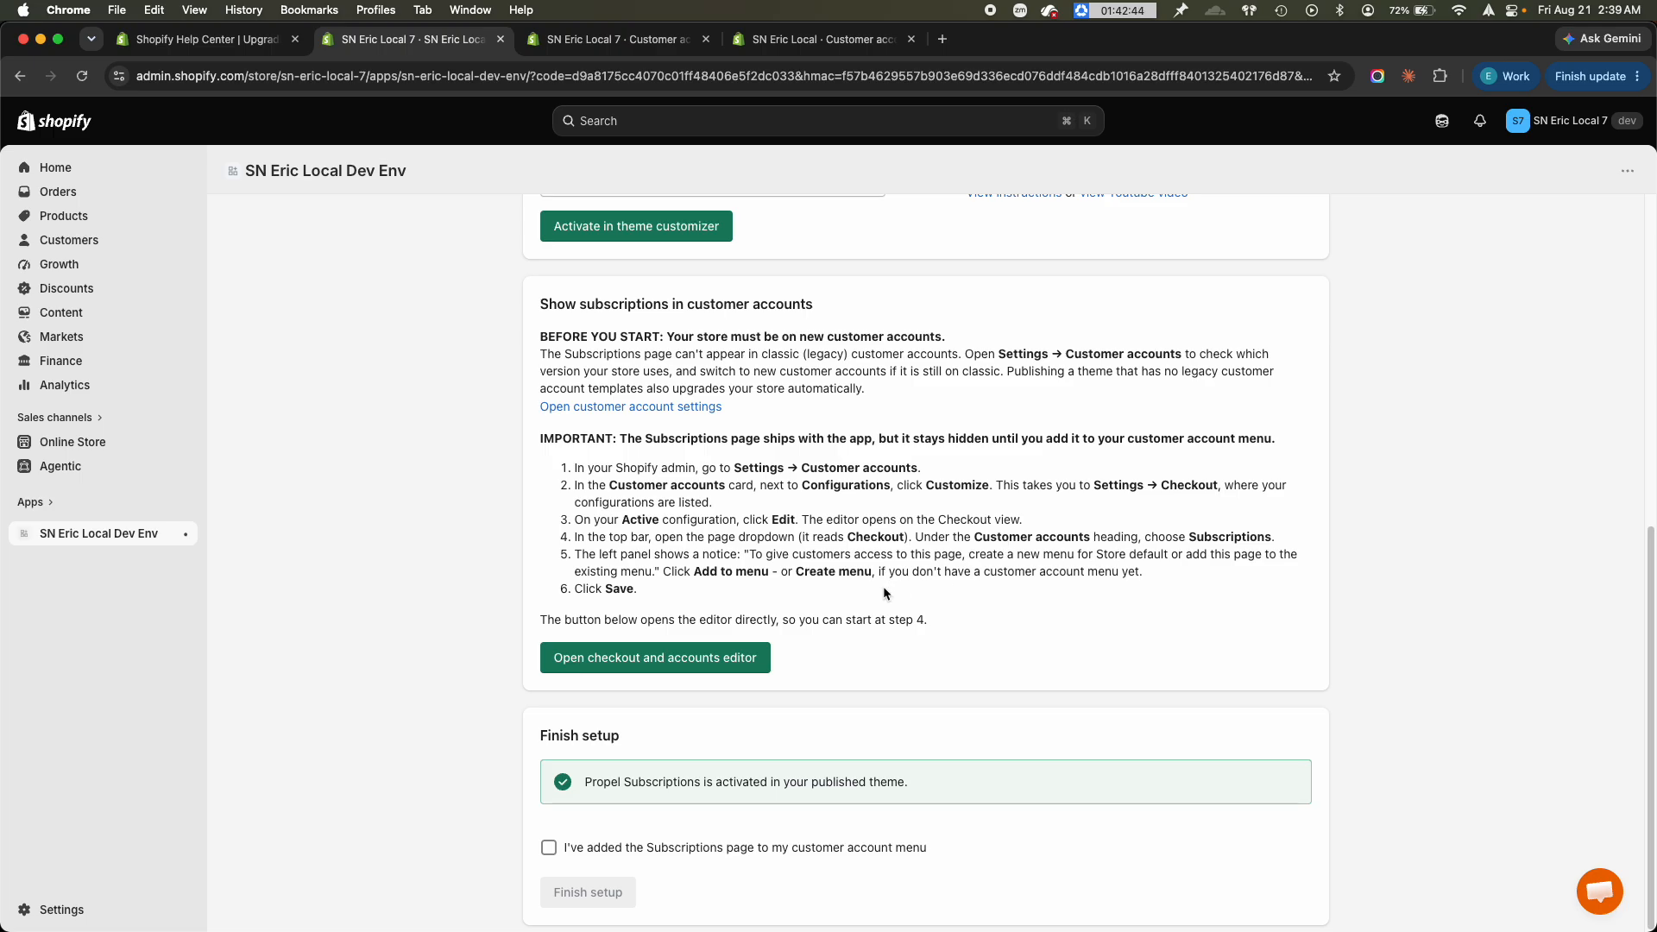
pyautogui.click(664, 665)
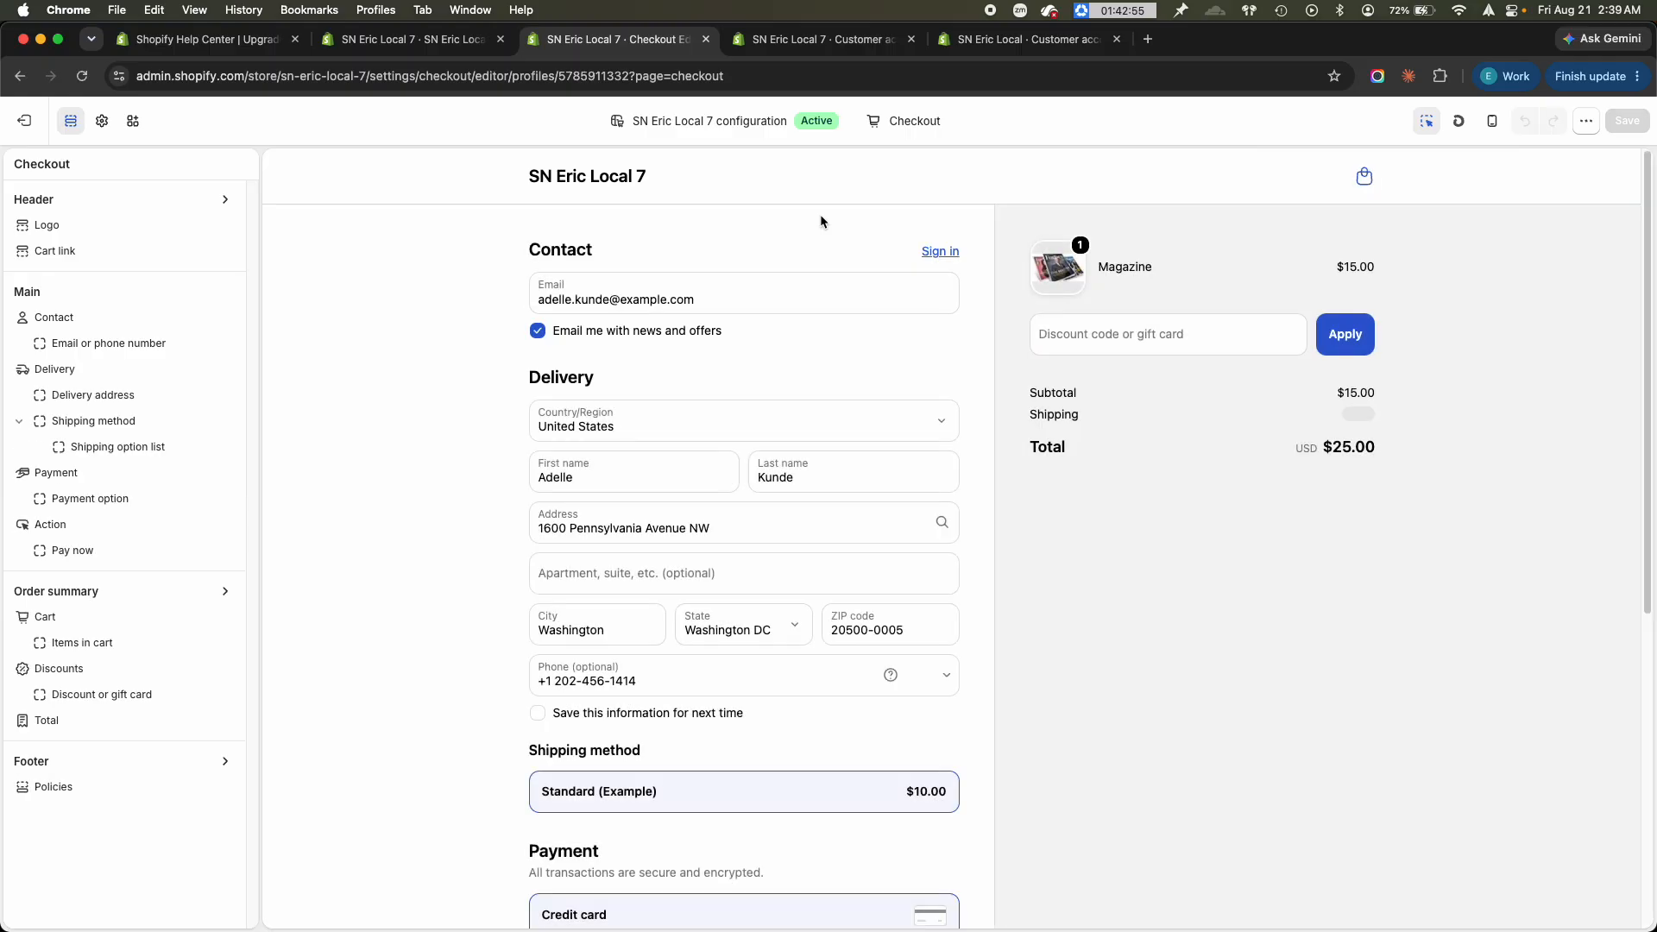
# From the Apps panel, add the Subscriptions page to Accounts.
pyautogui.click(953, 124)
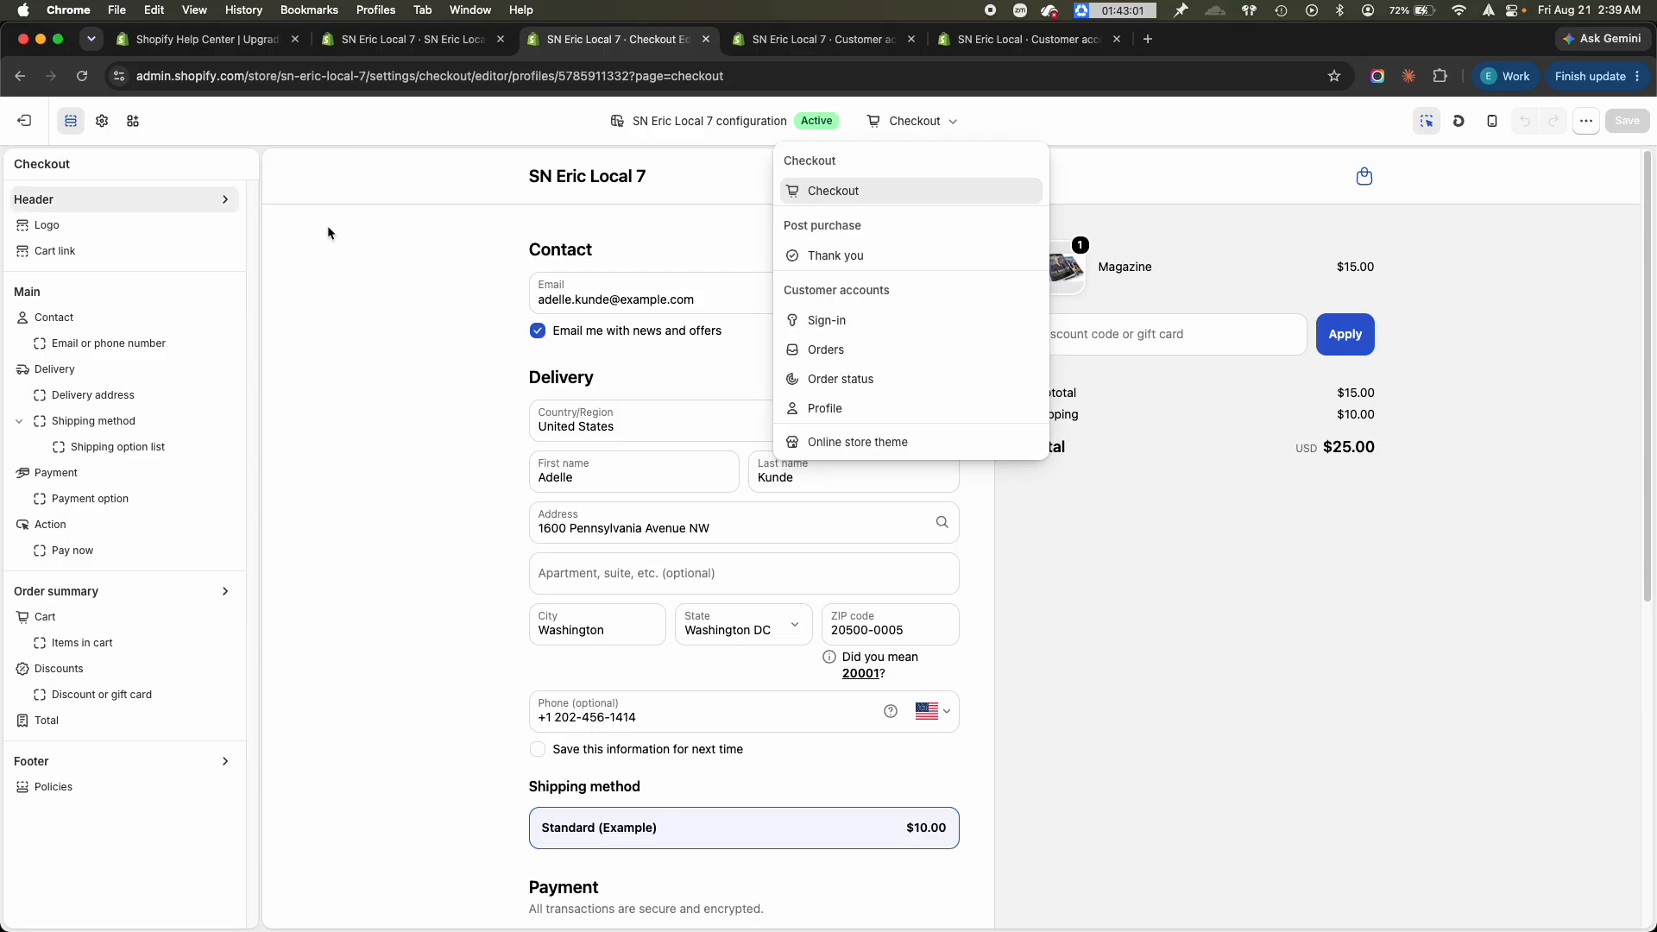
pyautogui.click(240, 119)
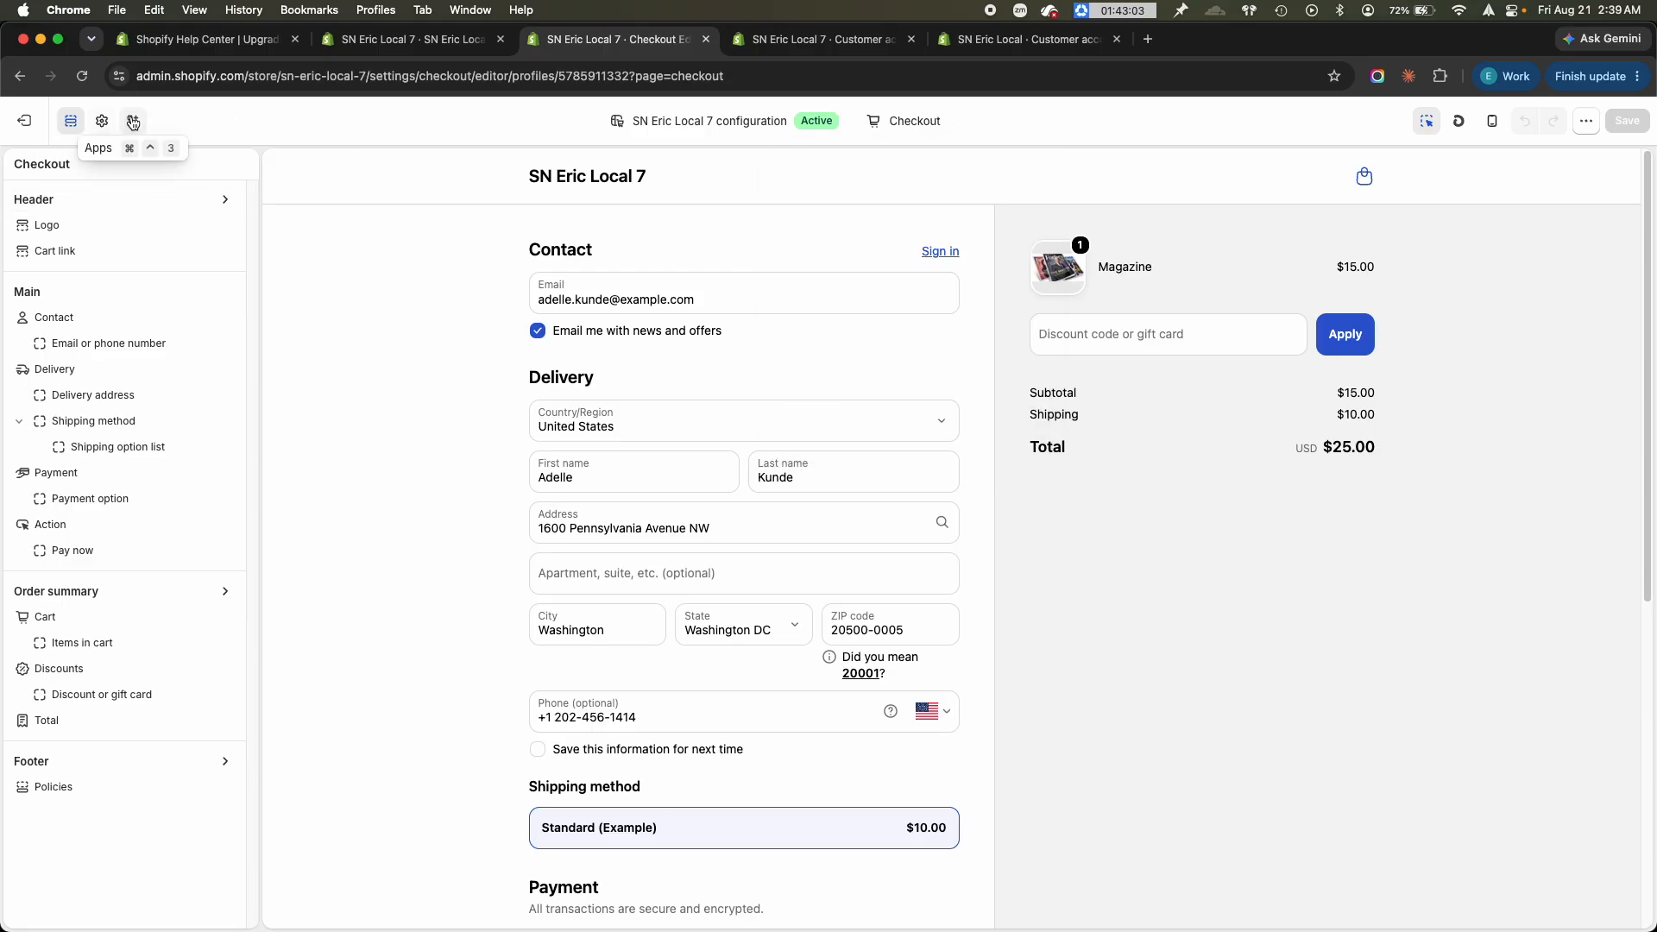
pyautogui.click(133, 120)
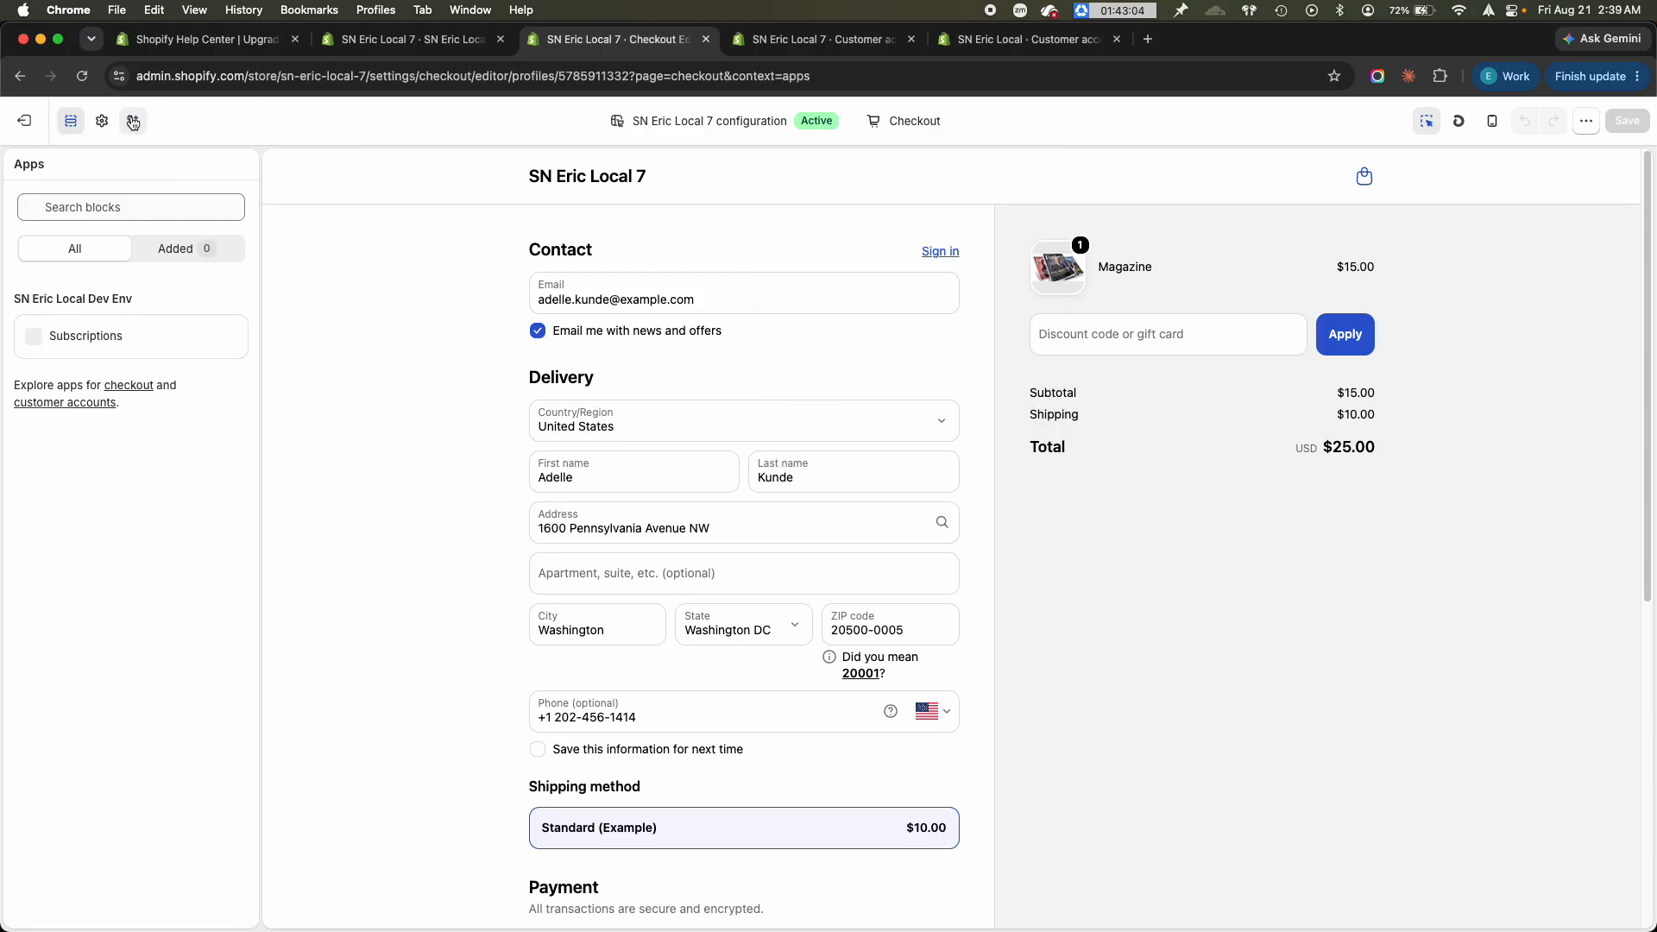
pyautogui.click(175, 250)
pyautogui.click(96, 250)
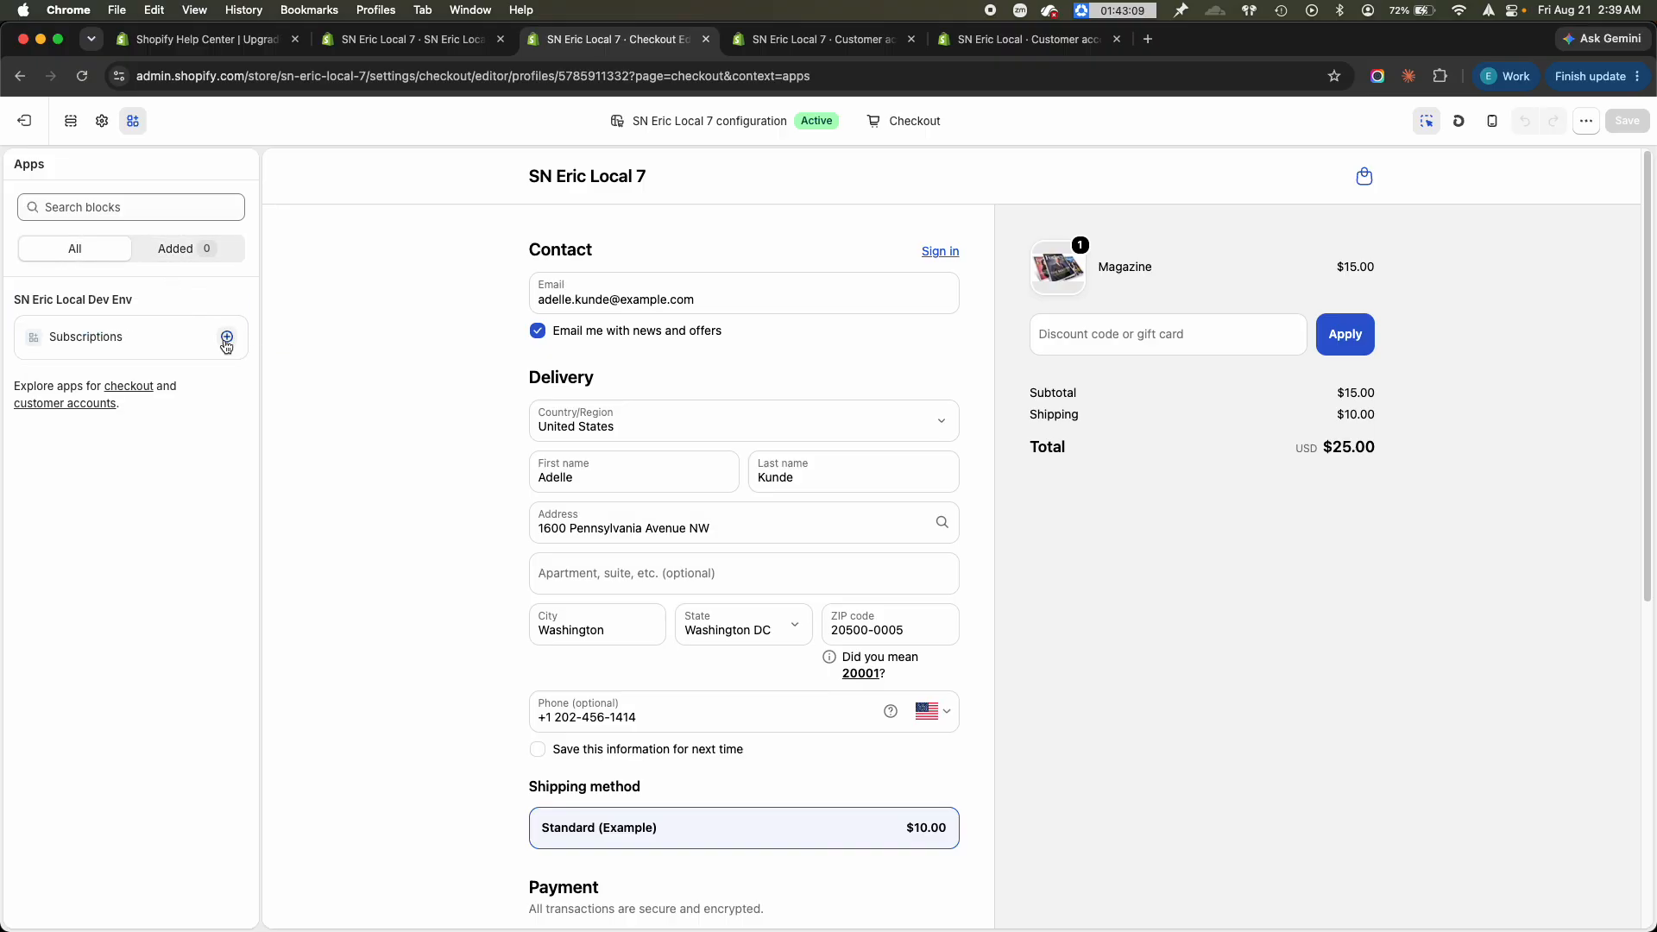
pyautogui.click(227, 344)
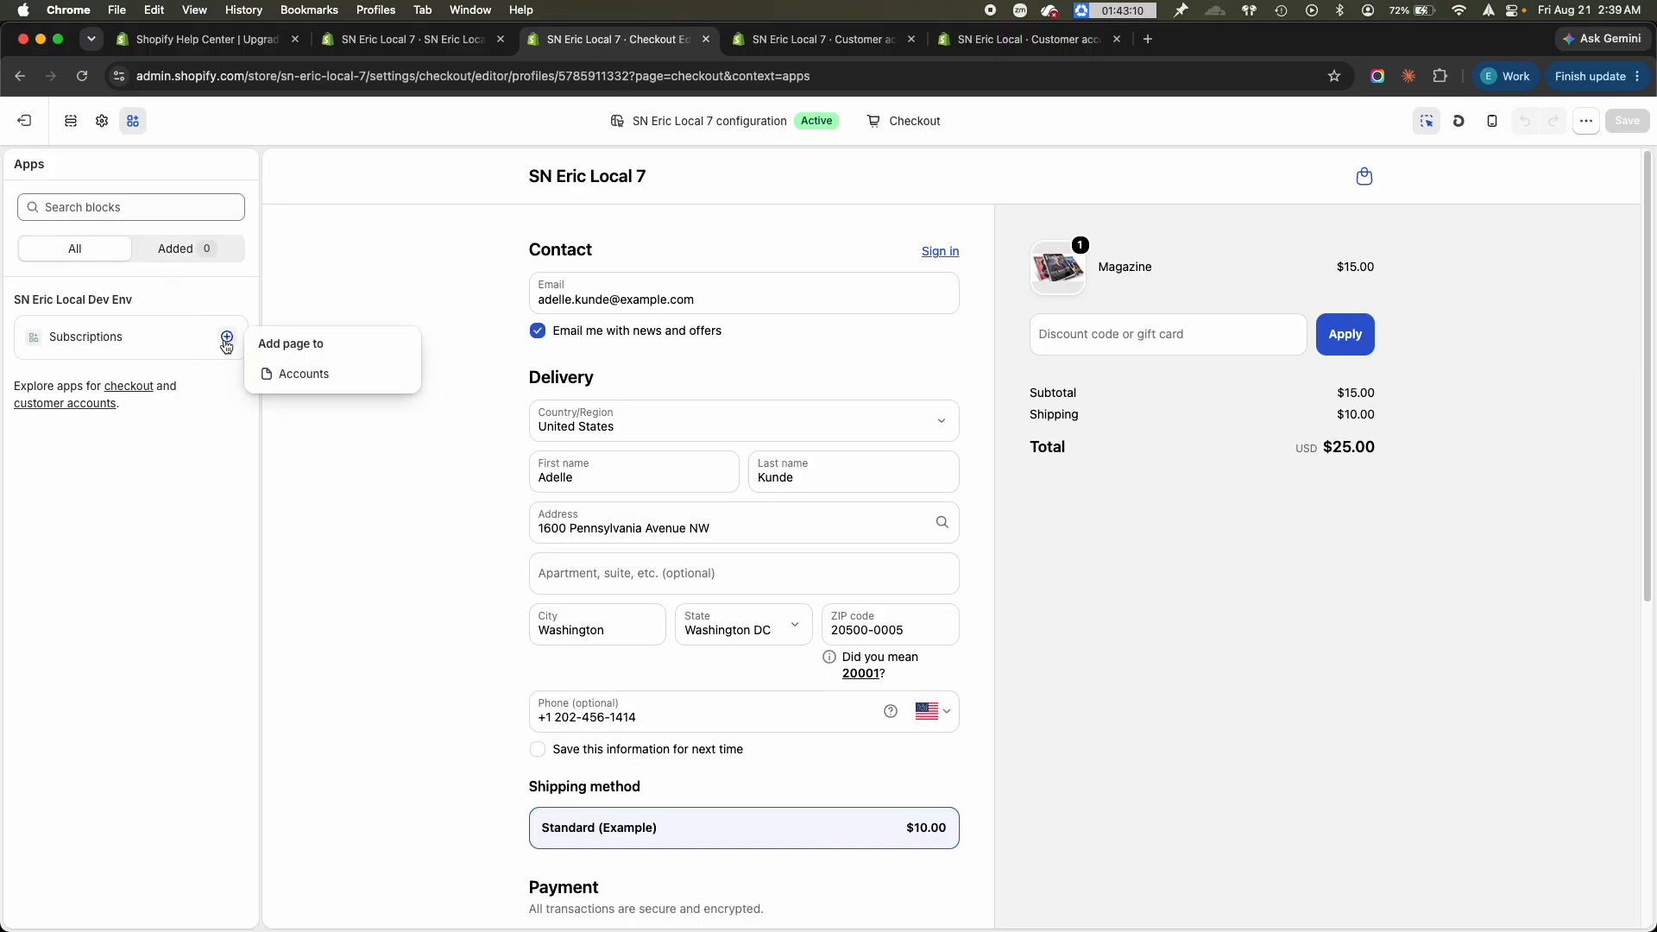
pyautogui.click(306, 377)
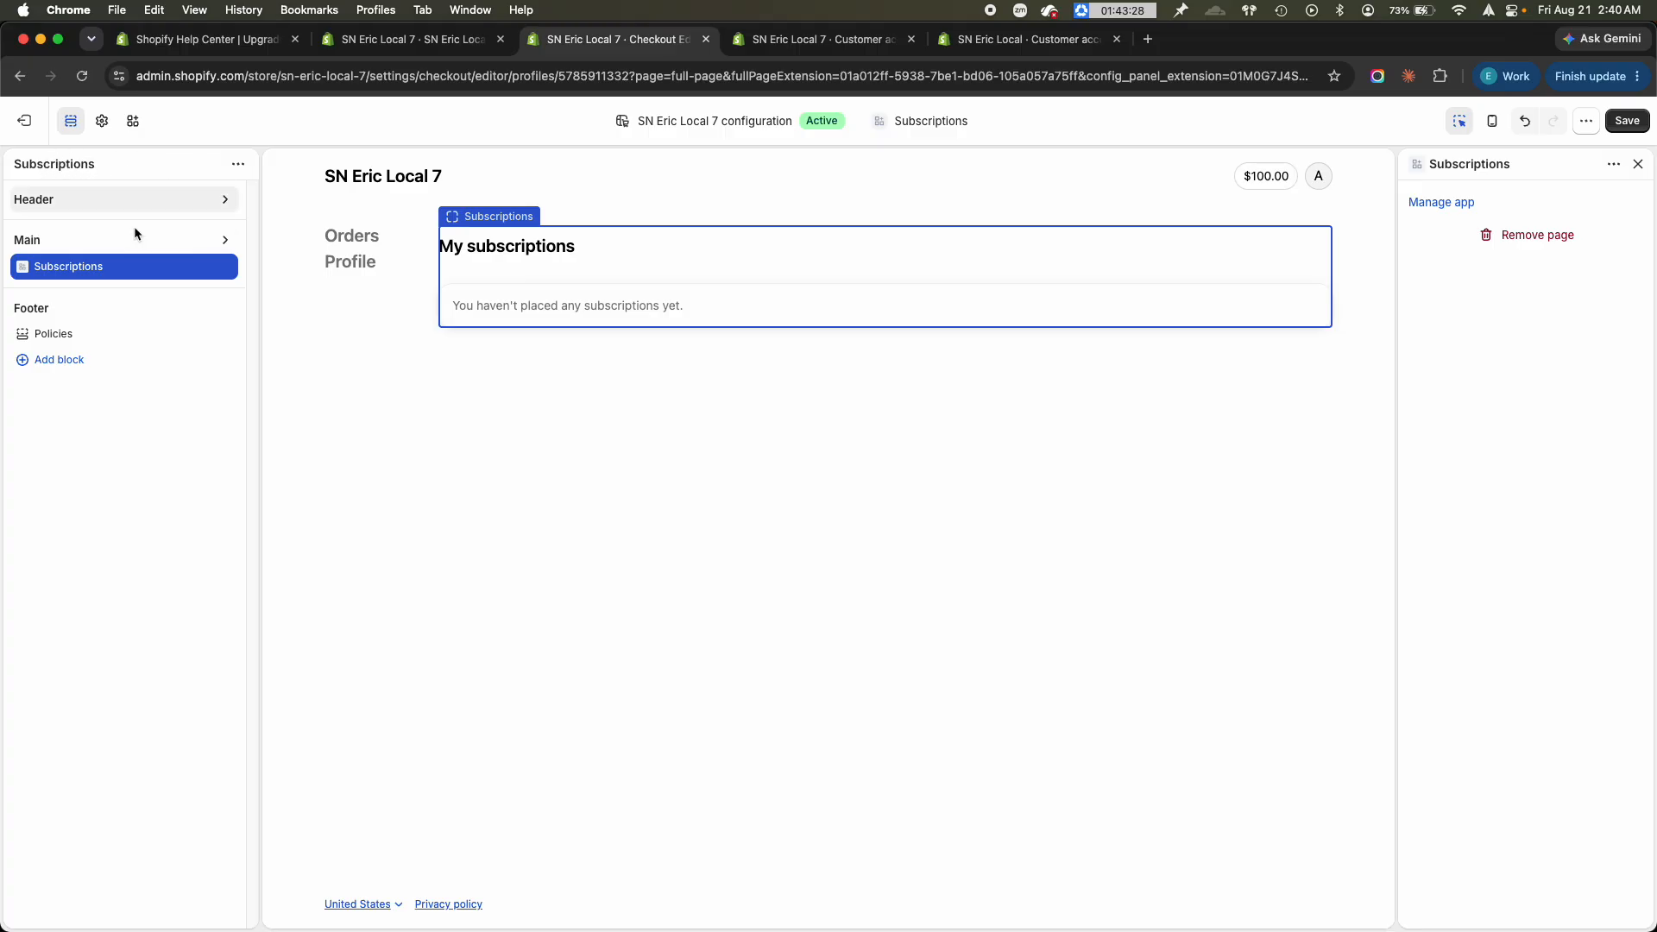
# Select the Main section and bring up its Navigation menu options.
pyautogui.click(599, 393)
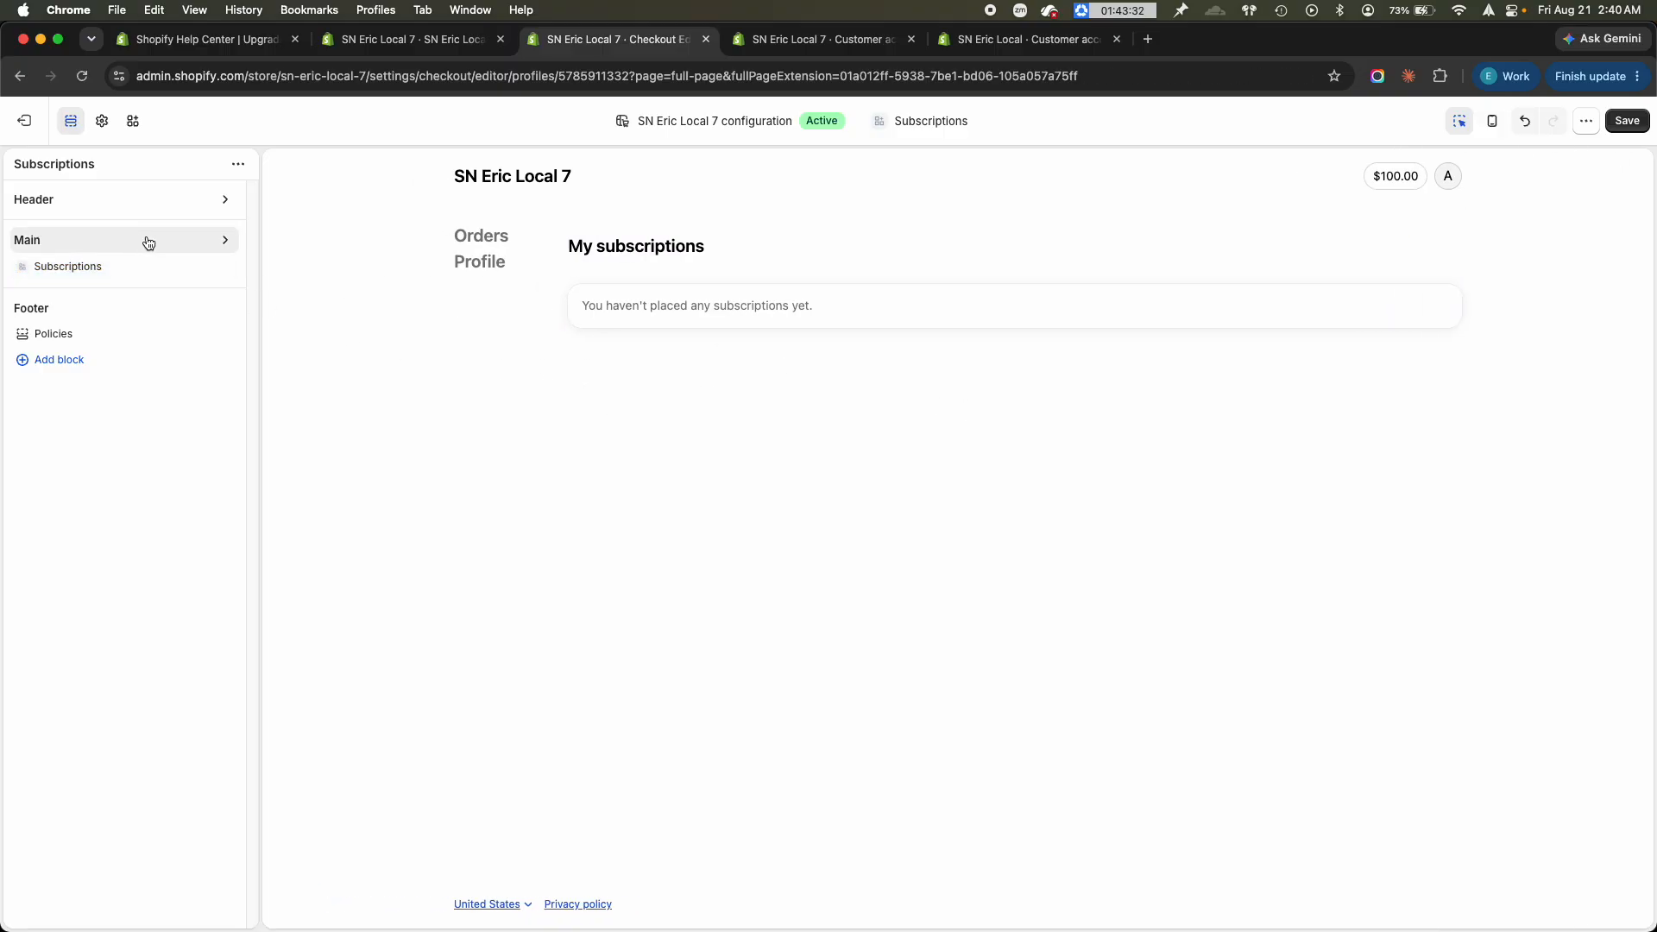
pyautogui.click(148, 243)
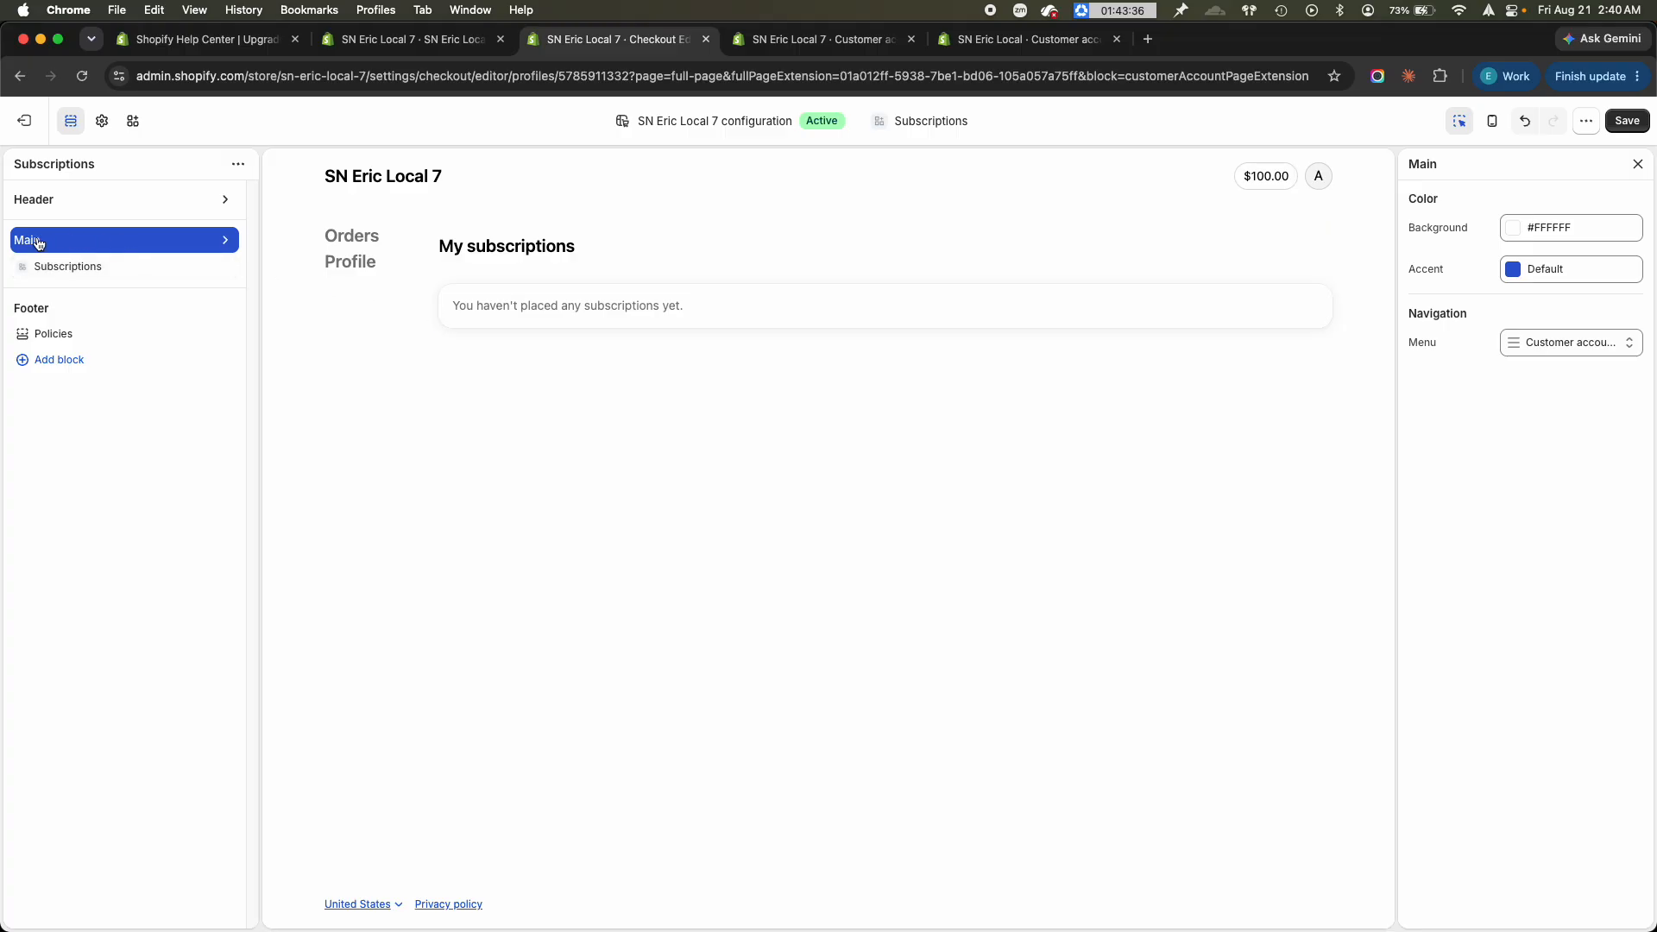
pyautogui.click(1568, 344)
# Link a menu item to the Subscriptions page via a 'Subs' search and save the menu.
pyautogui.click(1482, 413)
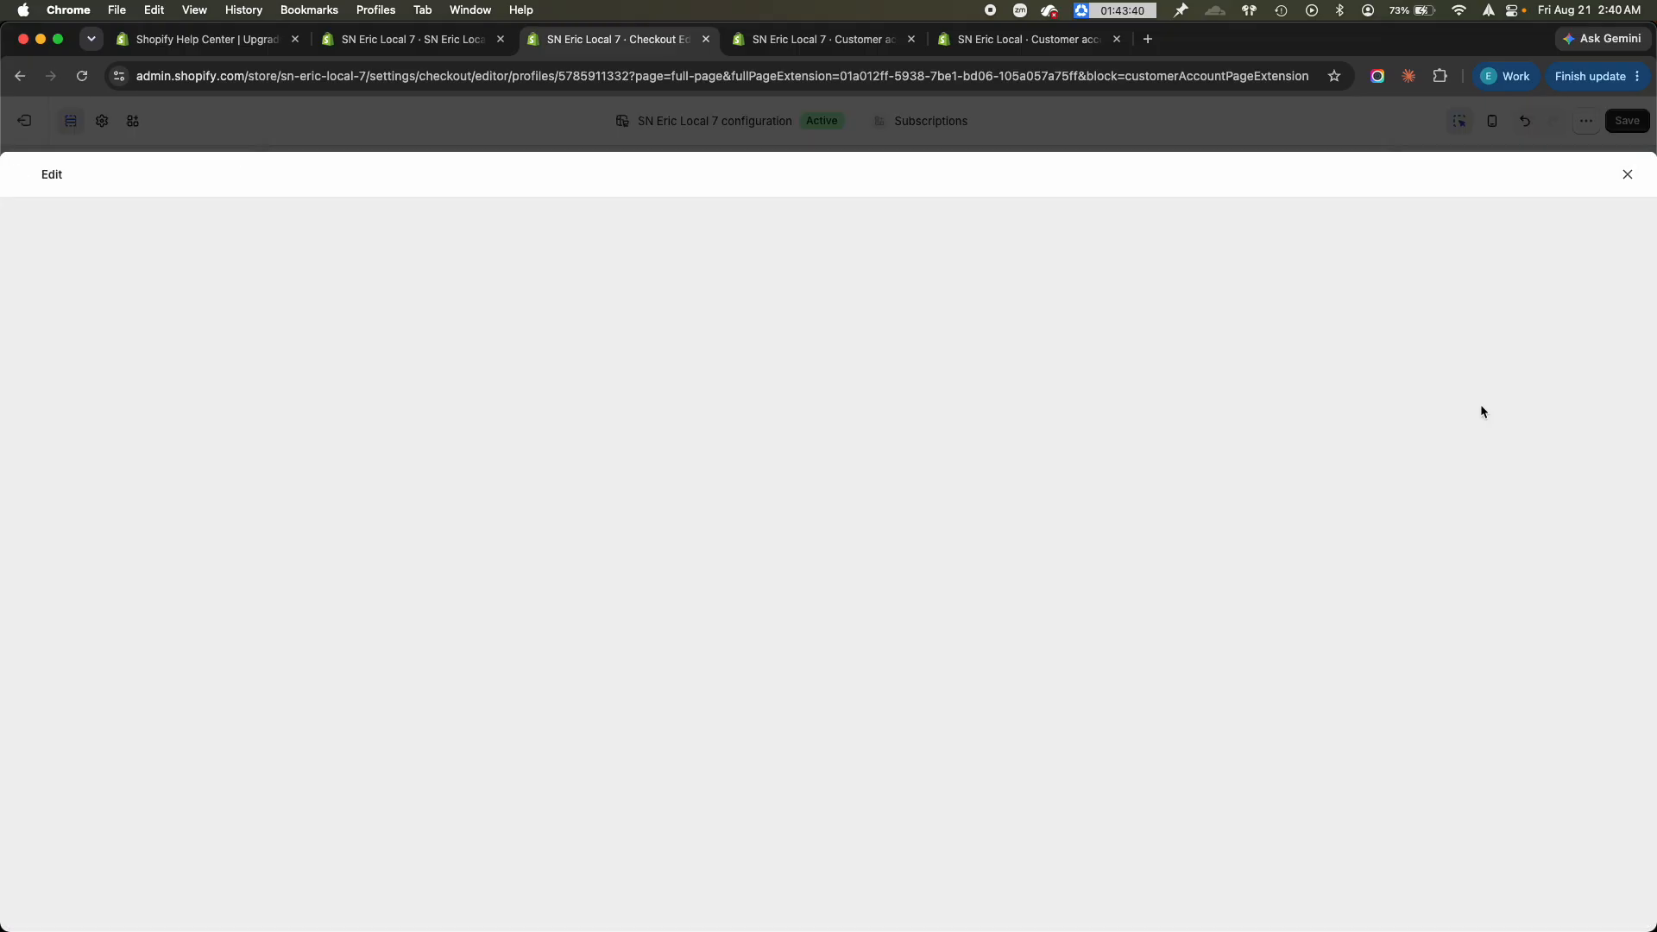
pyautogui.moveTo(651, 472); pyautogui.dragTo(587, 475)
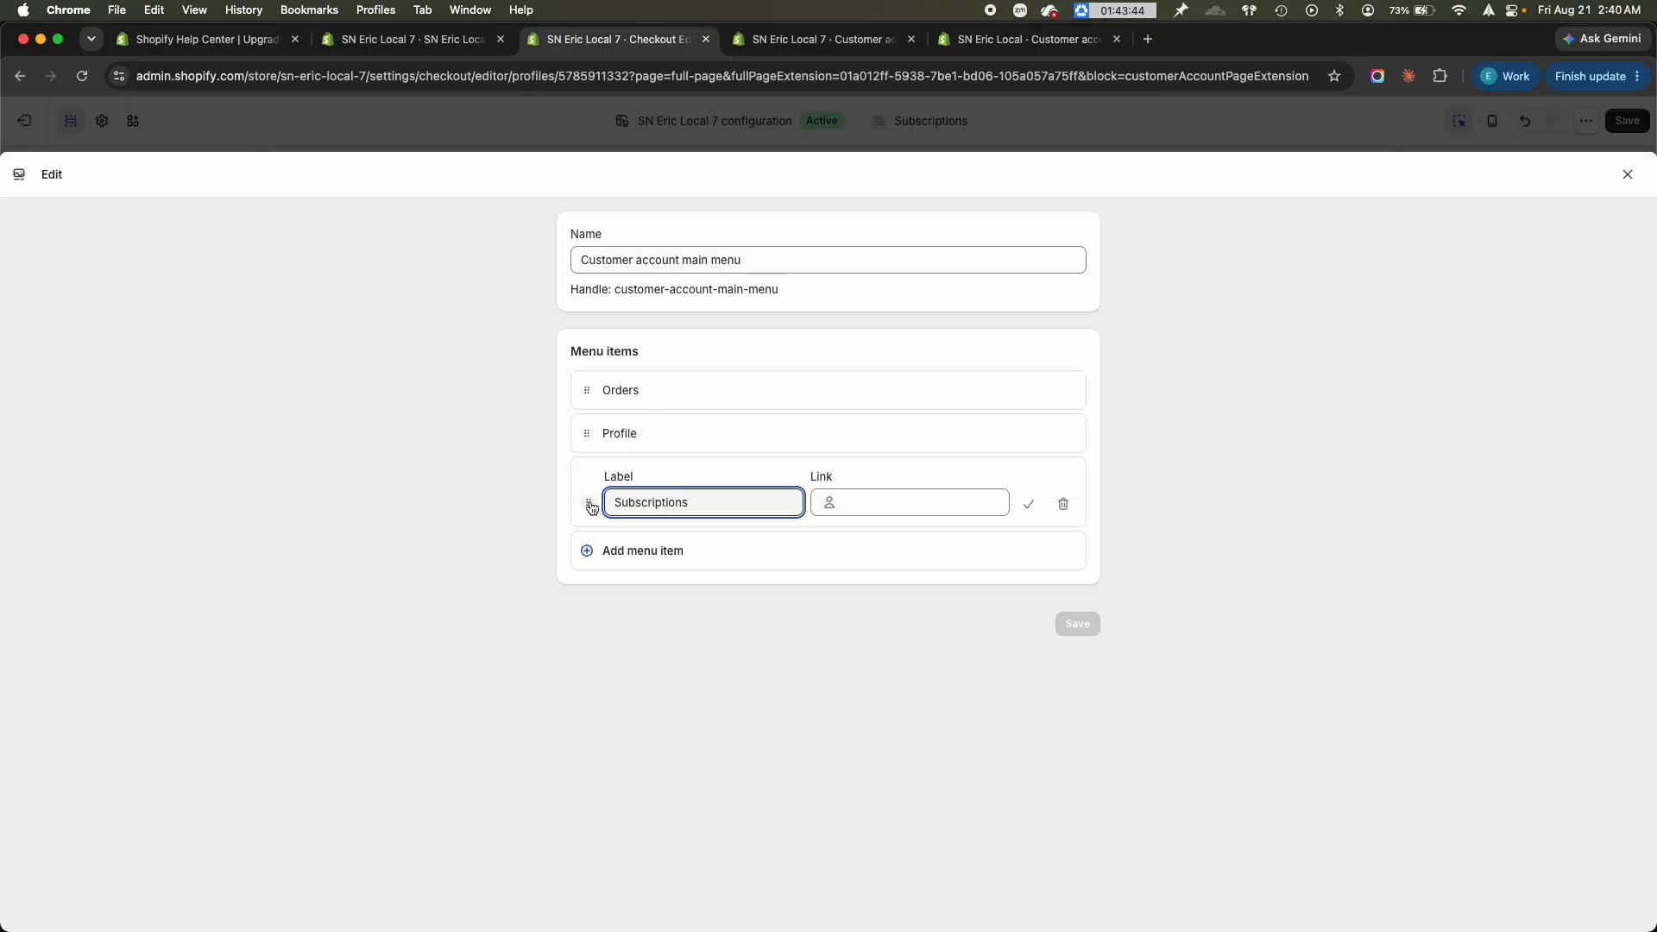
pyautogui.click(898, 508)
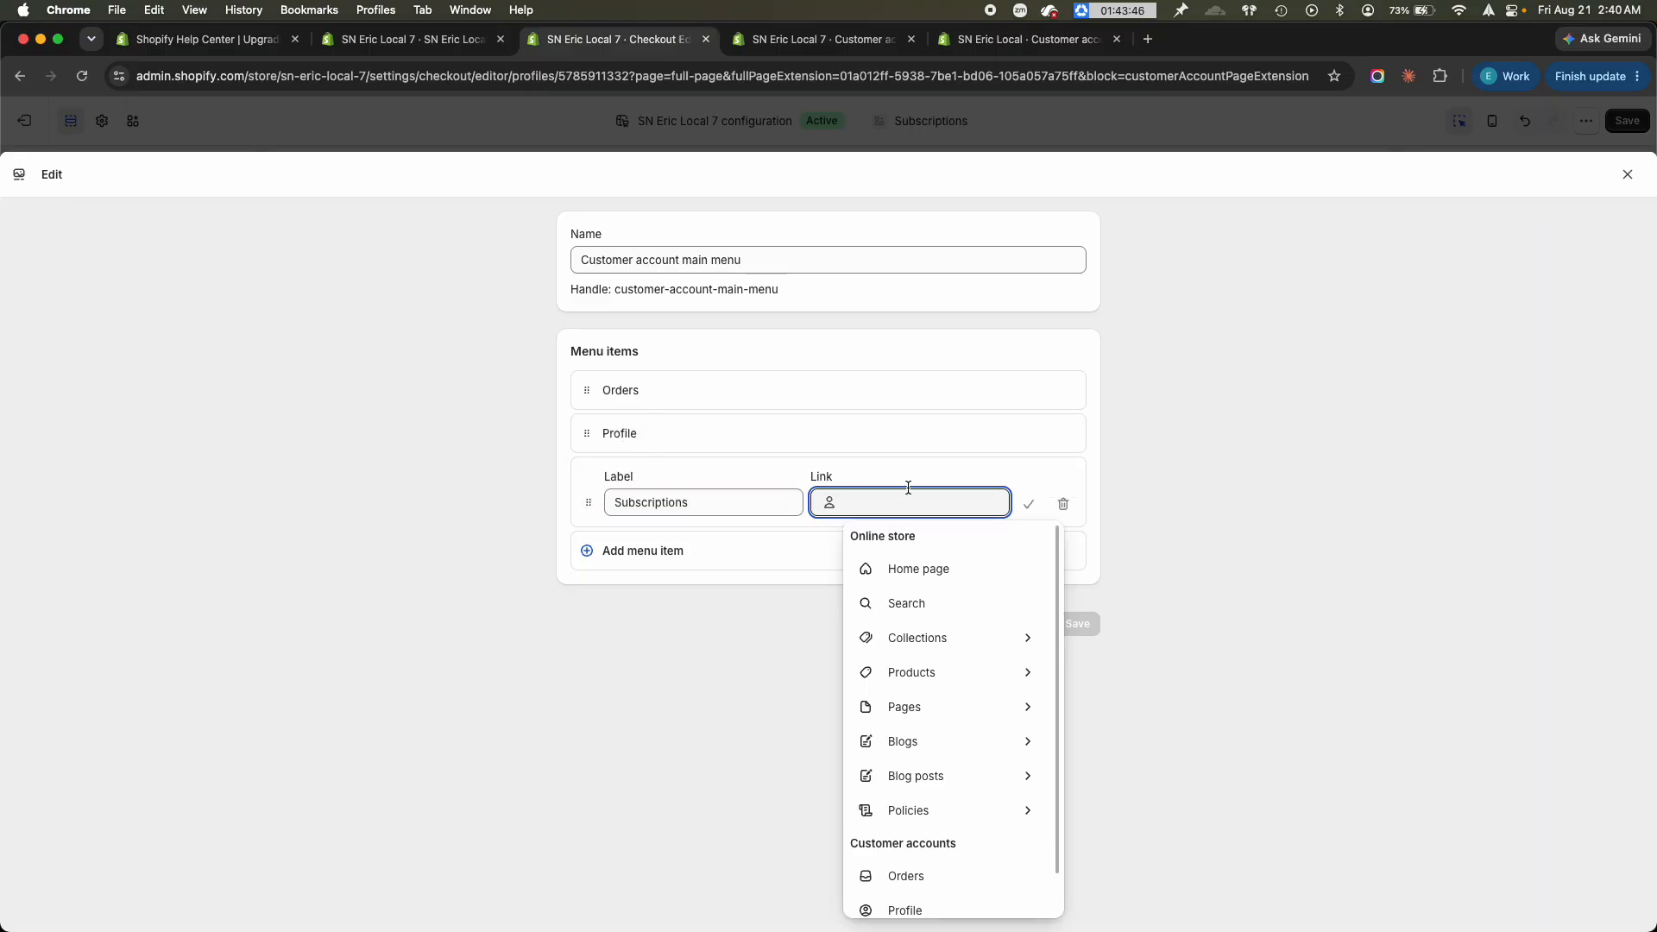
pyautogui.write('Subs')
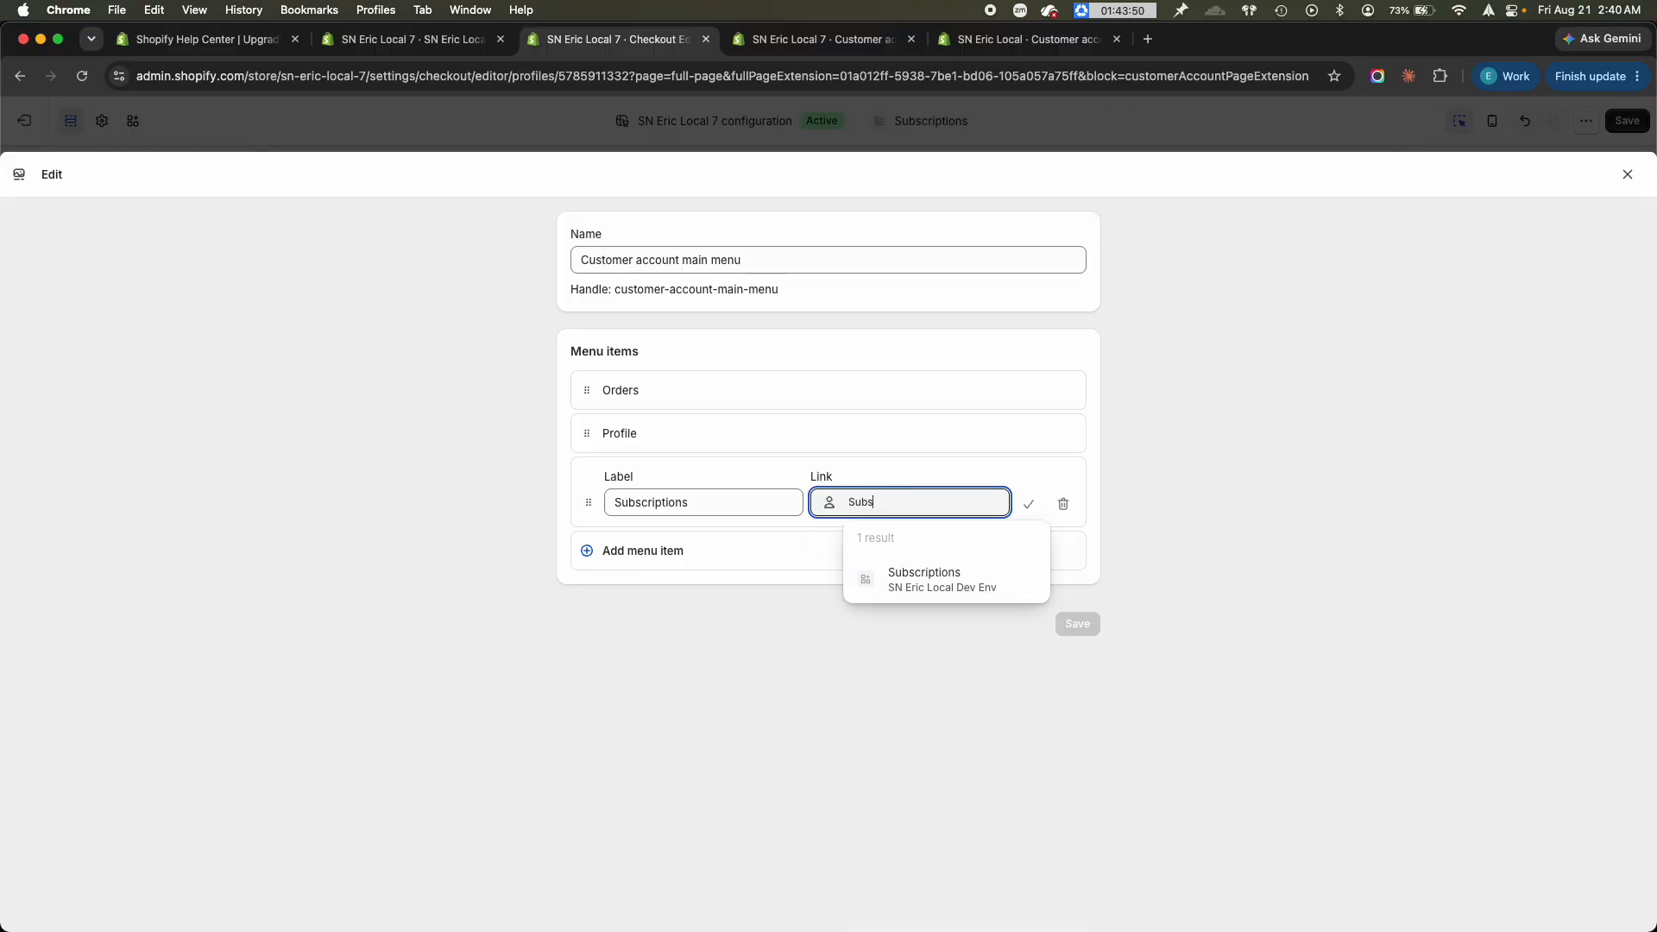
pyautogui.click(924, 579)
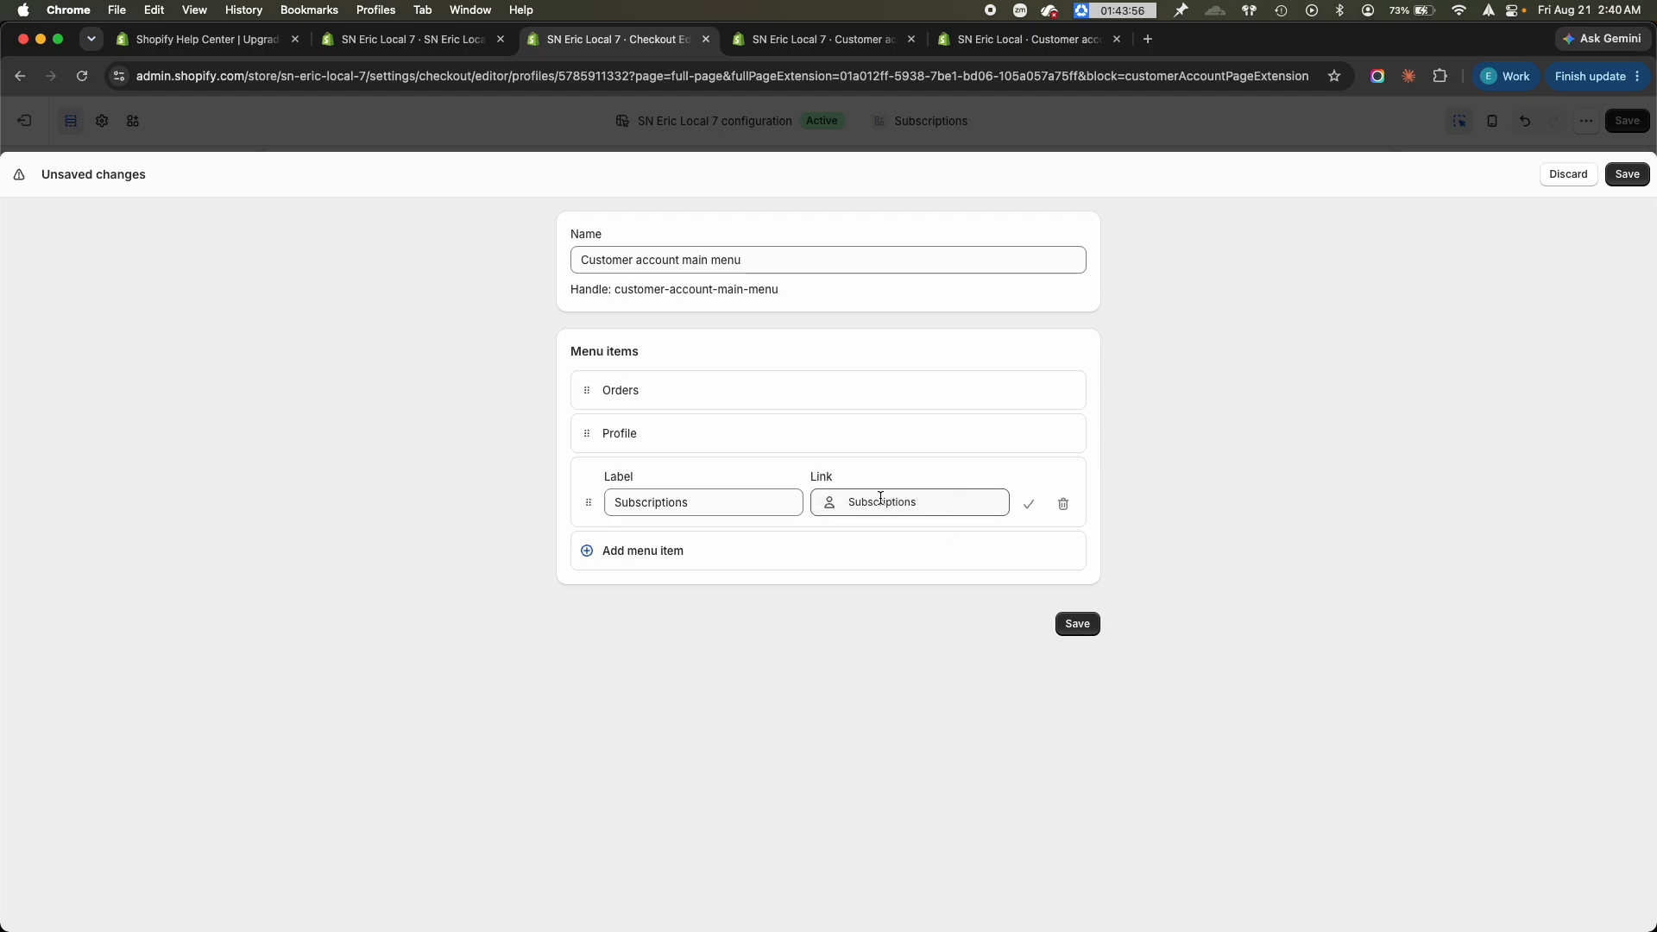
pyautogui.click(1078, 624)
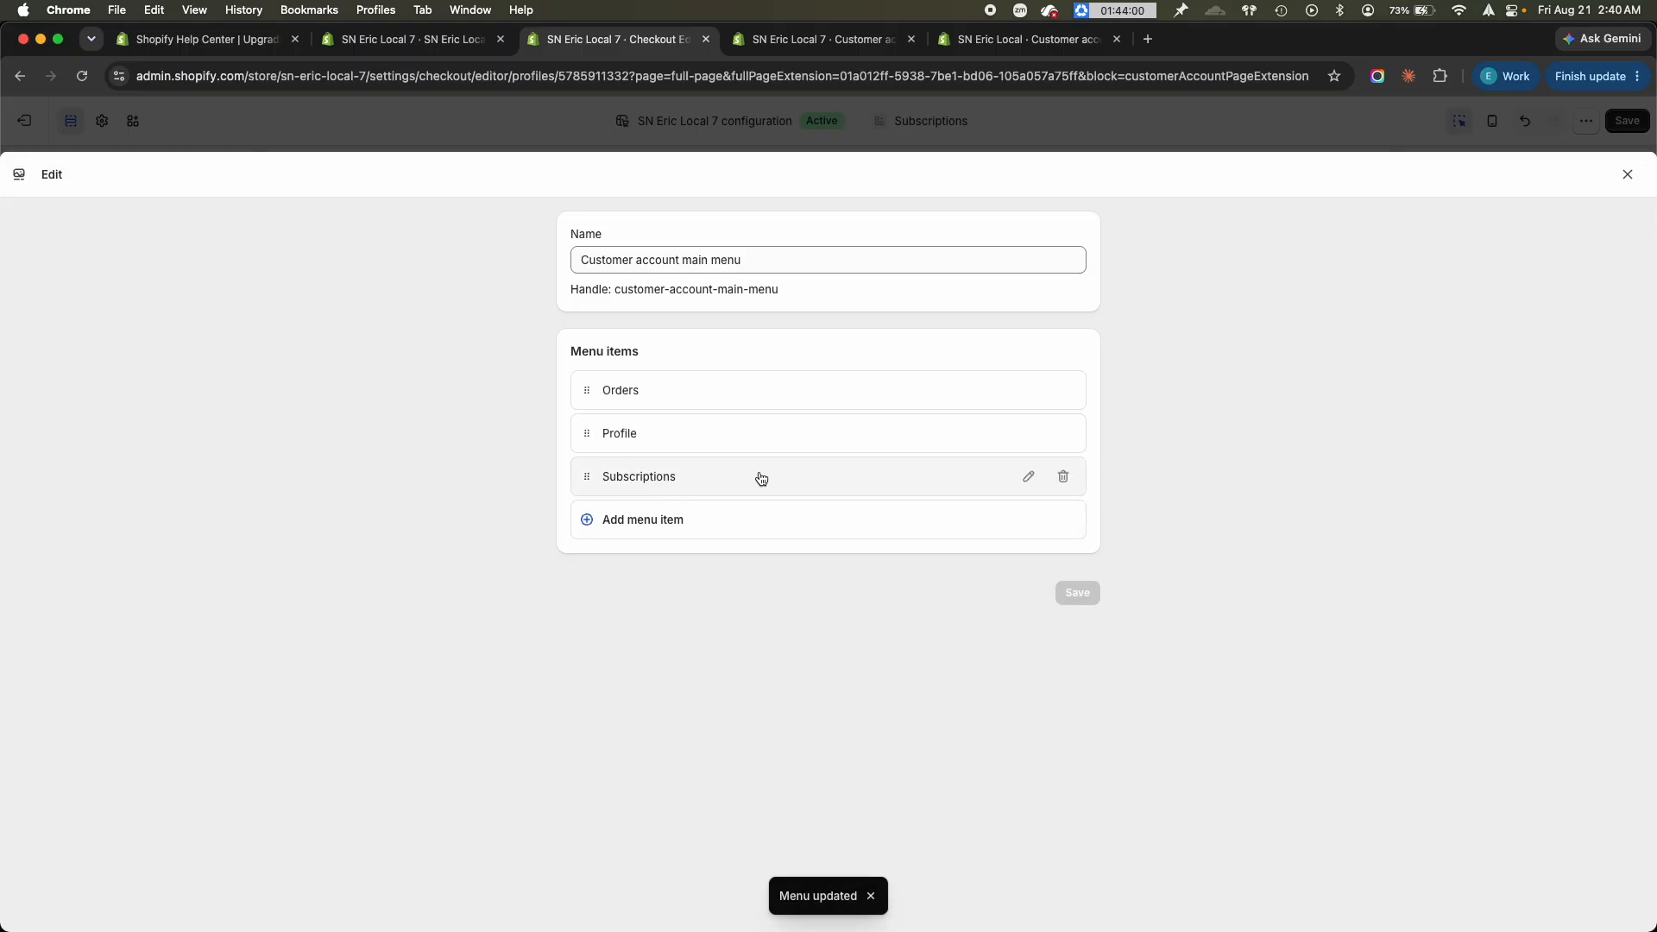
pyautogui.click(1626, 175)
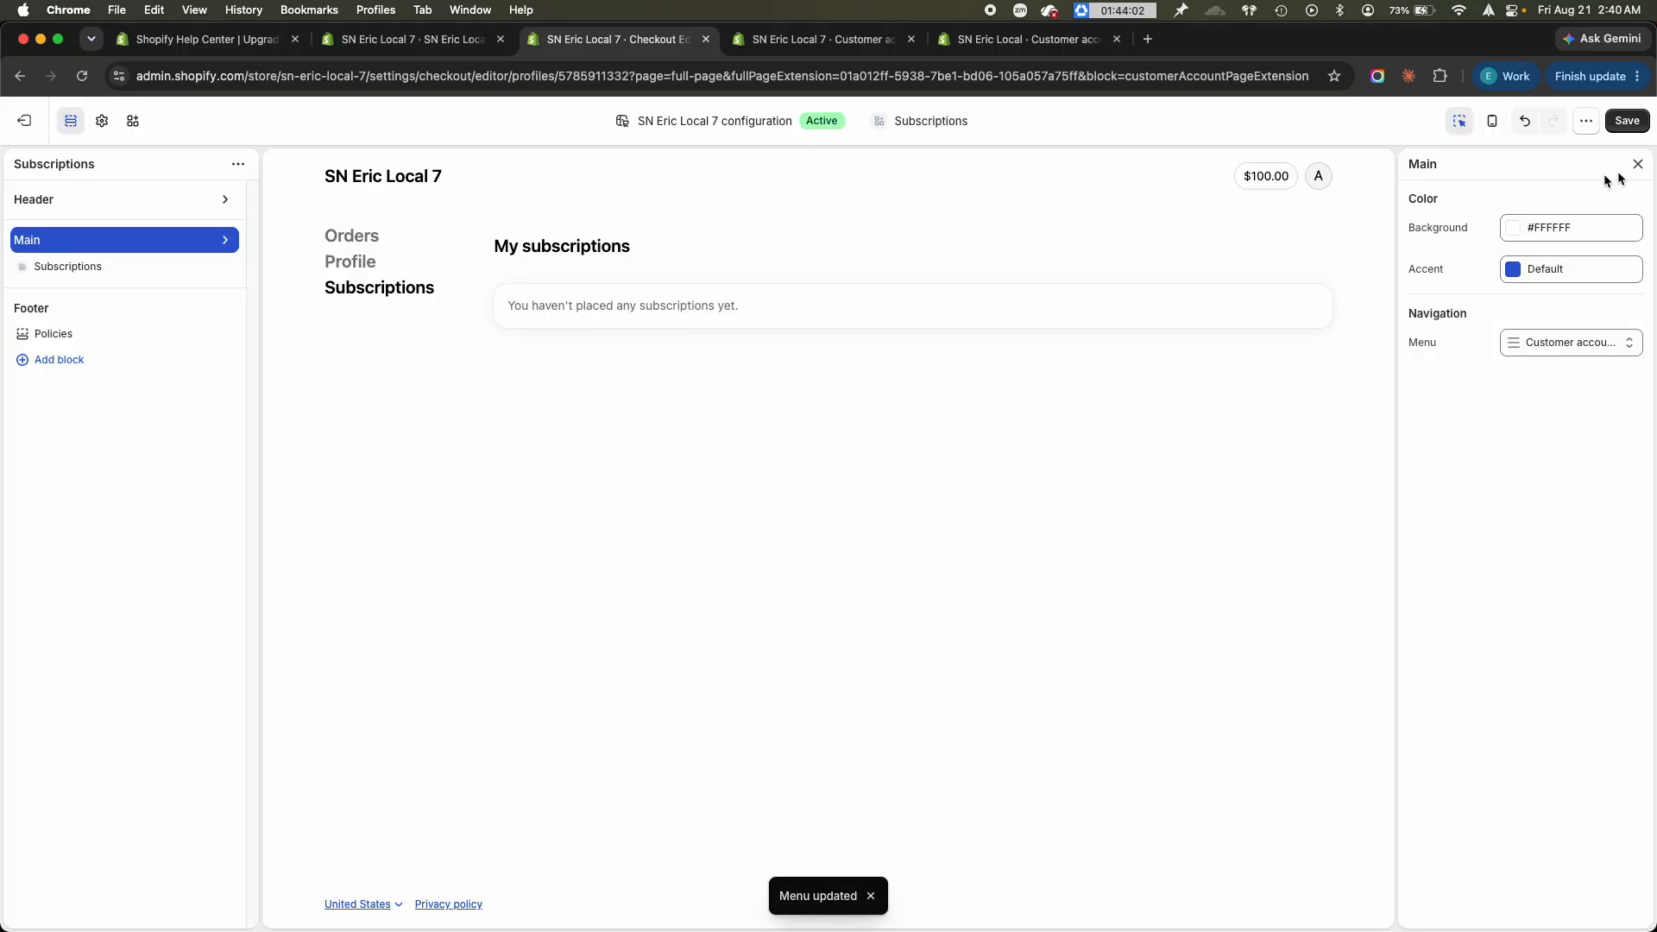
# Save the customer account Subscriptions page changes and close the Checkout Editor tab.
pyautogui.click(360, 299)
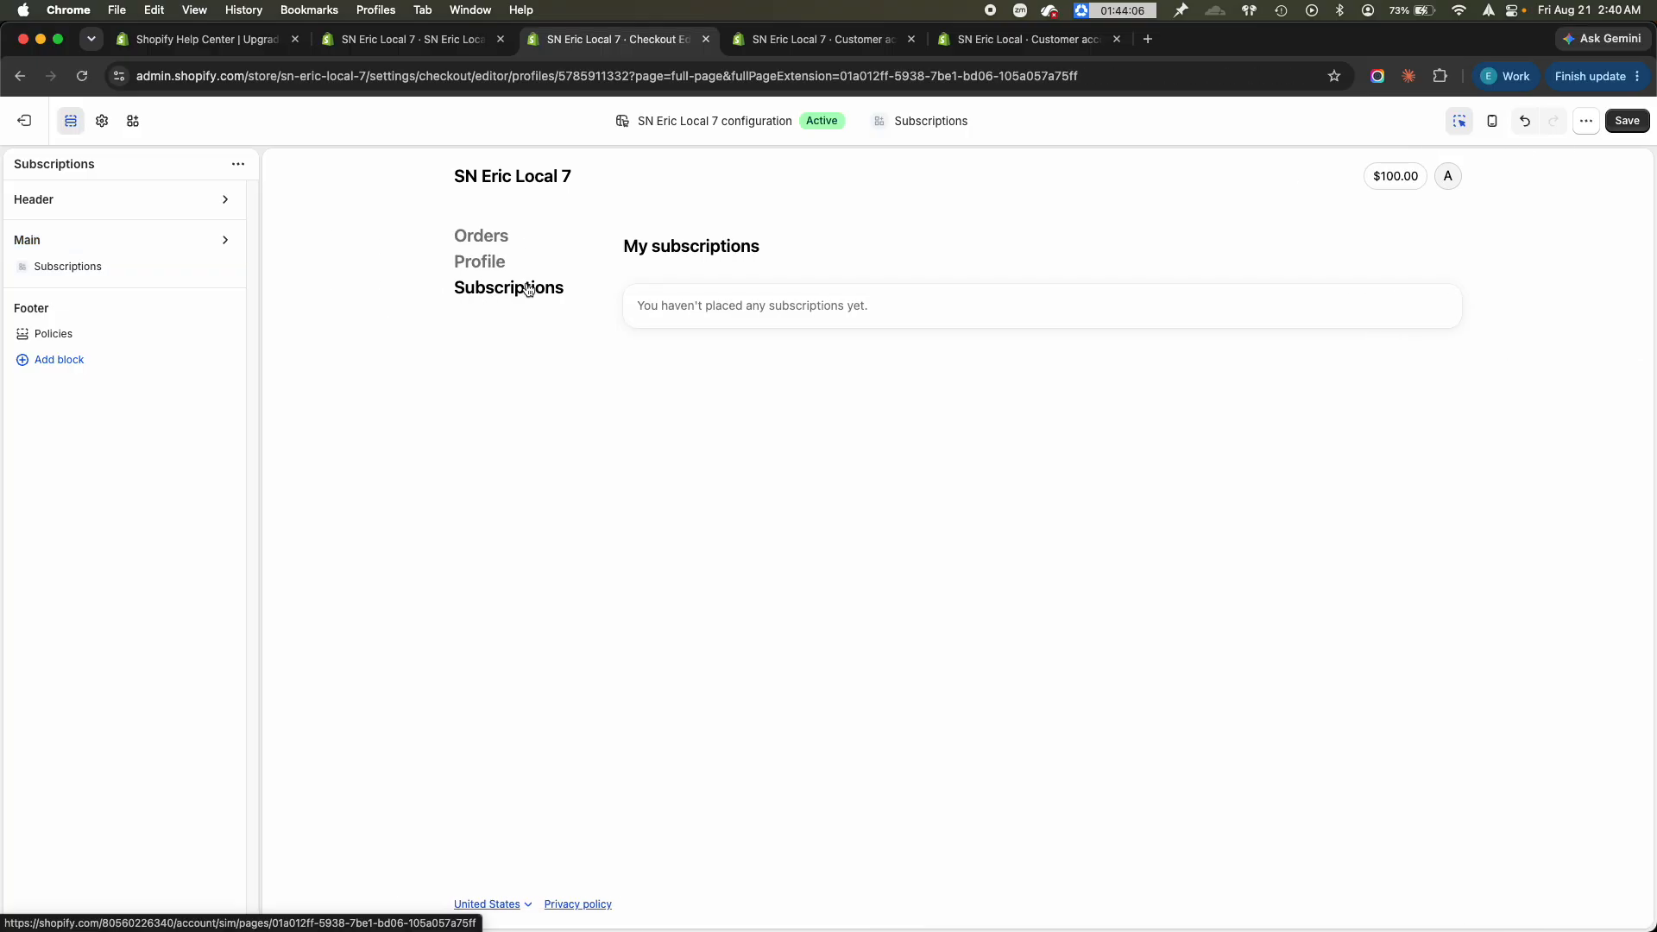
pyautogui.click(1622, 125)
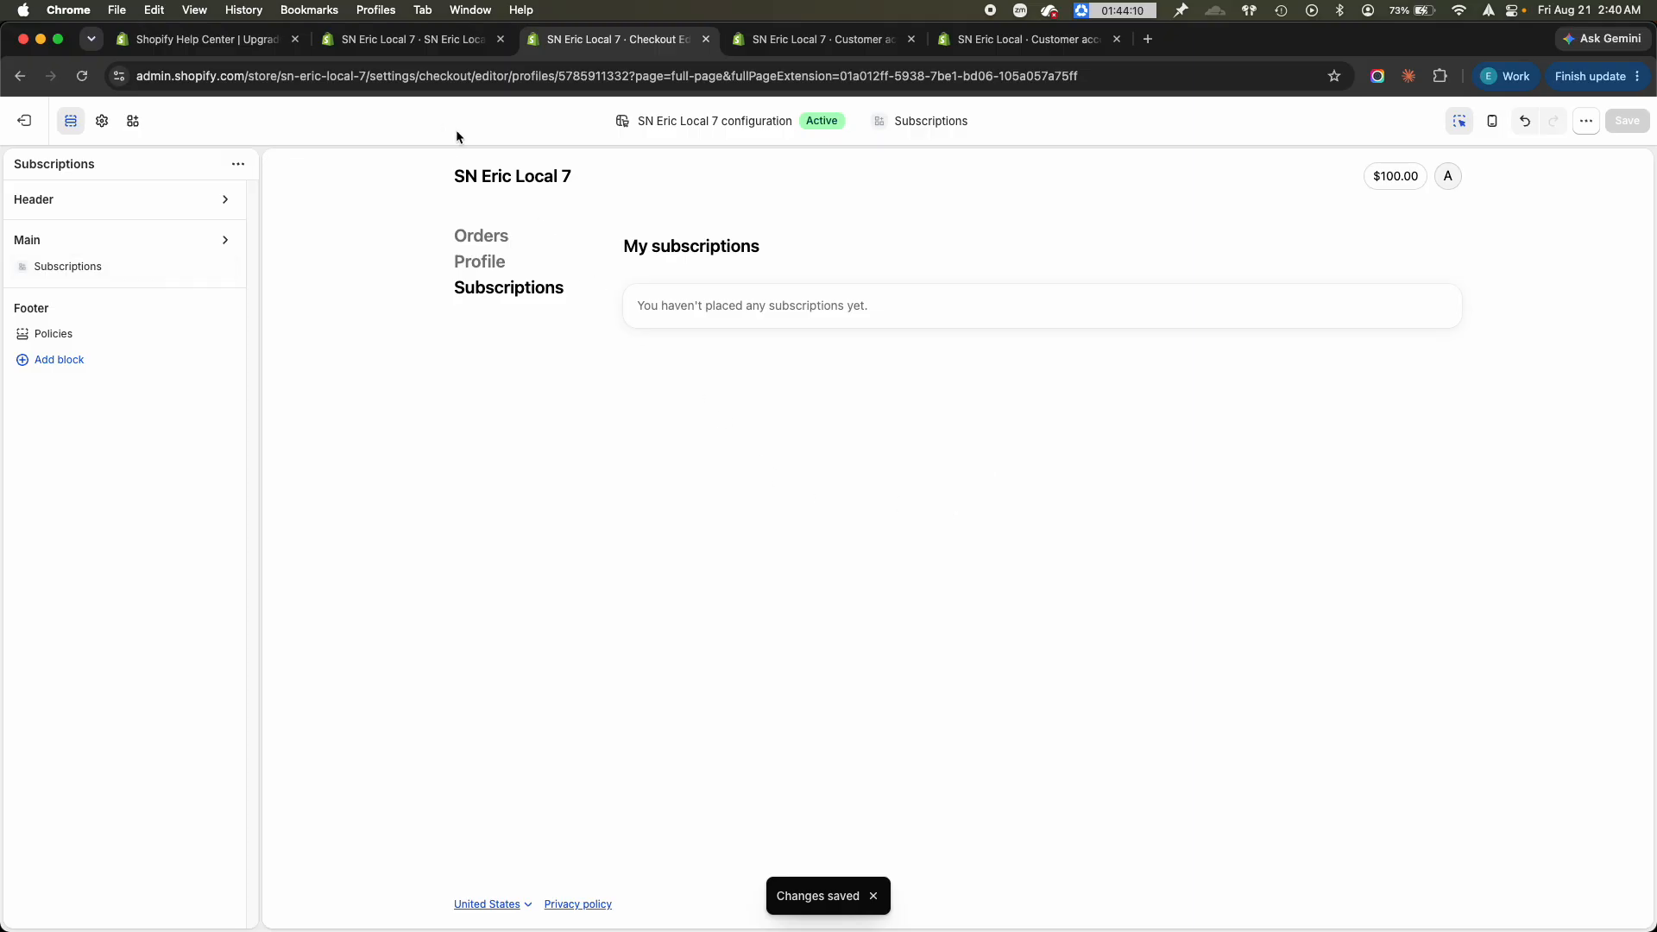
pyautogui.click(706, 39)
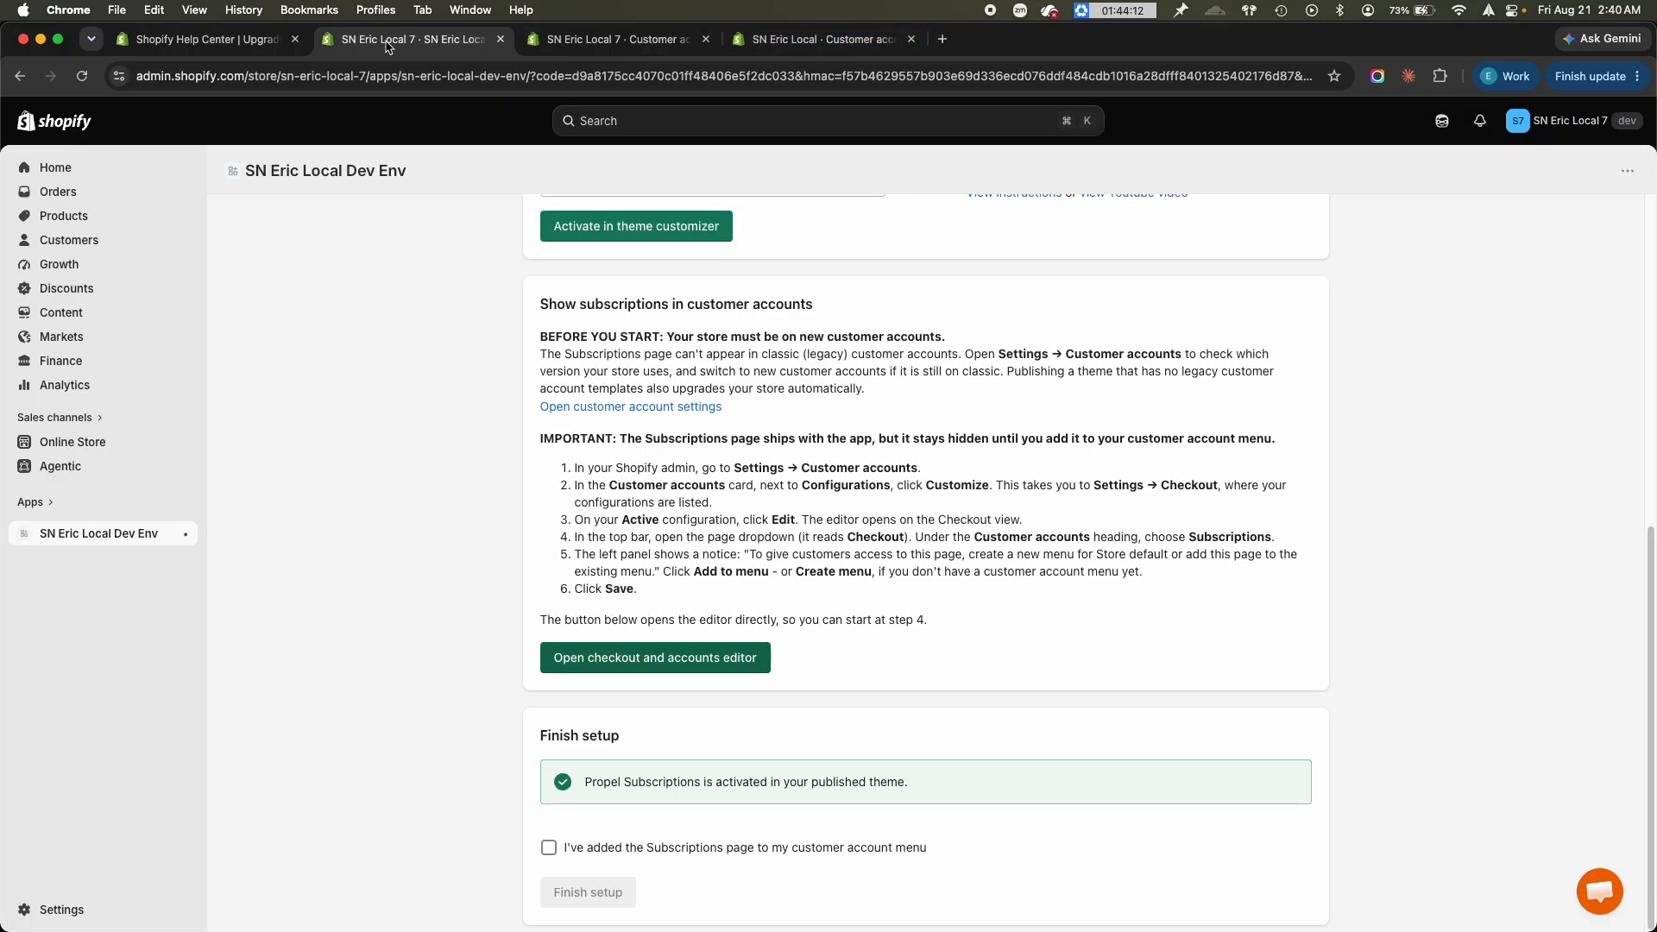
# Confirm the Subscriptions page is in the account menu, finish Propel setup, and view plan groups.
pyautogui.click(549, 848)
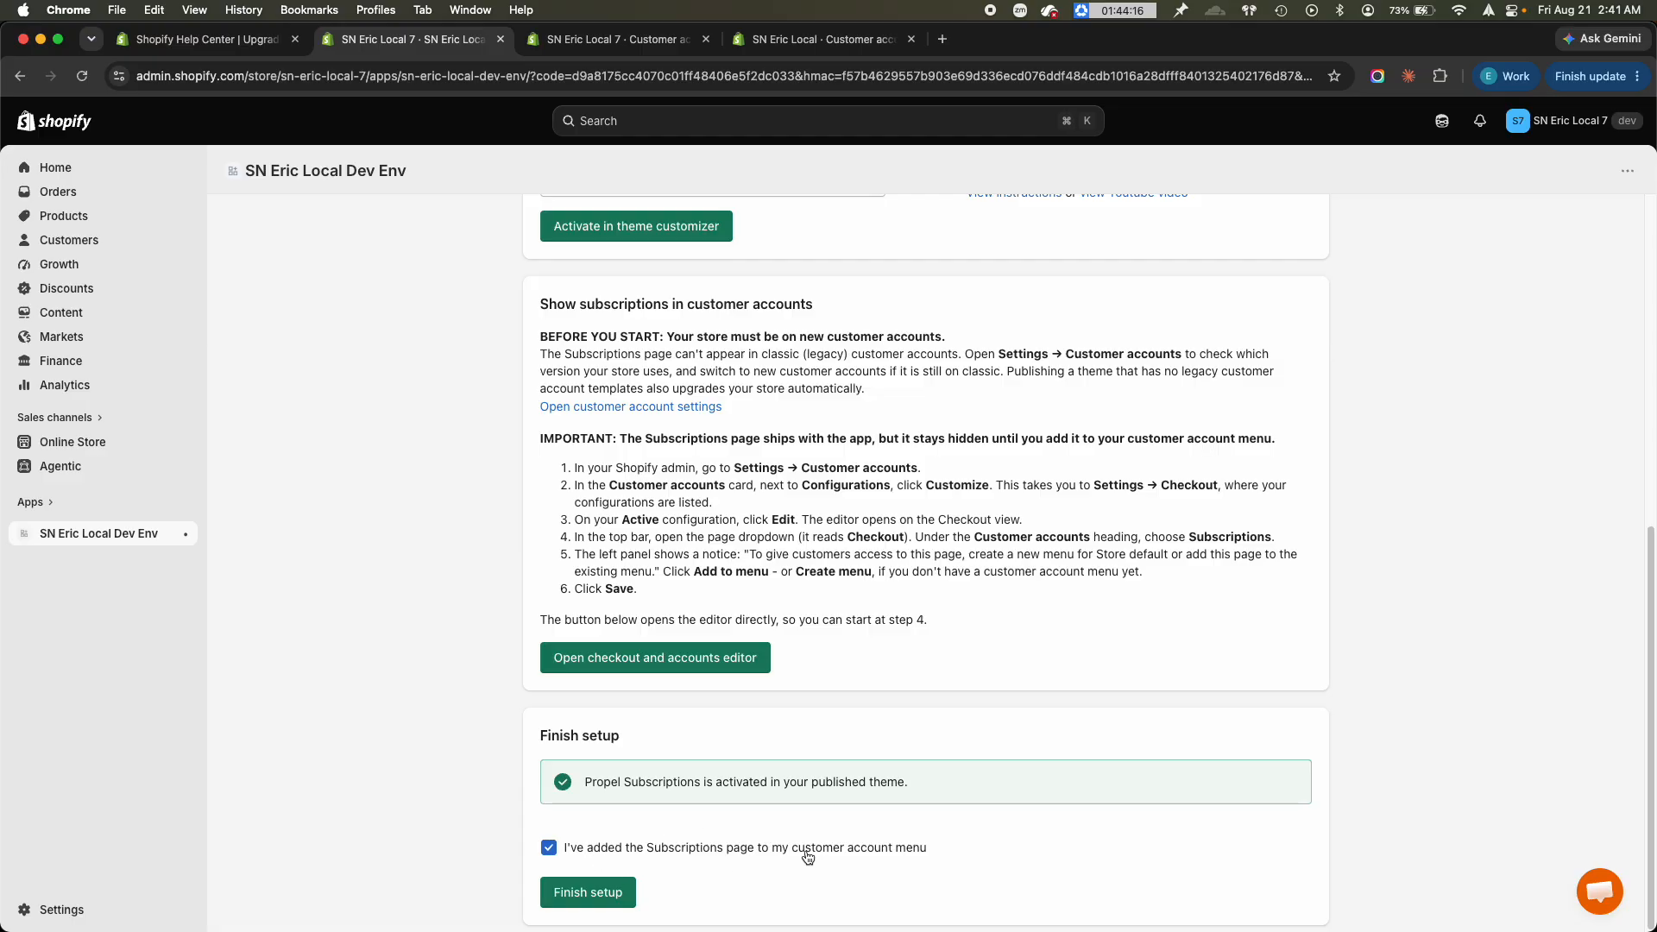
pyautogui.click(570, 894)
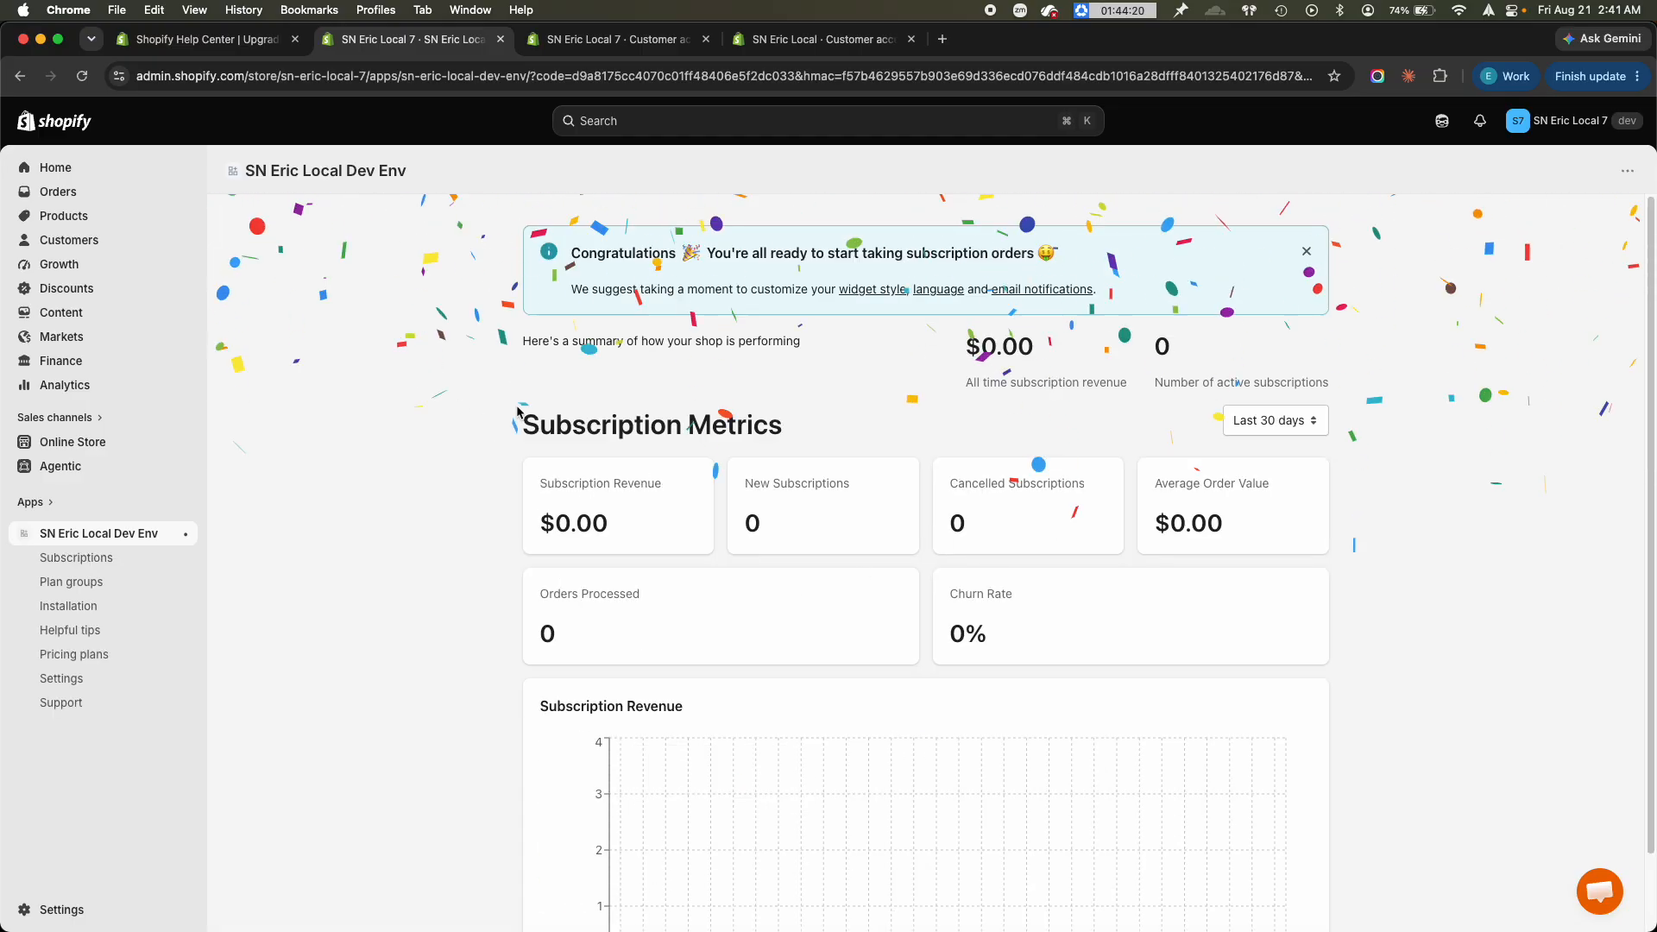
pyautogui.scroll(-2, 467, 511)
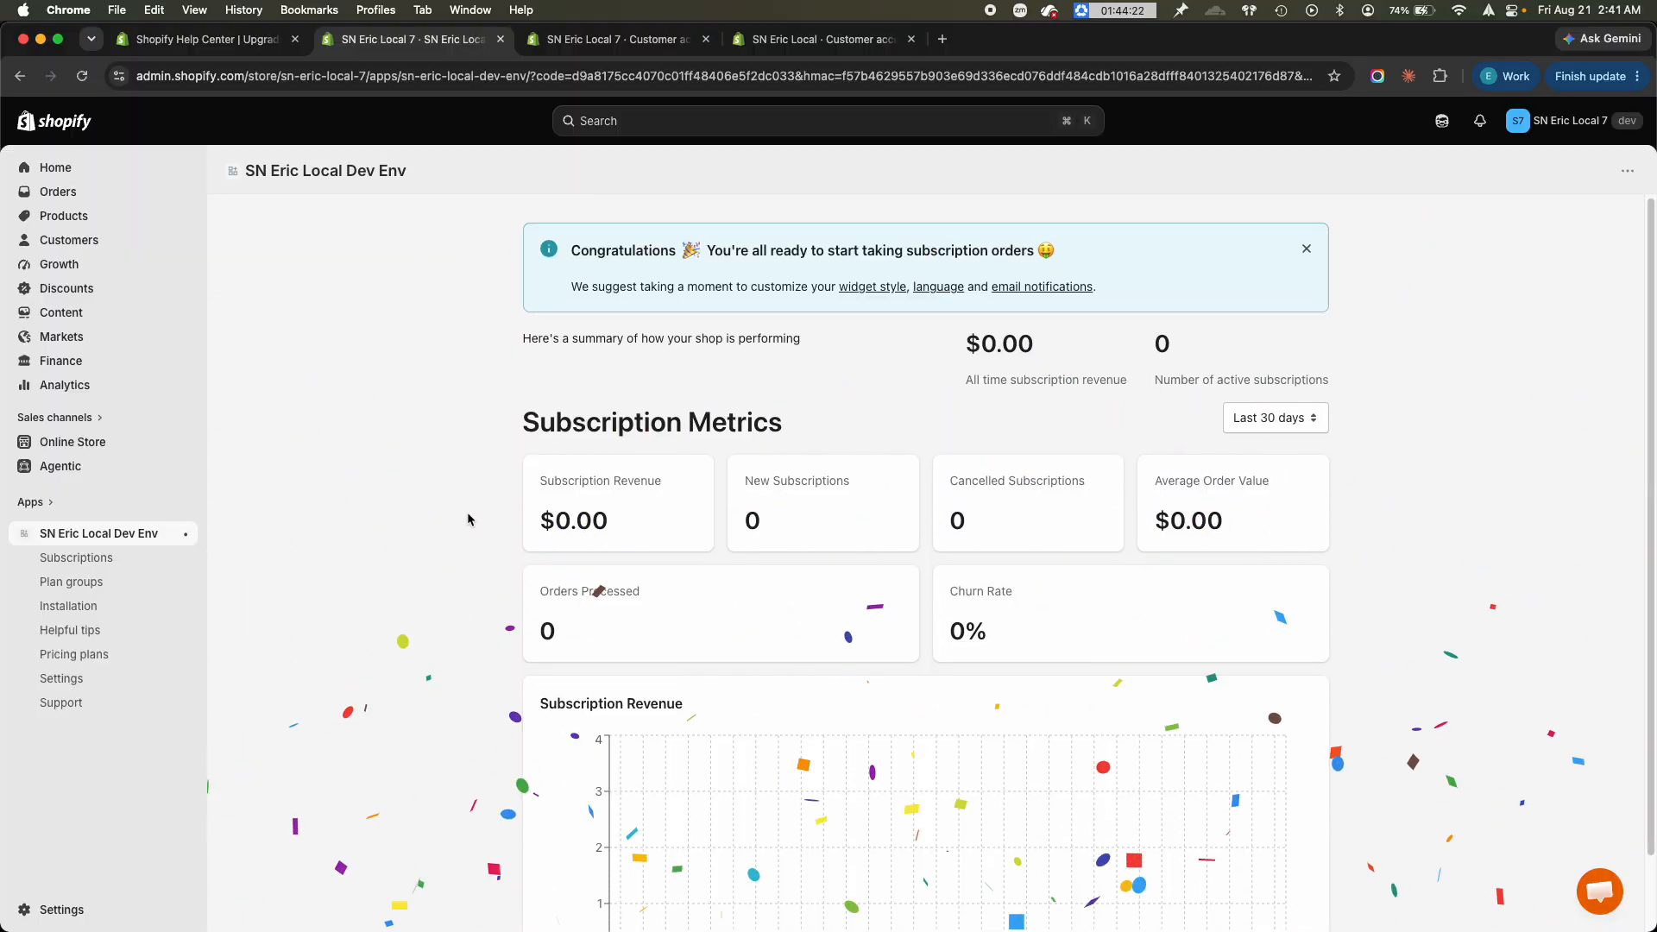
pyautogui.scroll(2, 464, 484)
pyautogui.click(91, 560)
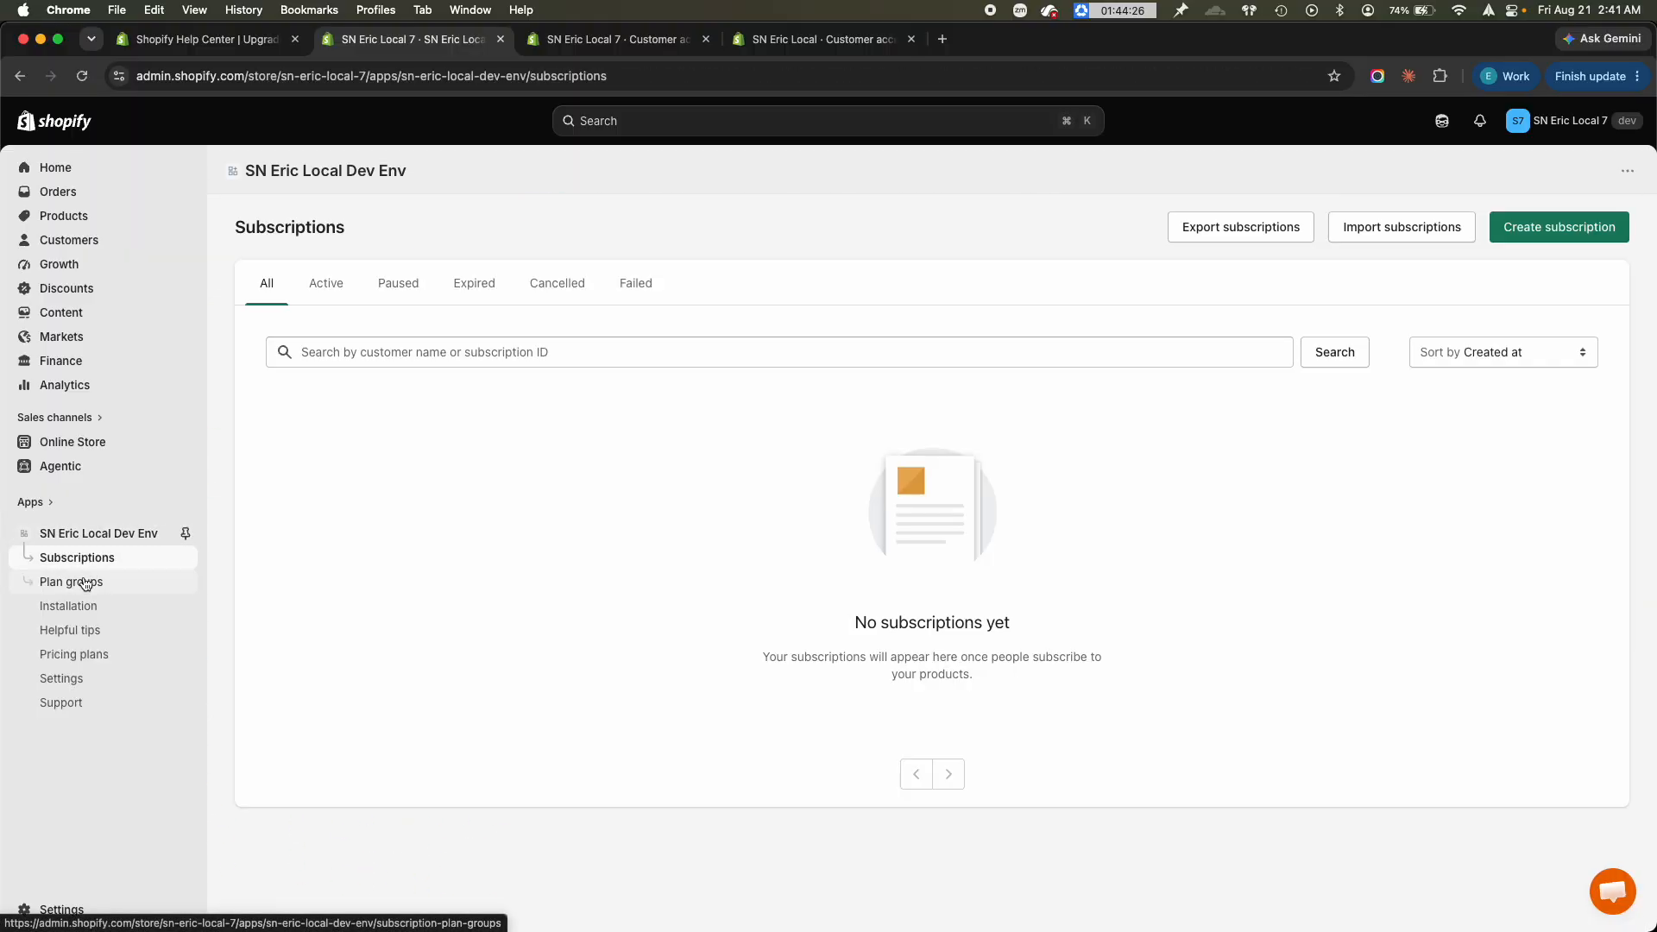
pyautogui.click(85, 582)
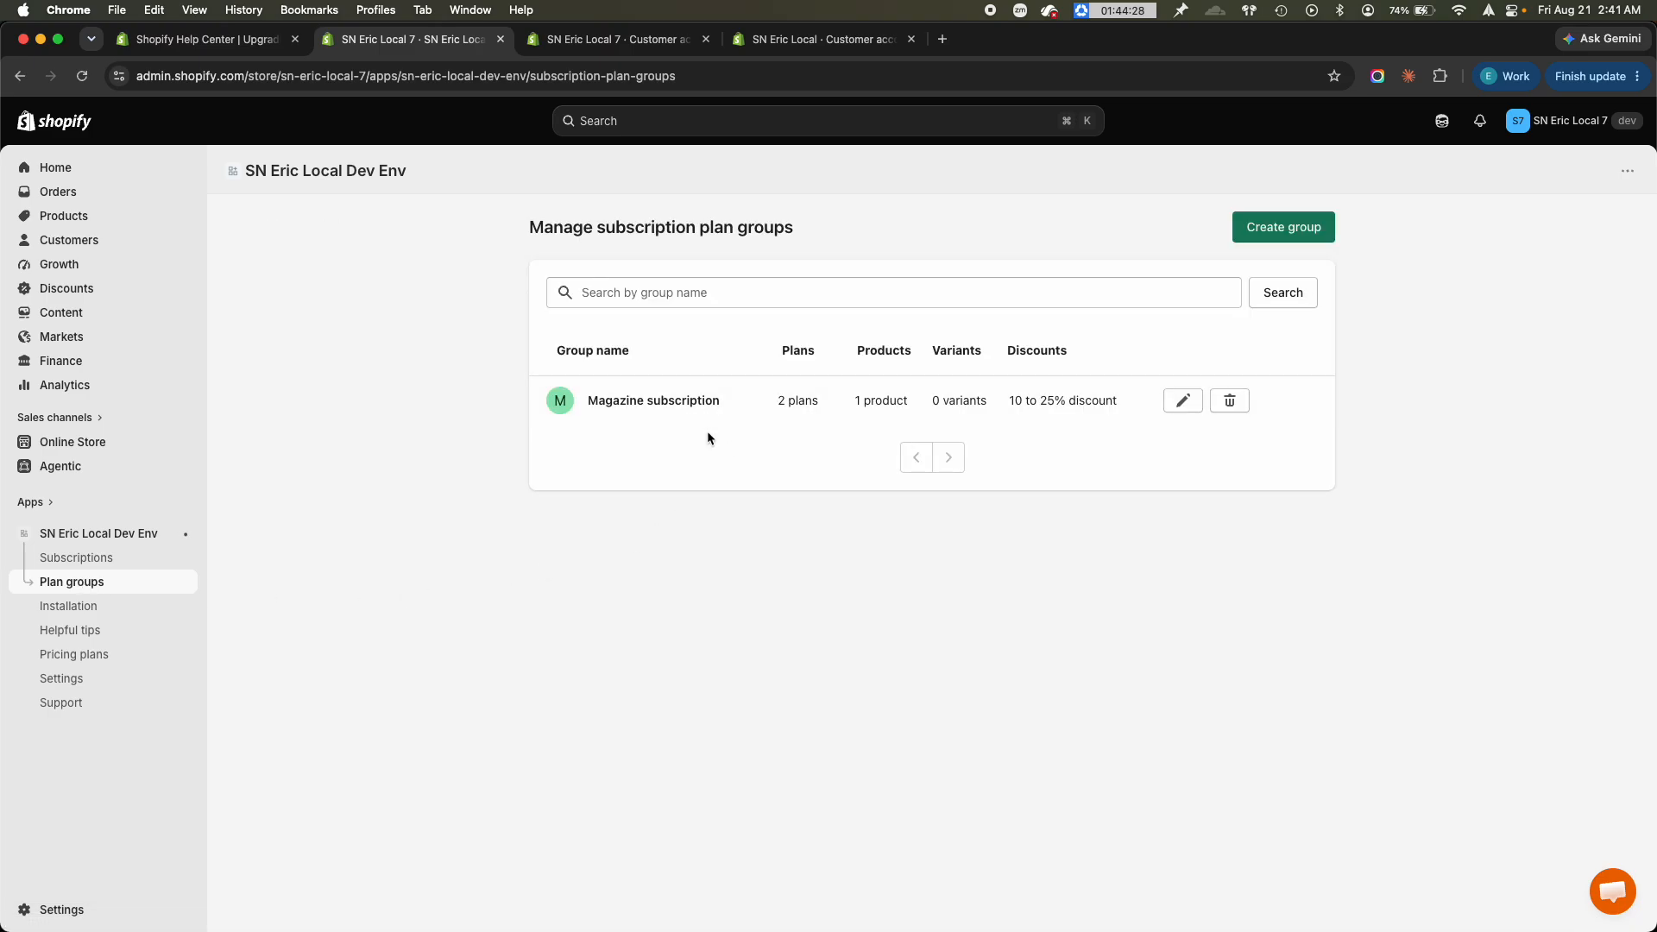
# Browse the app's Installation, Helpful tips, Pricing plans, Settings and Support pages.
pyautogui.click(97, 606)
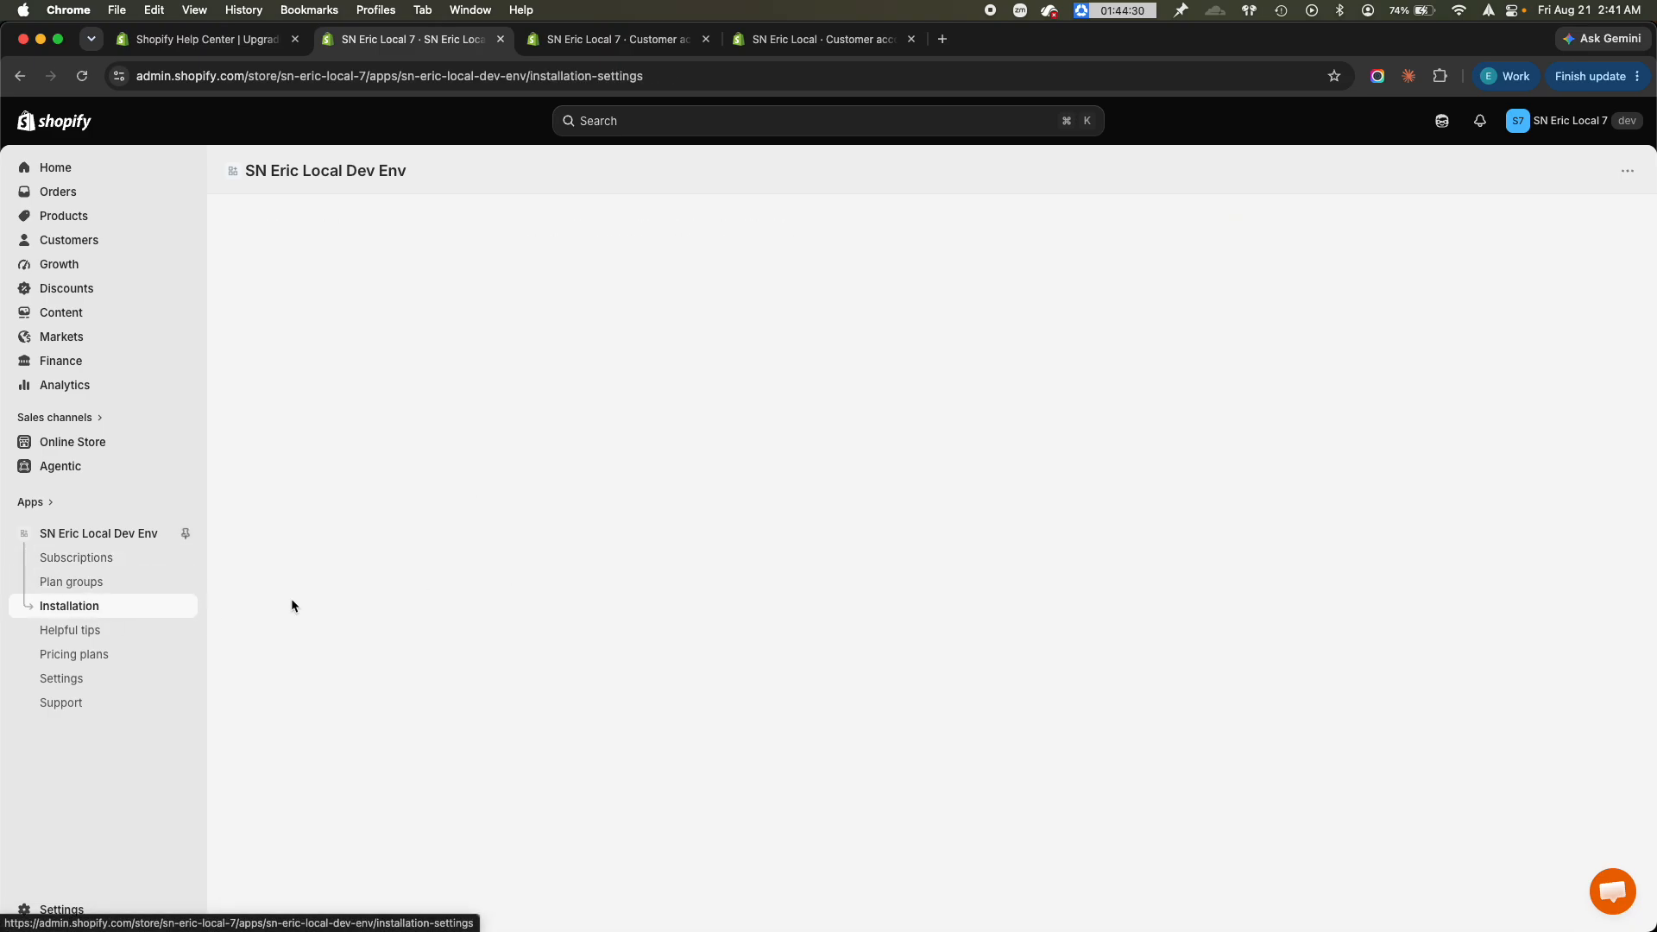
pyautogui.scroll(-2, 452, 391)
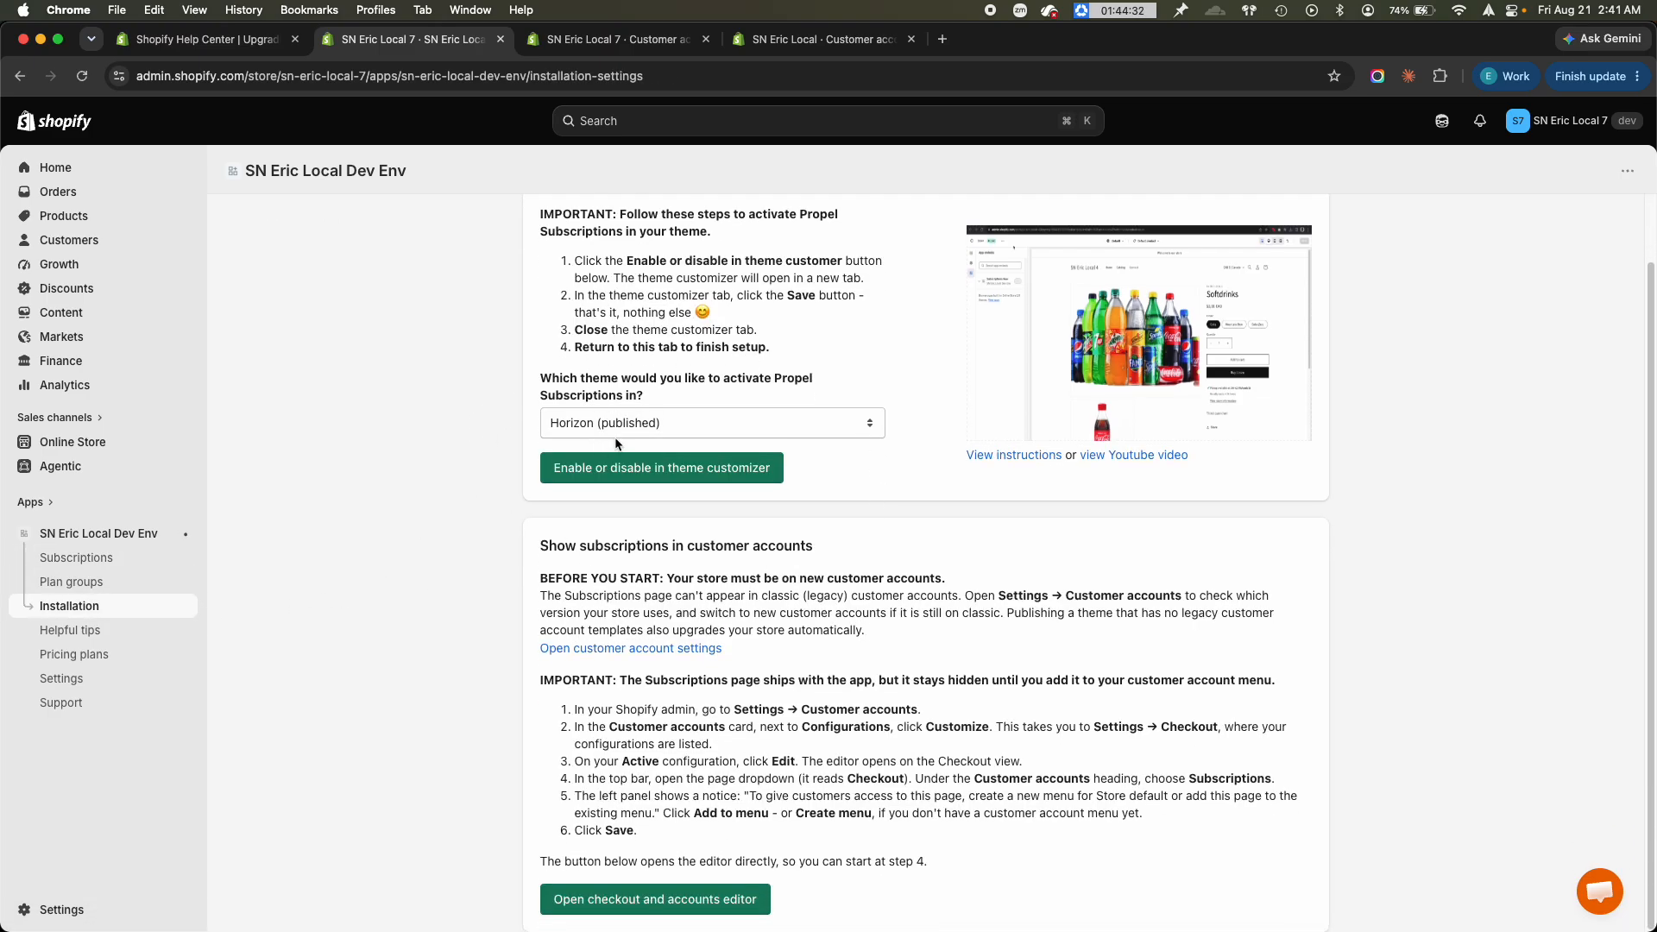
pyautogui.click(74, 630)
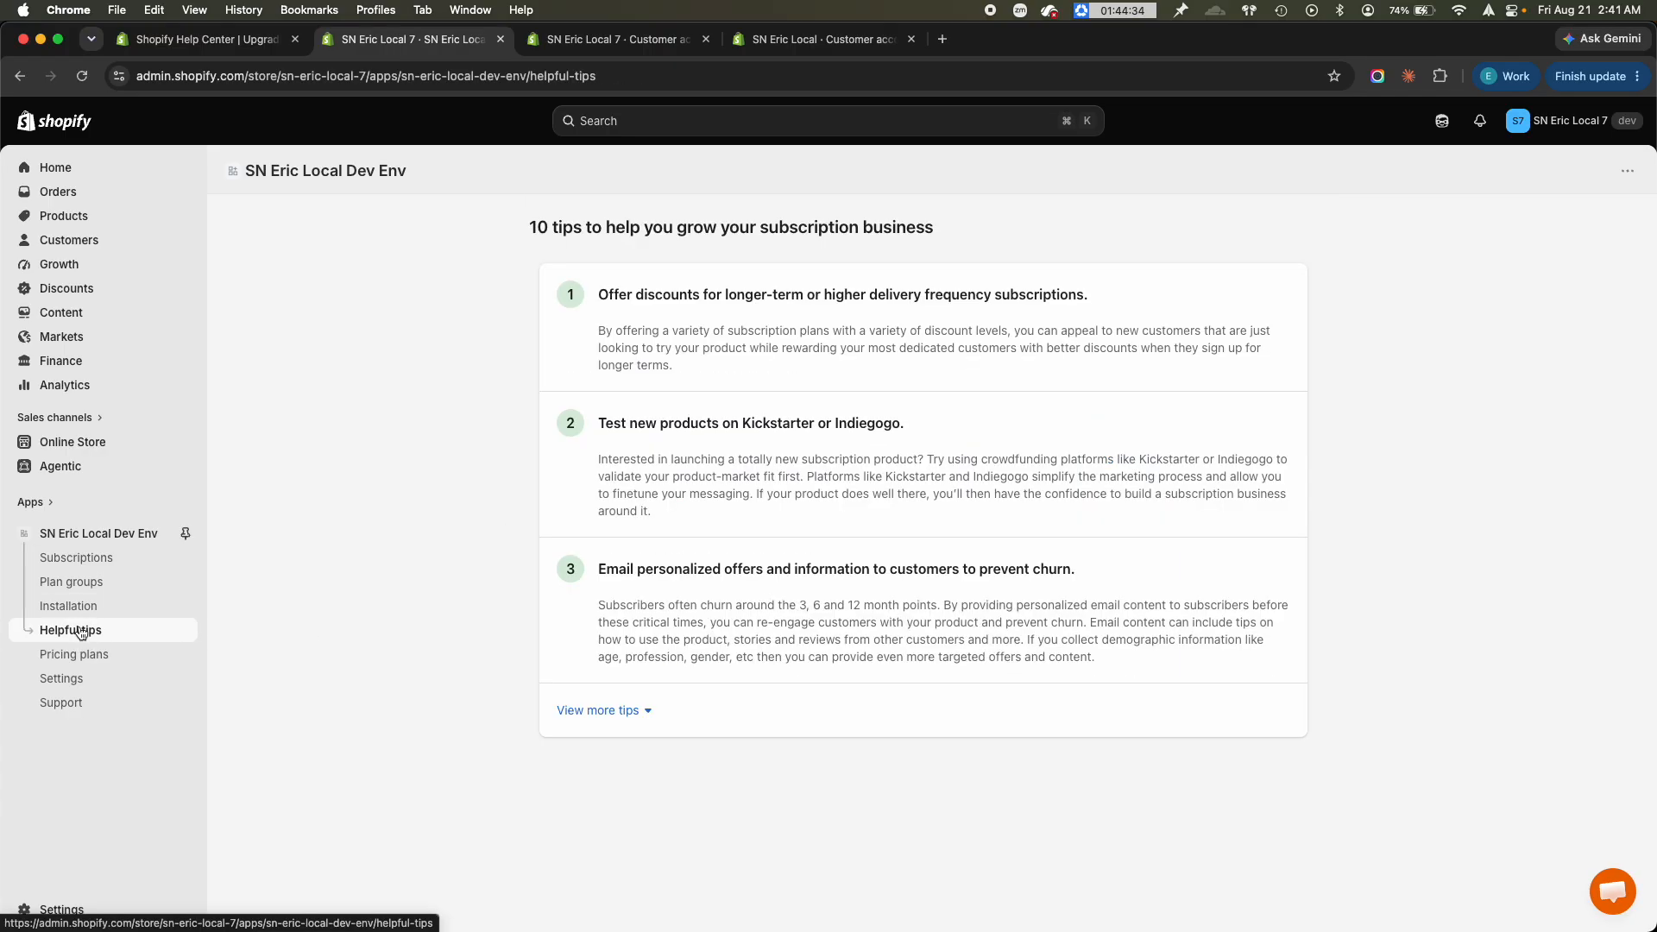
pyautogui.click(82, 656)
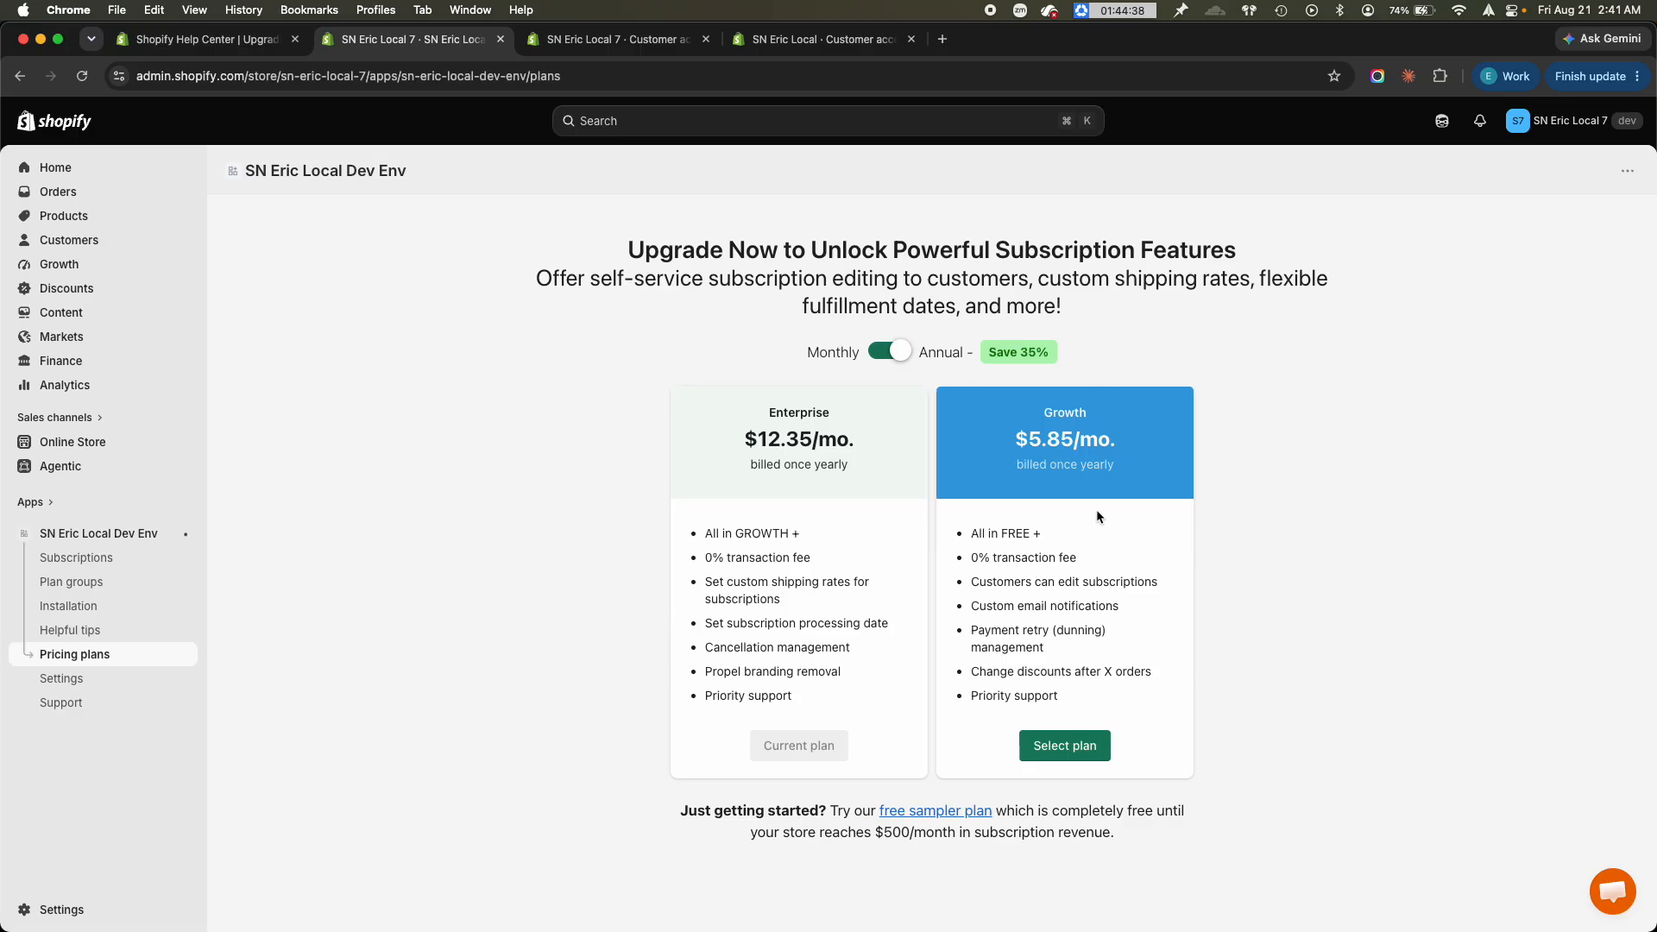
pyautogui.click(74, 679)
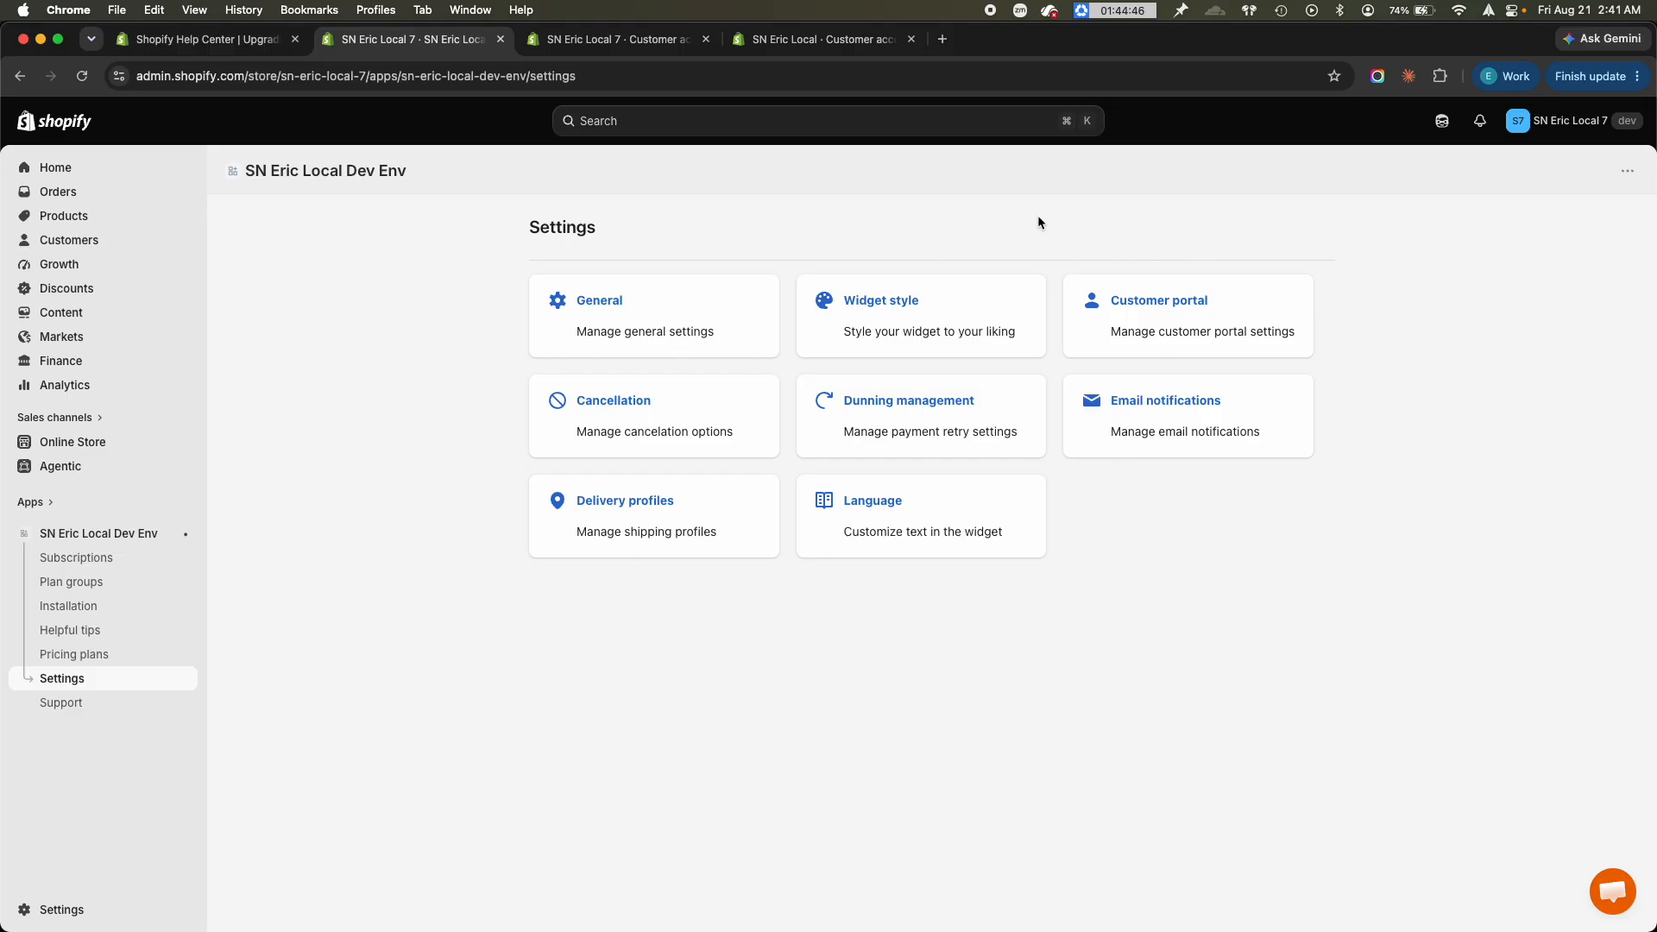
pyautogui.click(103, 709)
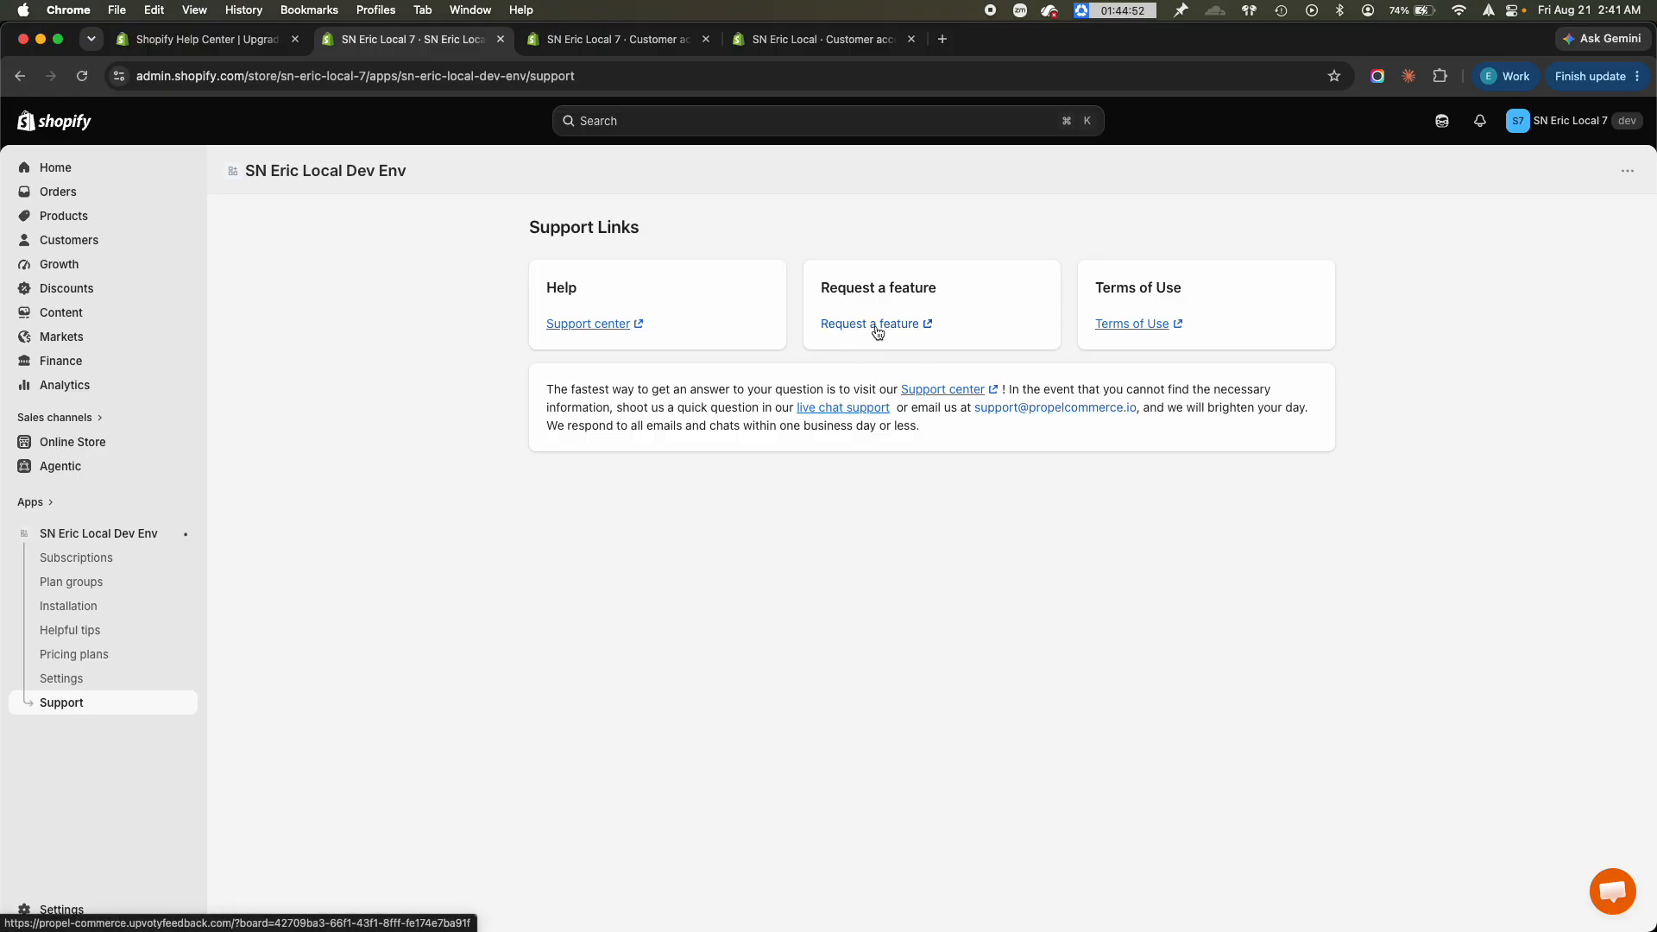
# Open the Support center docs, skim the Propel Subscriptions page, then return to the admin tab.
pyautogui.click(596, 328)
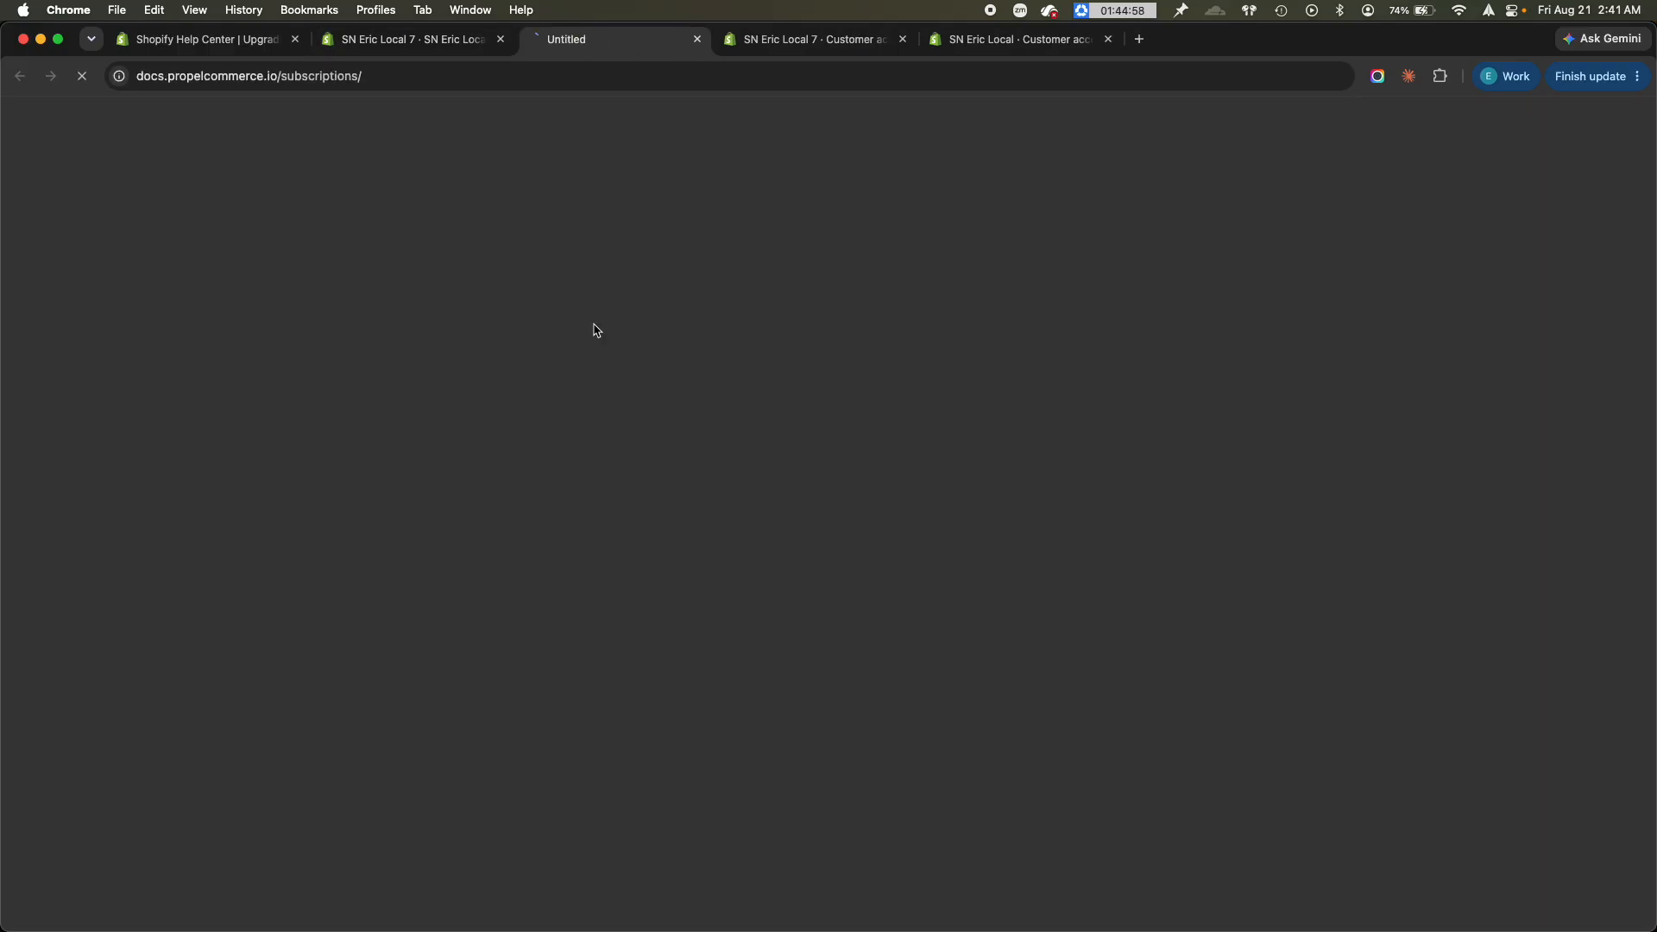
pyautogui.scroll(-6, 396, 399)
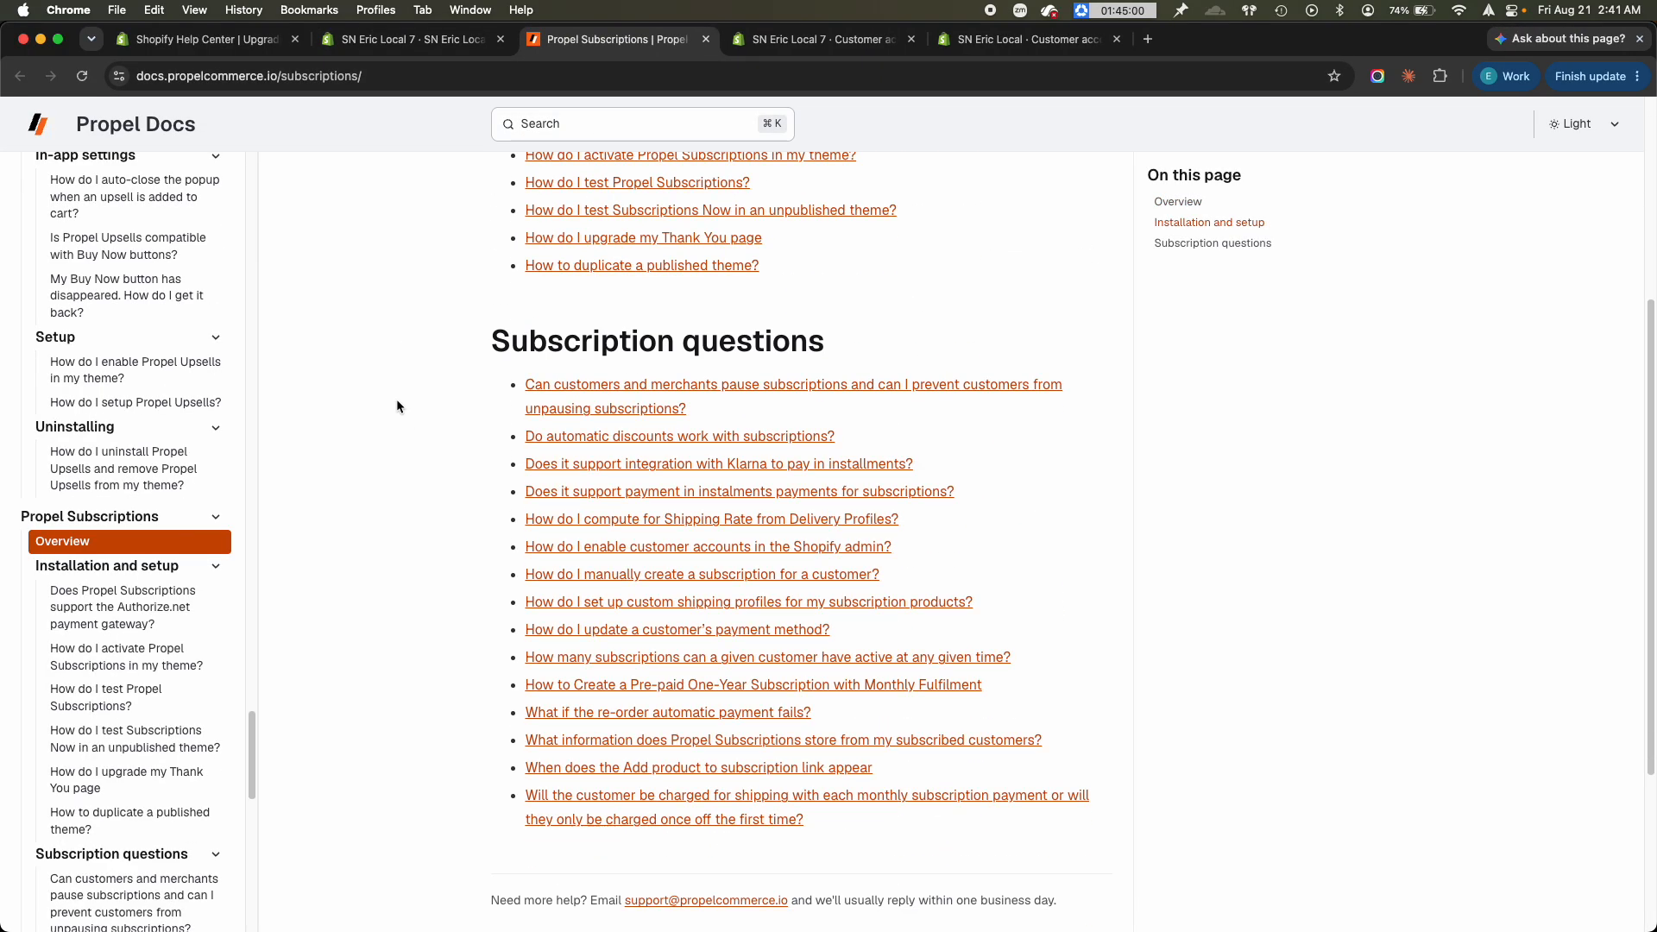
pyautogui.scroll(6, 396, 399)
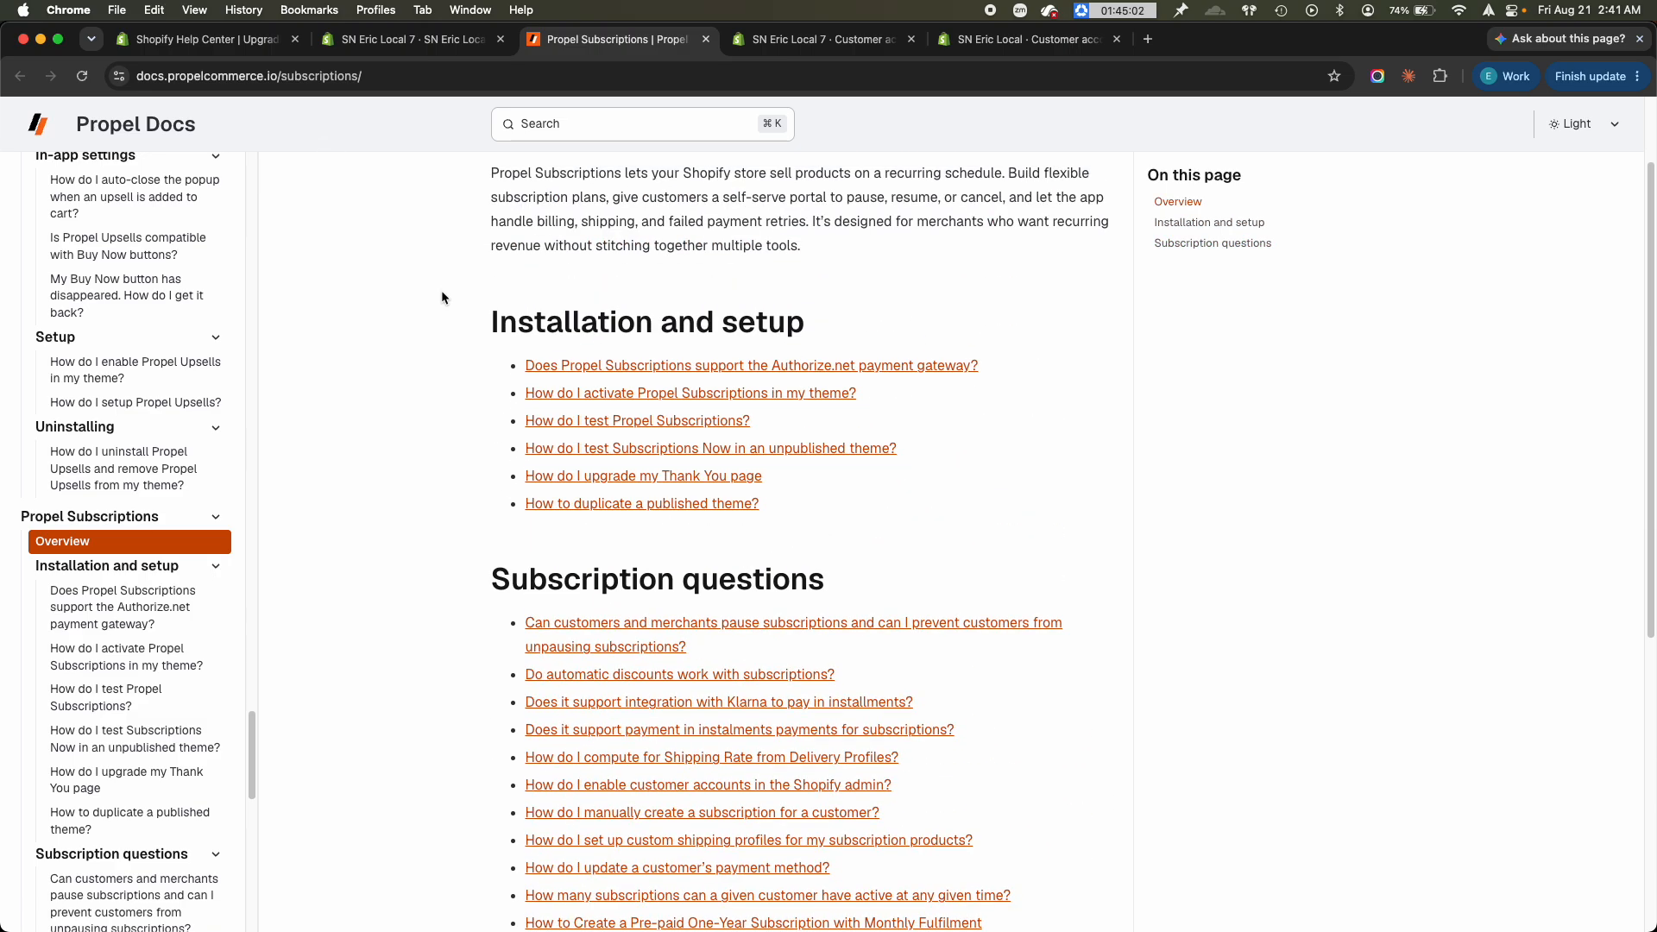
pyautogui.scroll(-1, 408, 289)
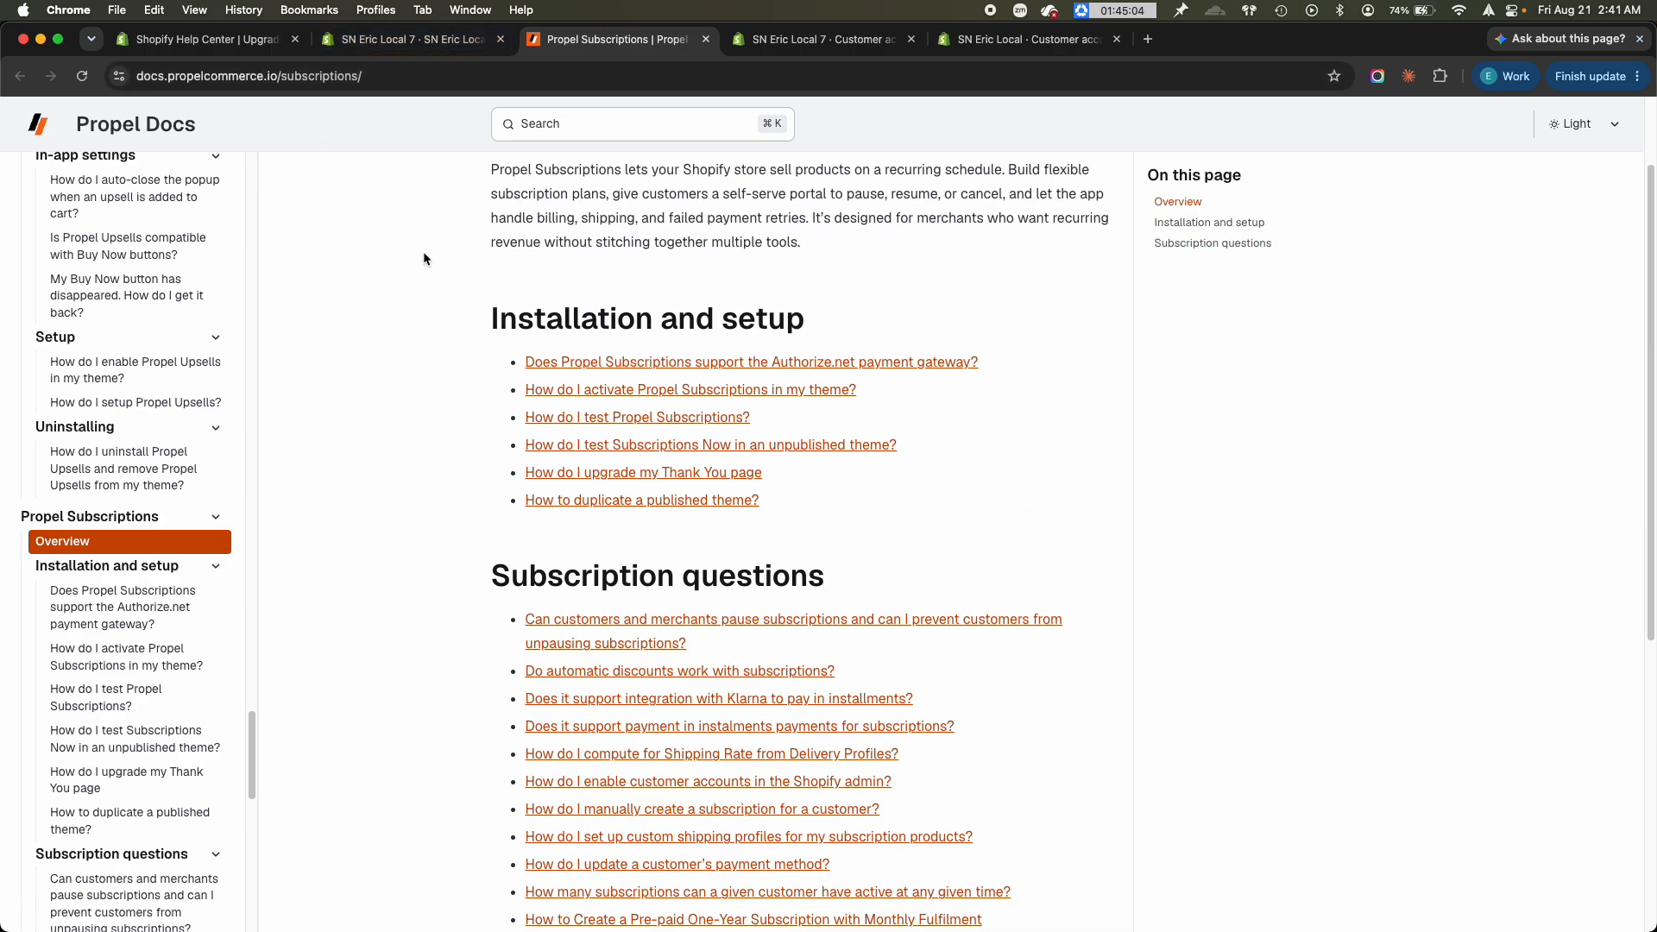
pyautogui.scroll(1, 423, 257)
pyautogui.click(421, 38)
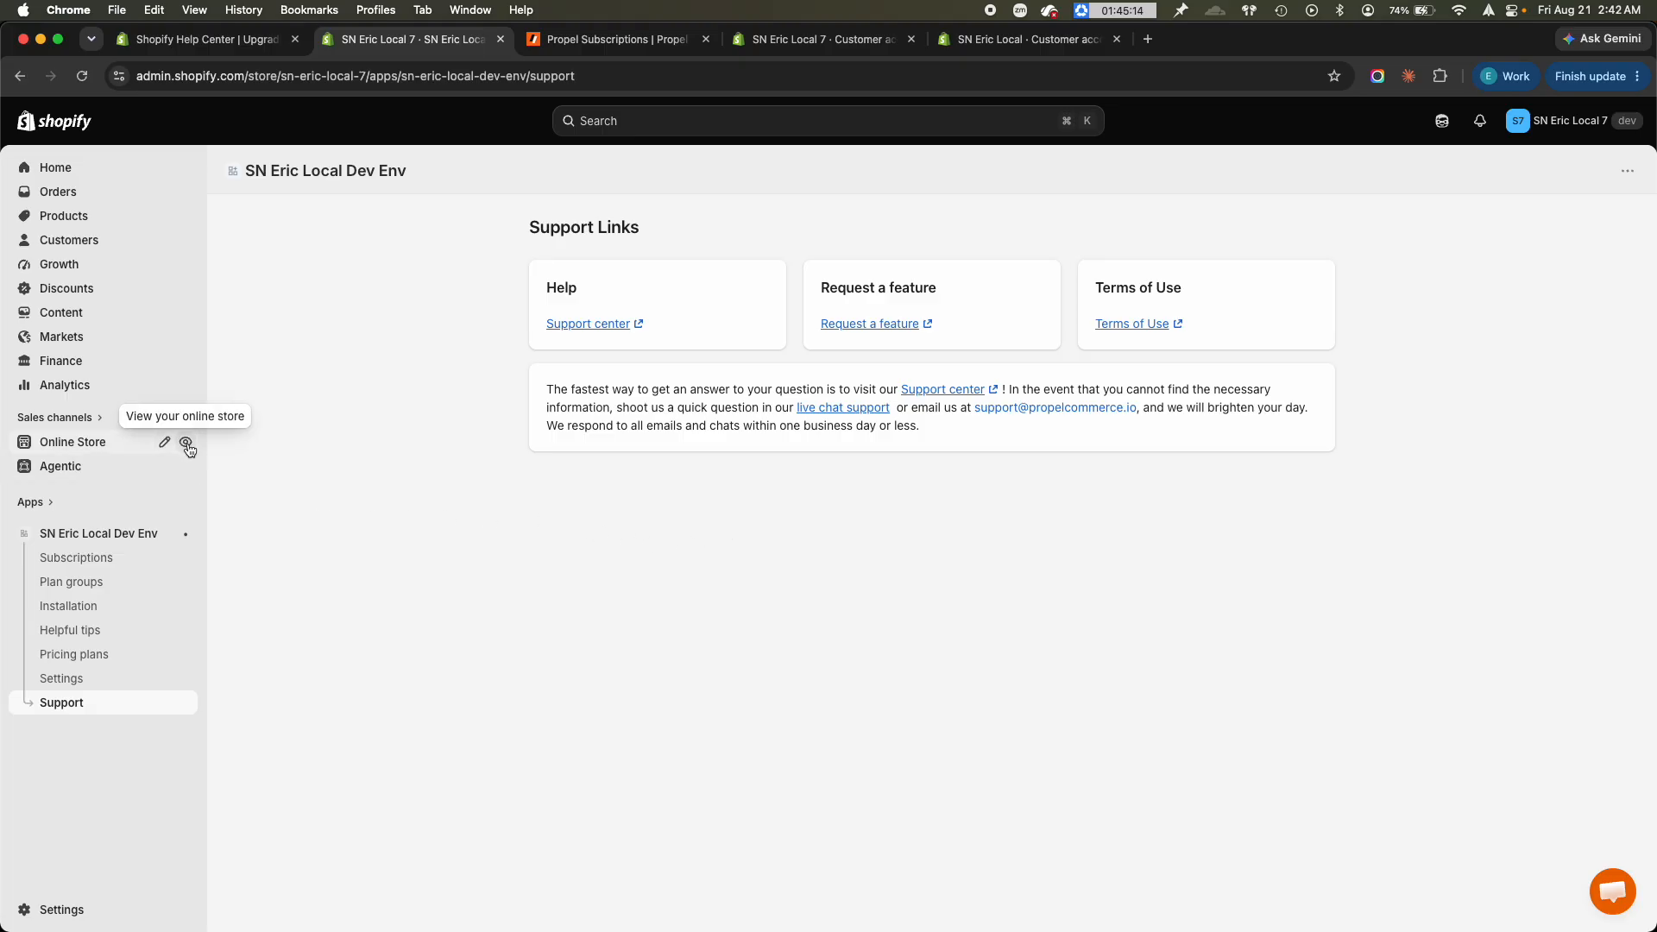
# Open the live online store and go to the Magazine product page.
pyautogui.click(187, 444)
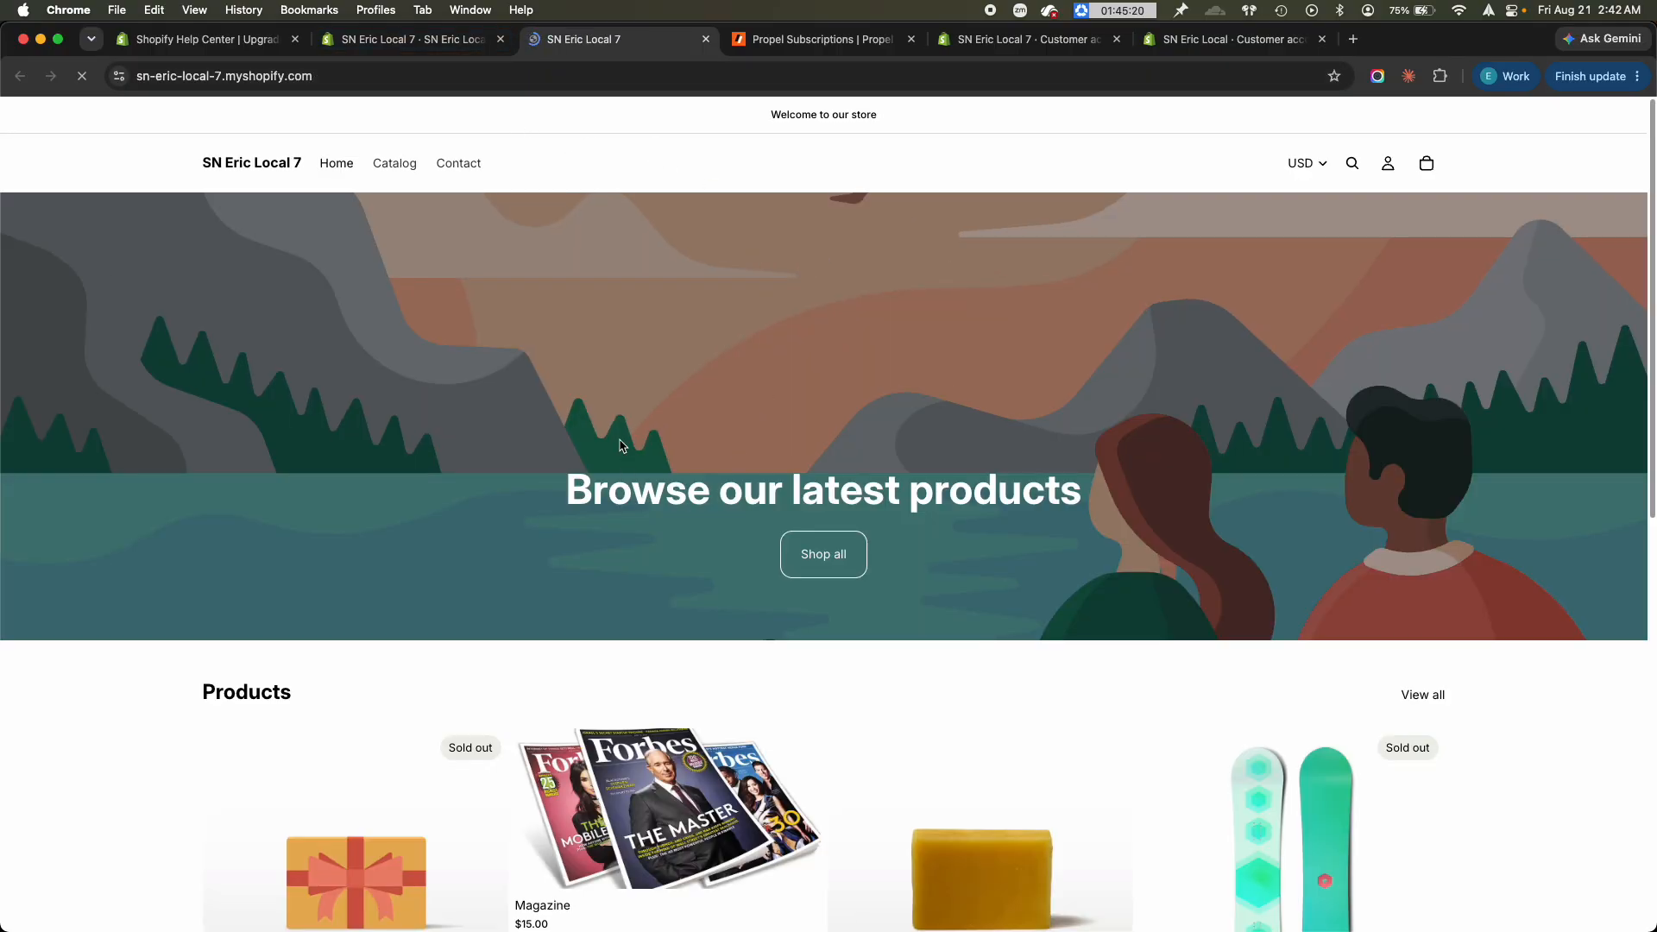
pyautogui.scroll(-3, 638, 483)
pyautogui.click(592, 610)
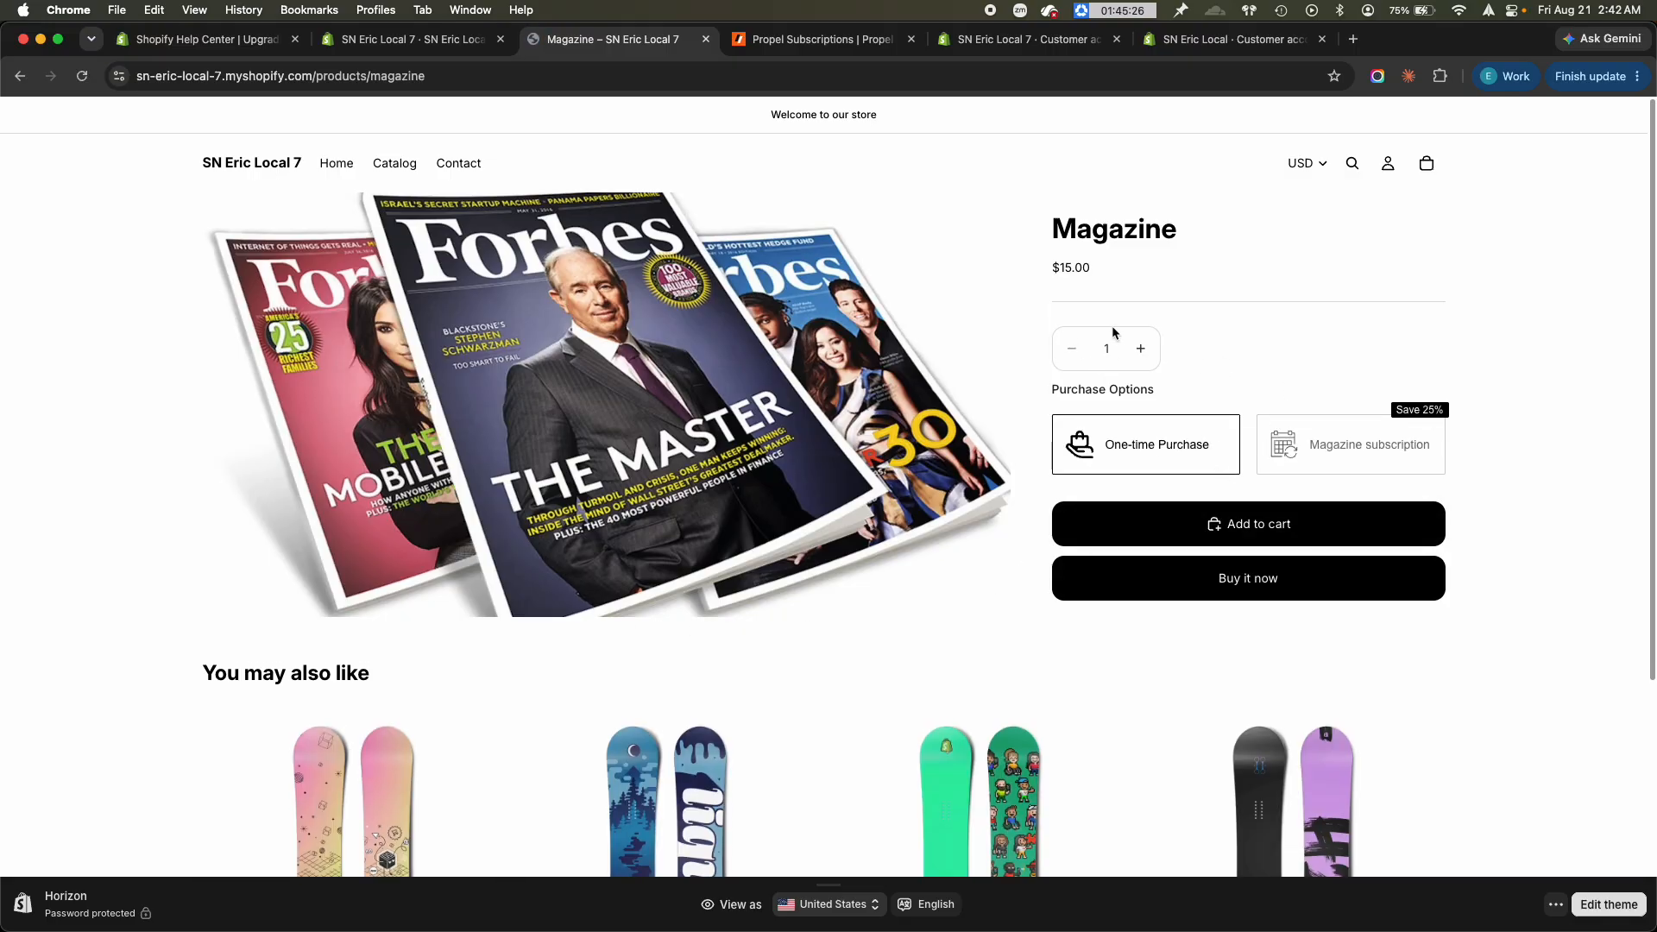
pyautogui.scroll(-1, 1208, 388)
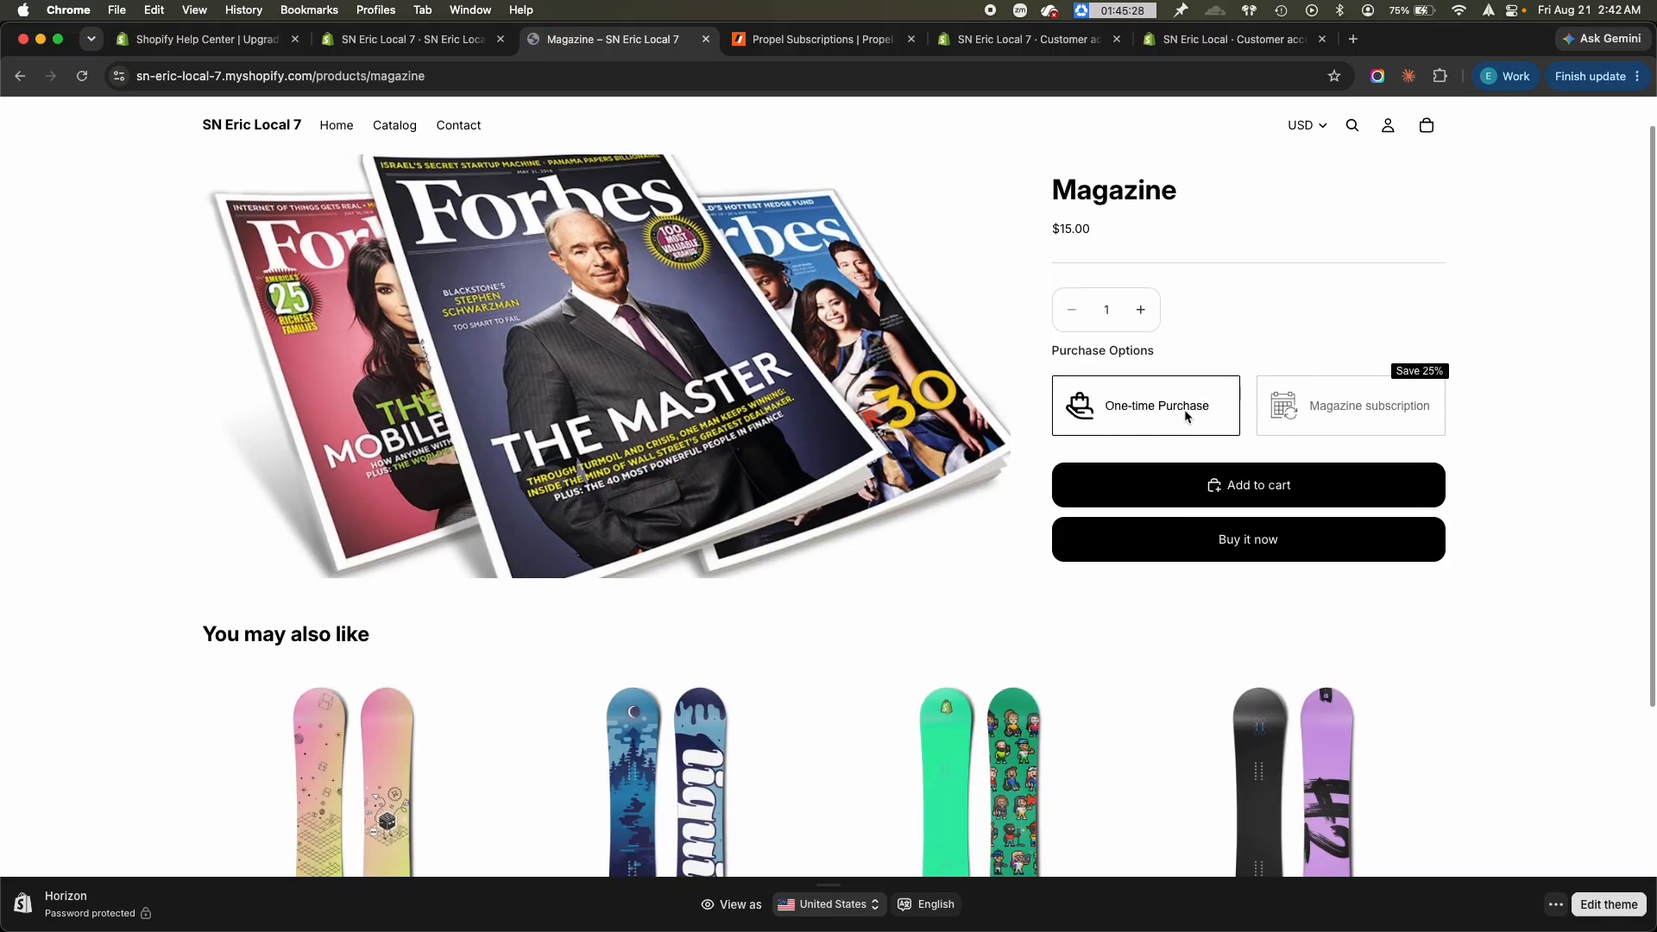
# Add the Magazine to the cart as a subscription delivered every month.
pyautogui.click(1351, 409)
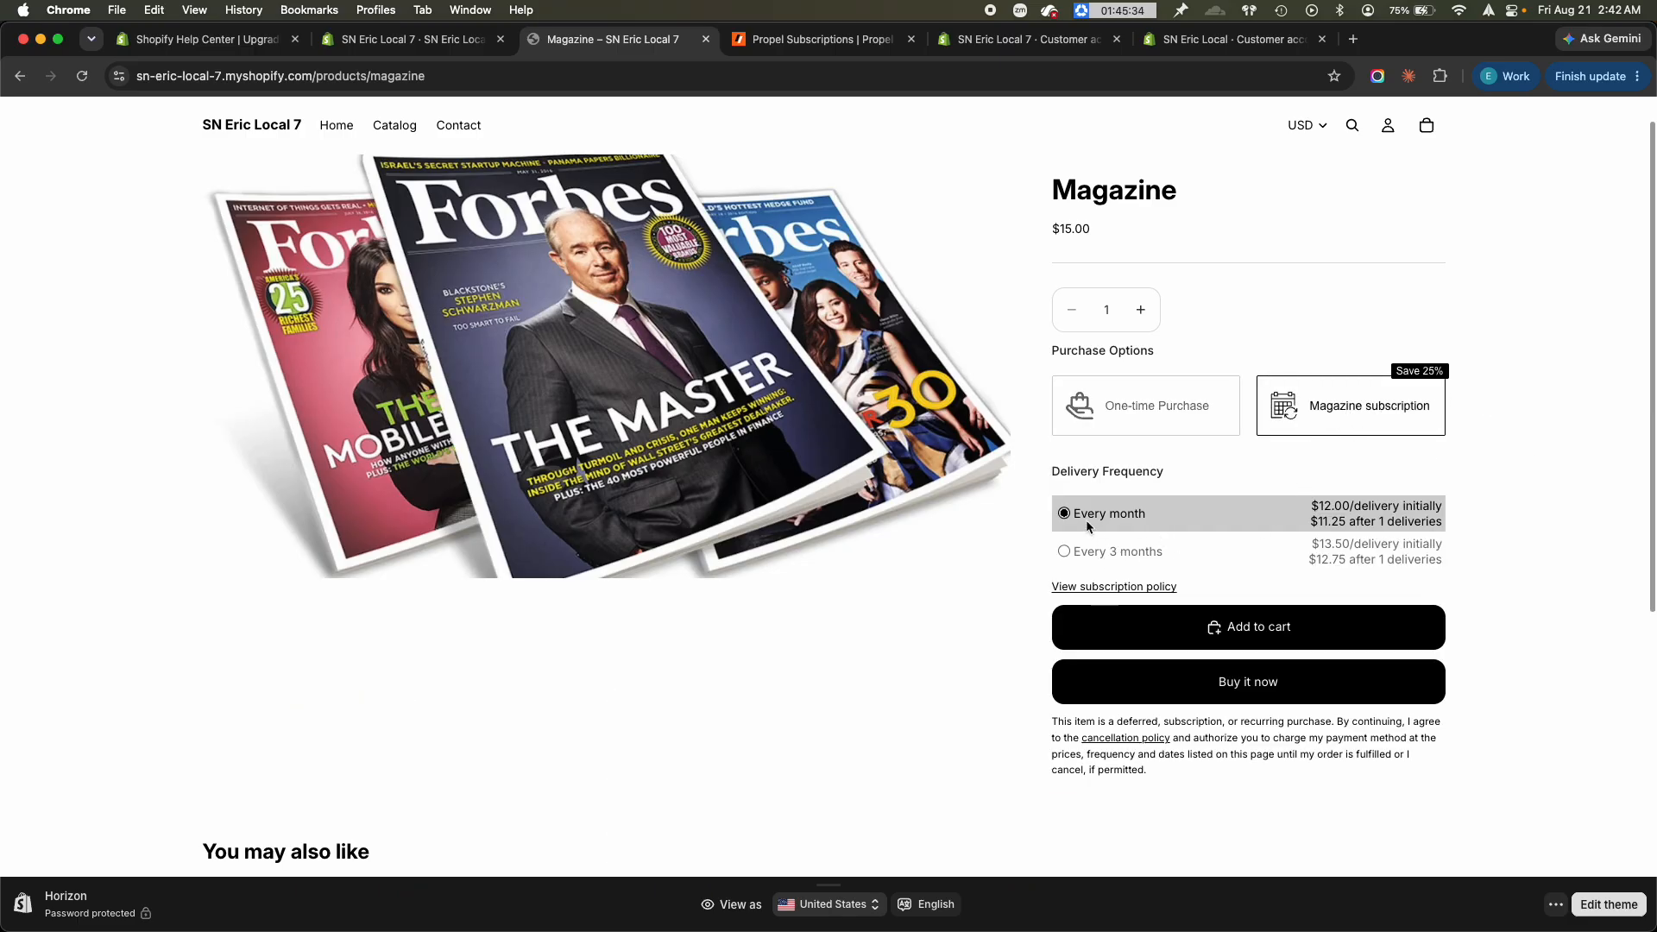
pyautogui.click(1111, 557)
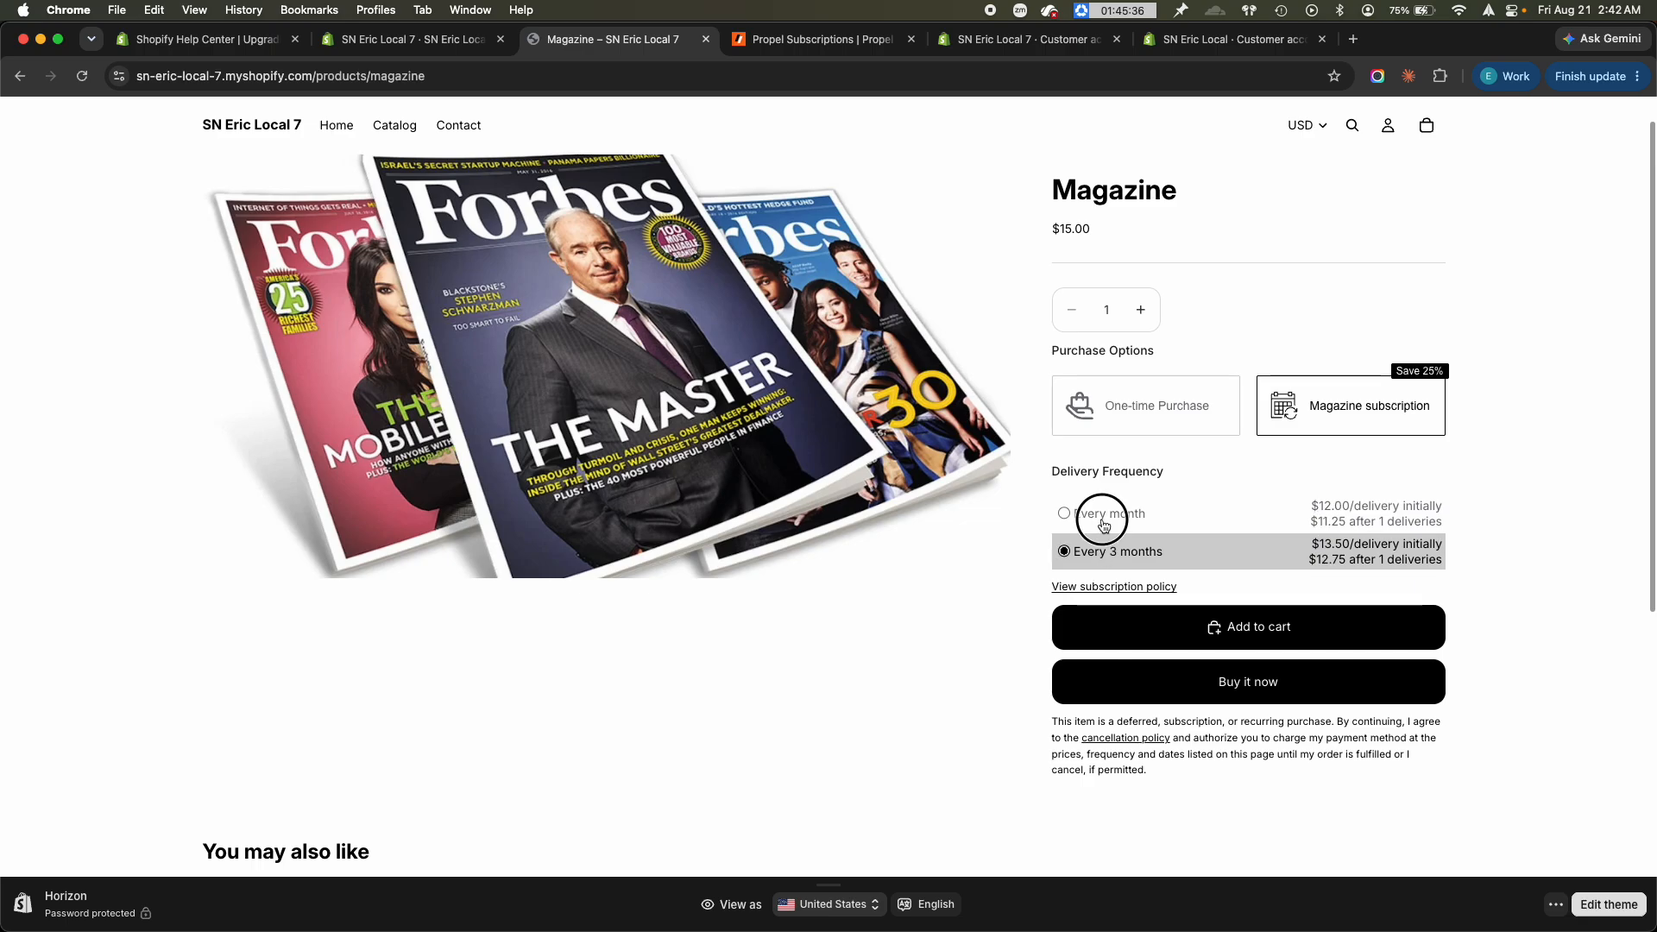
pyautogui.click(1101, 520)
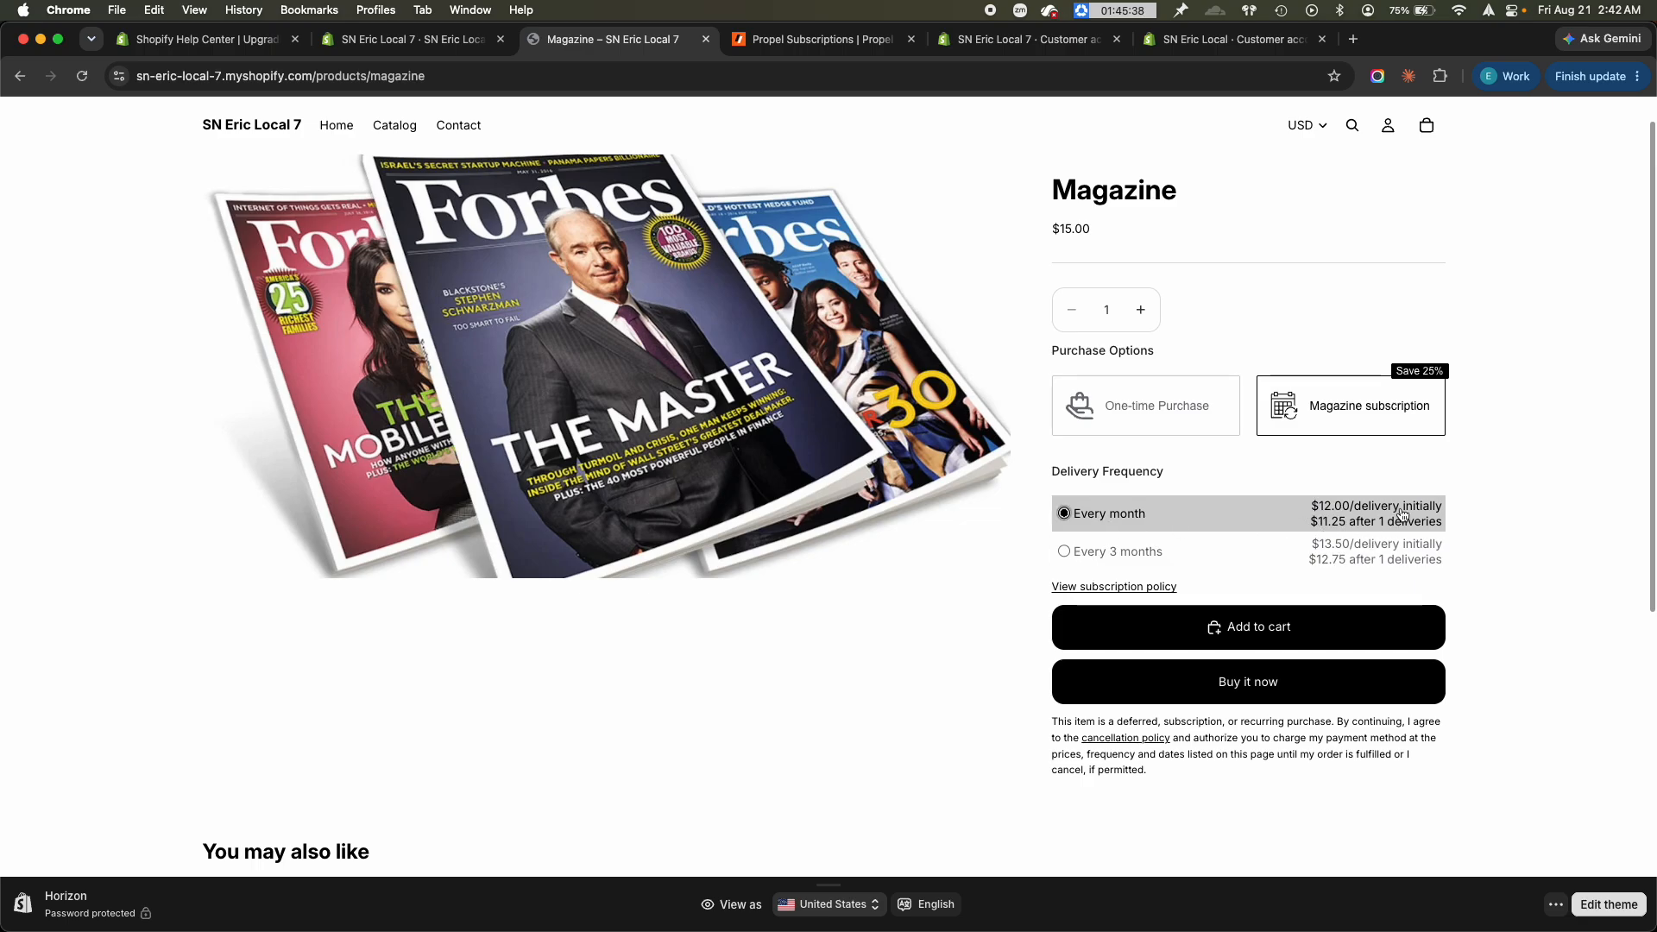
pyautogui.scroll(-2, 1476, 416)
pyautogui.scroll(2, 1487, 419)
pyautogui.click(1264, 632)
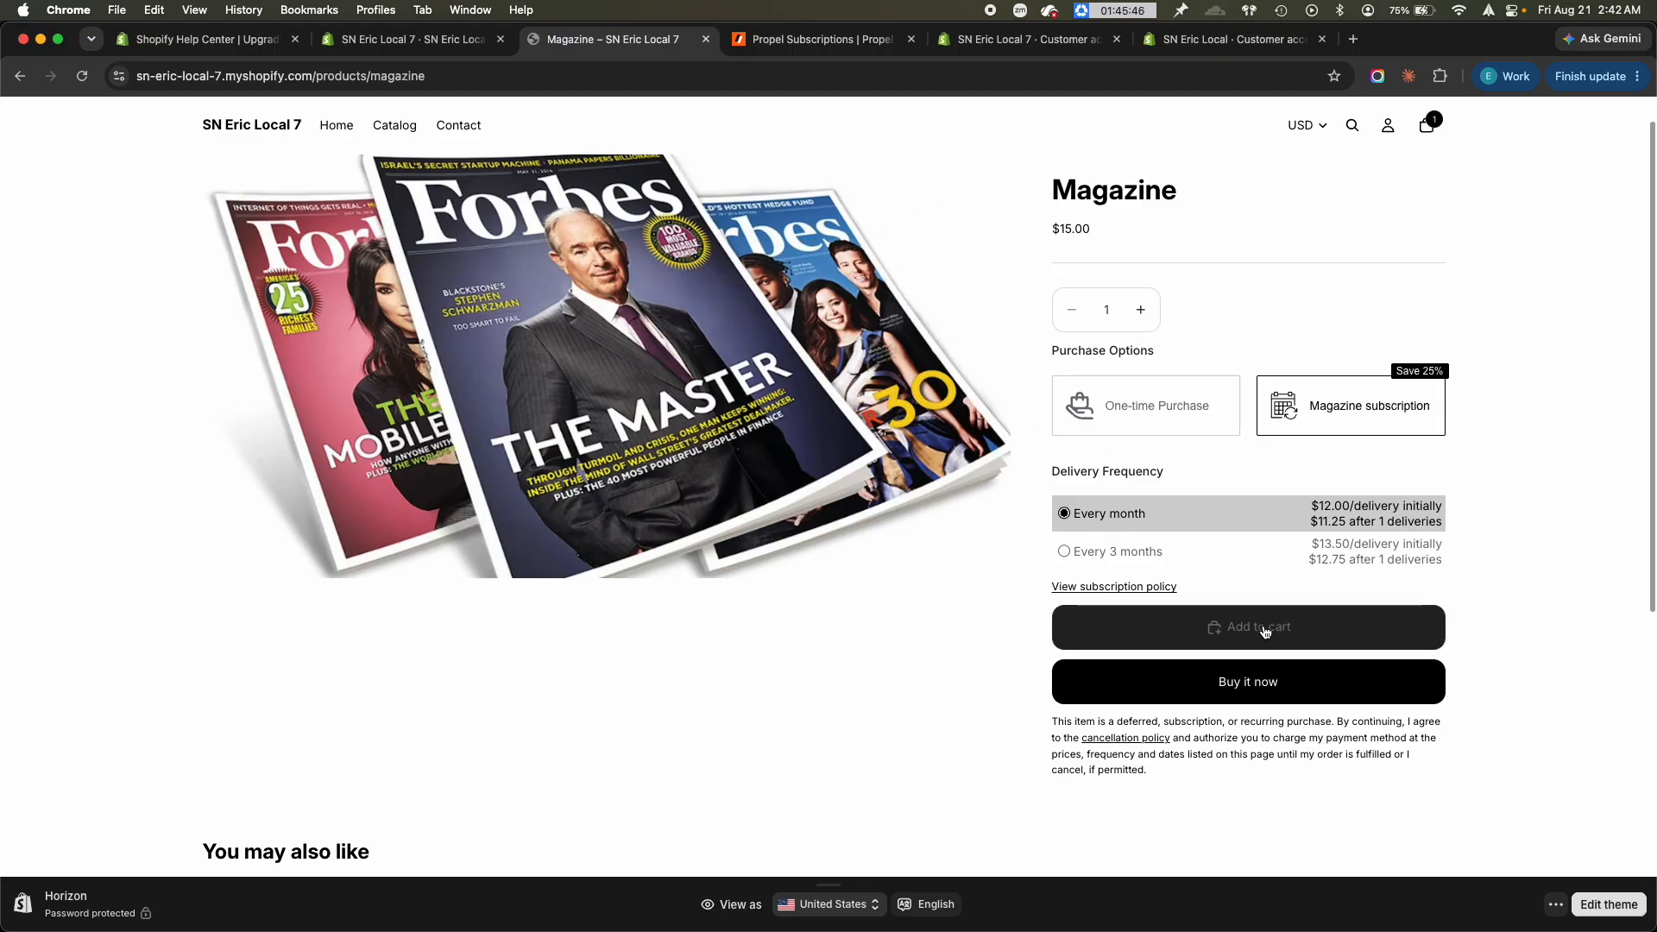
# Check the cart contents and hide the theme preview bar.
pyautogui.click(1432, 126)
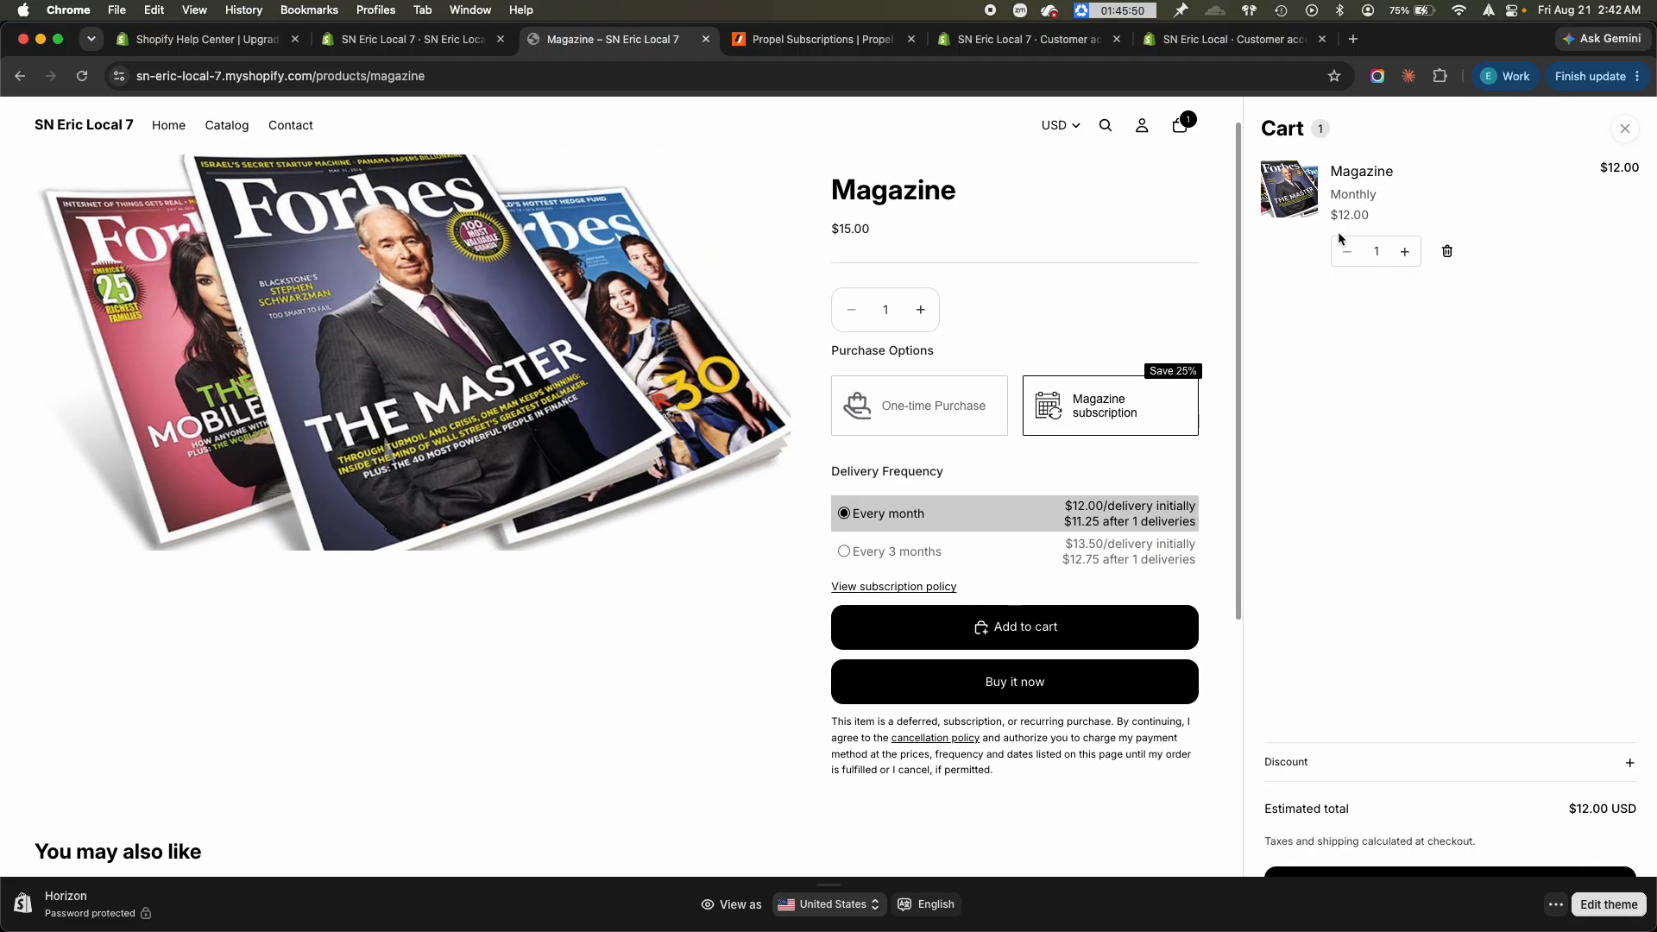
pyautogui.click(1556, 904)
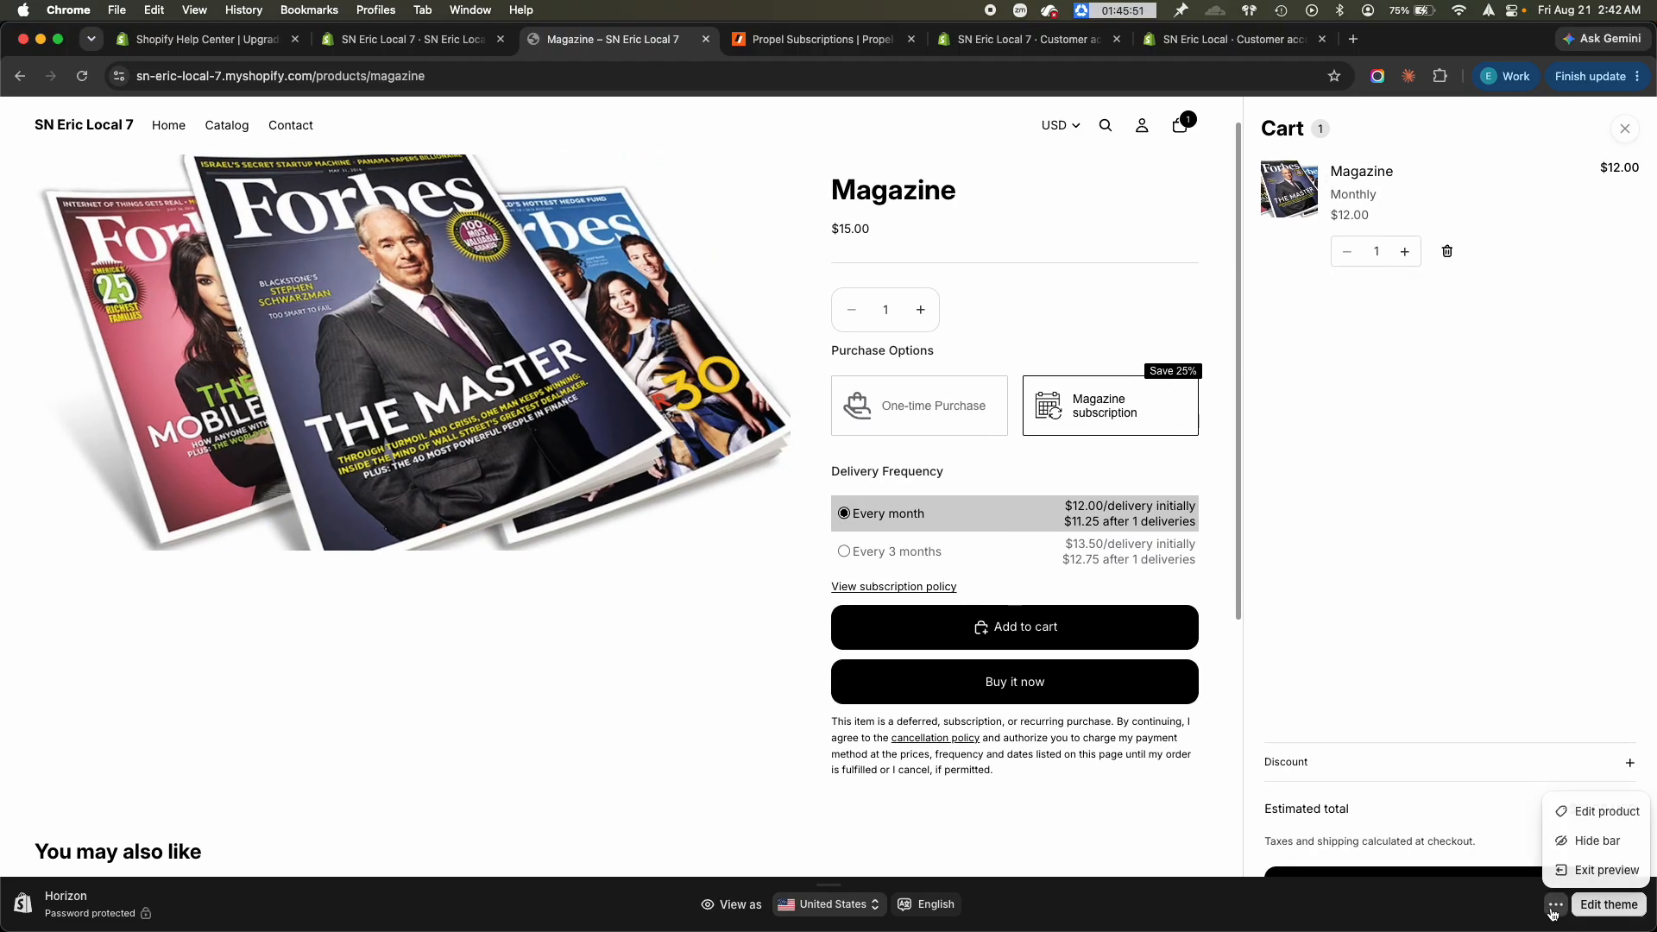
pyautogui.click(1586, 841)
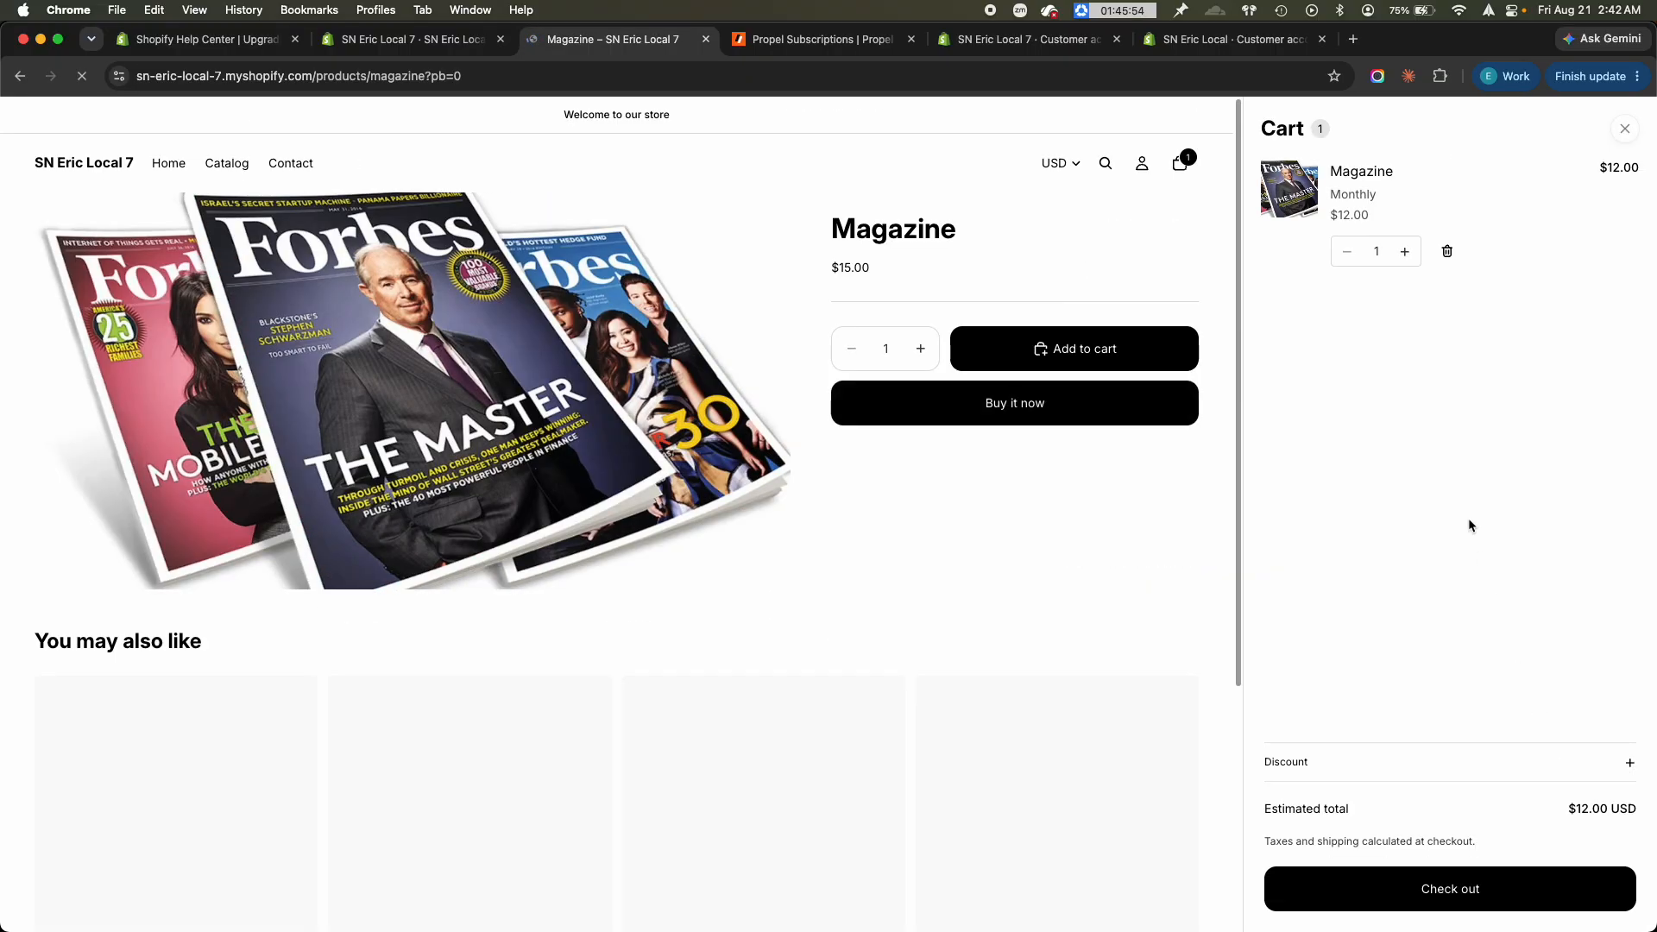
# Start checkout and autofill the customer's contact email and saved Canadian shipping address.
pyautogui.click(1452, 895)
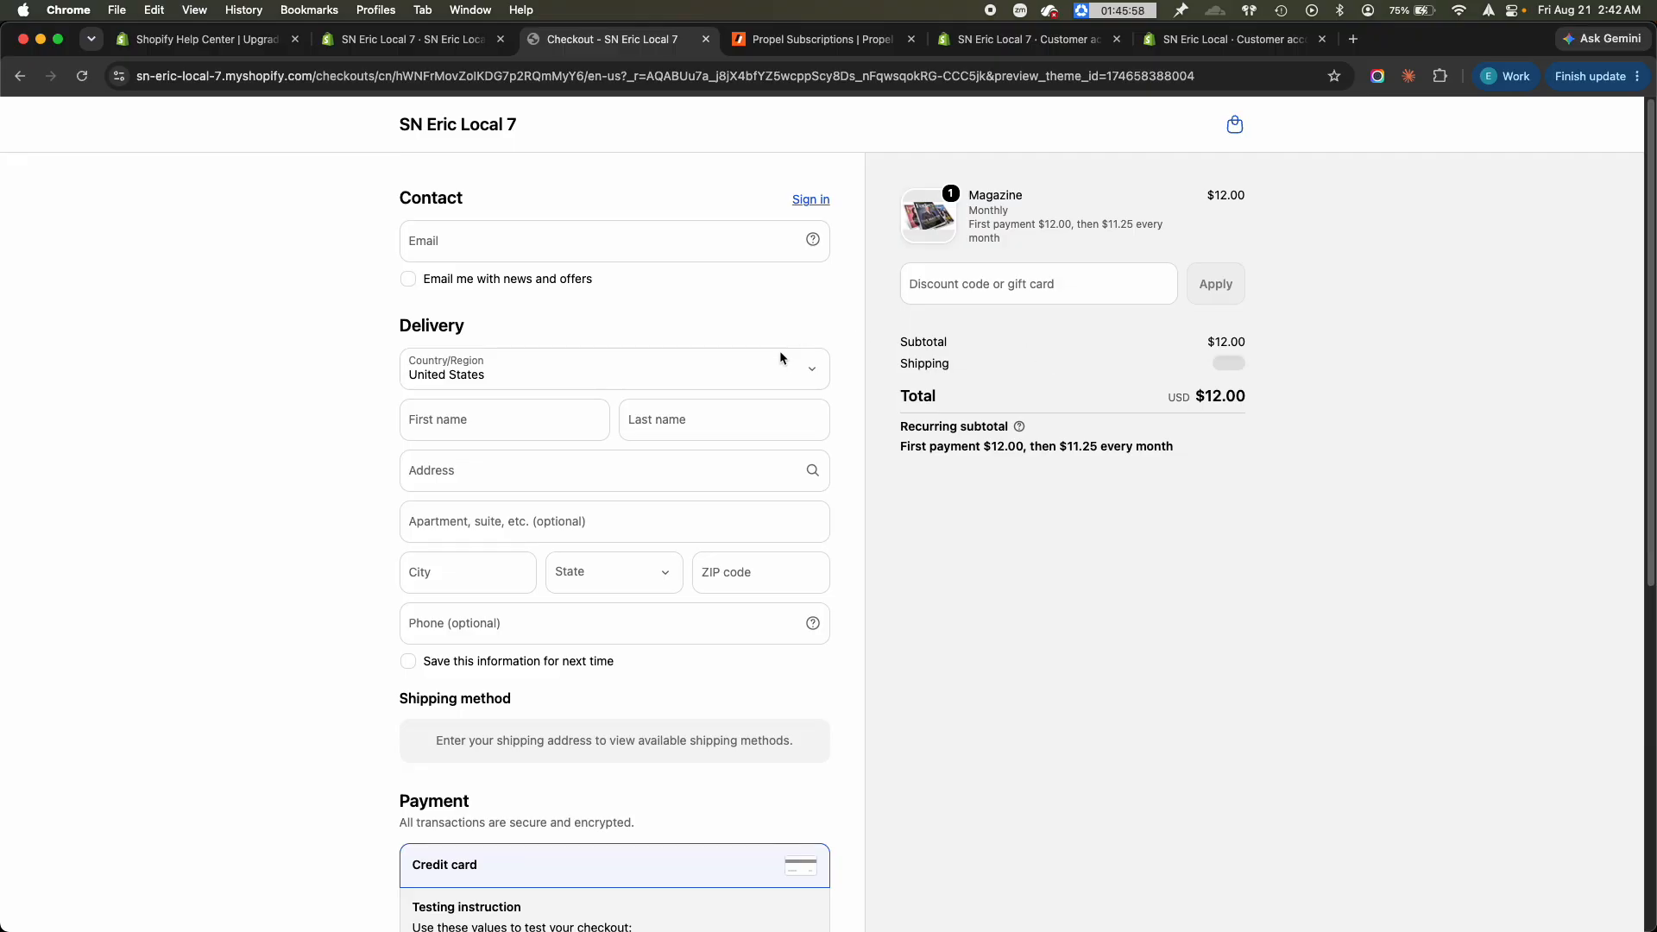
pyautogui.click(545, 233)
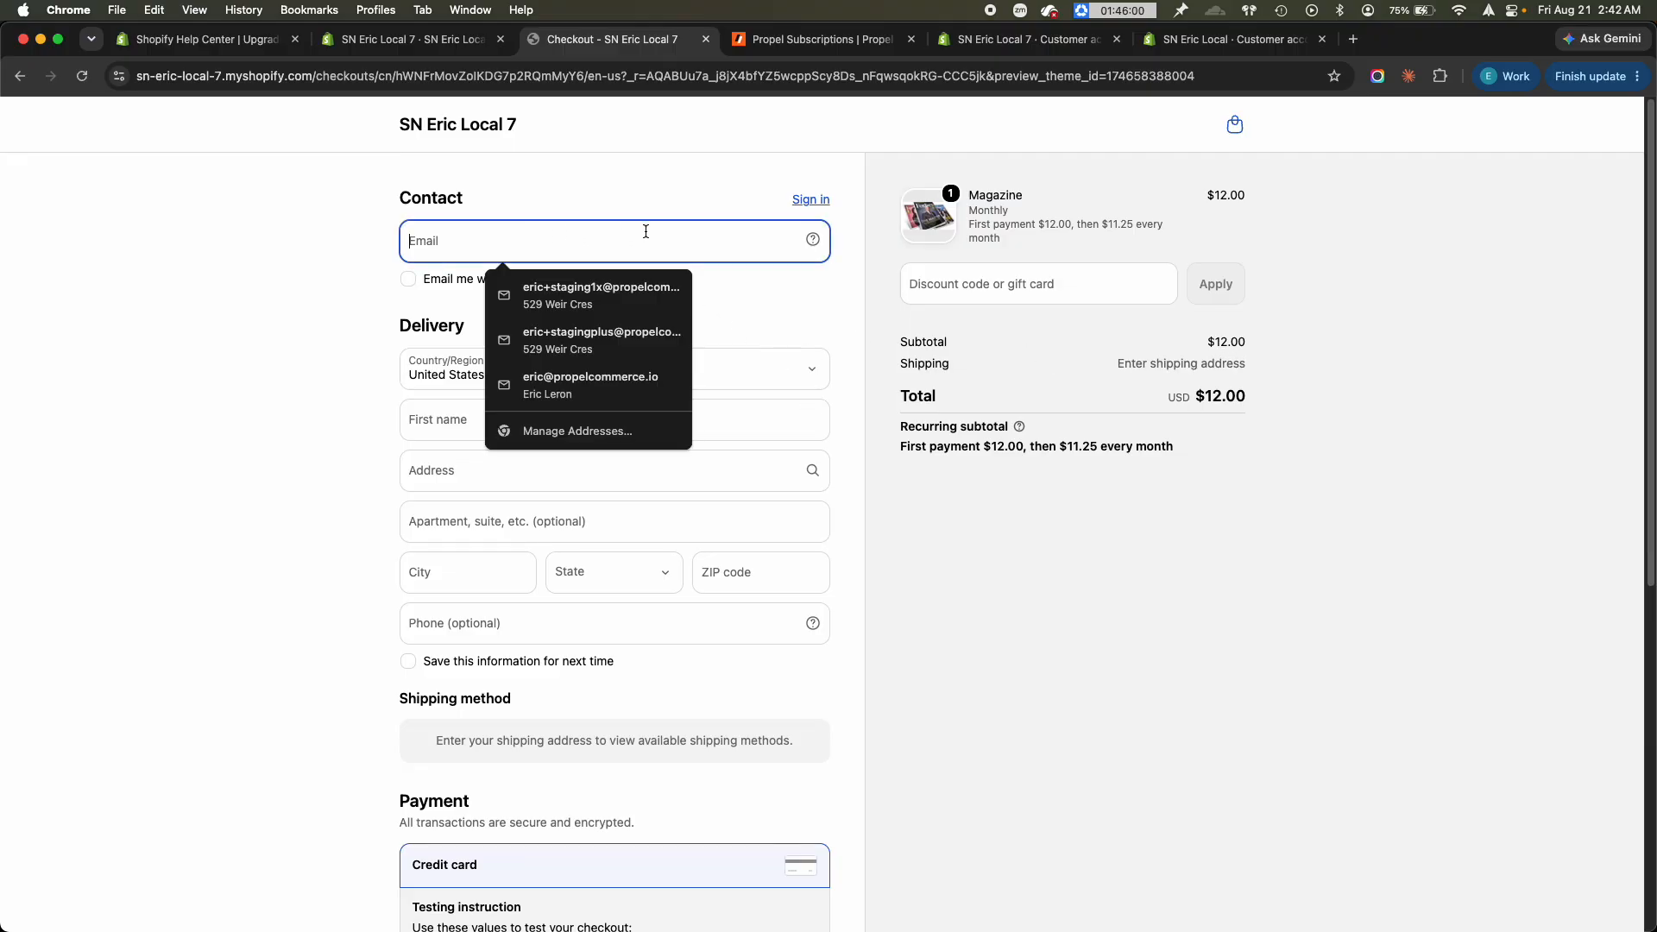
pyautogui.click(589, 382)
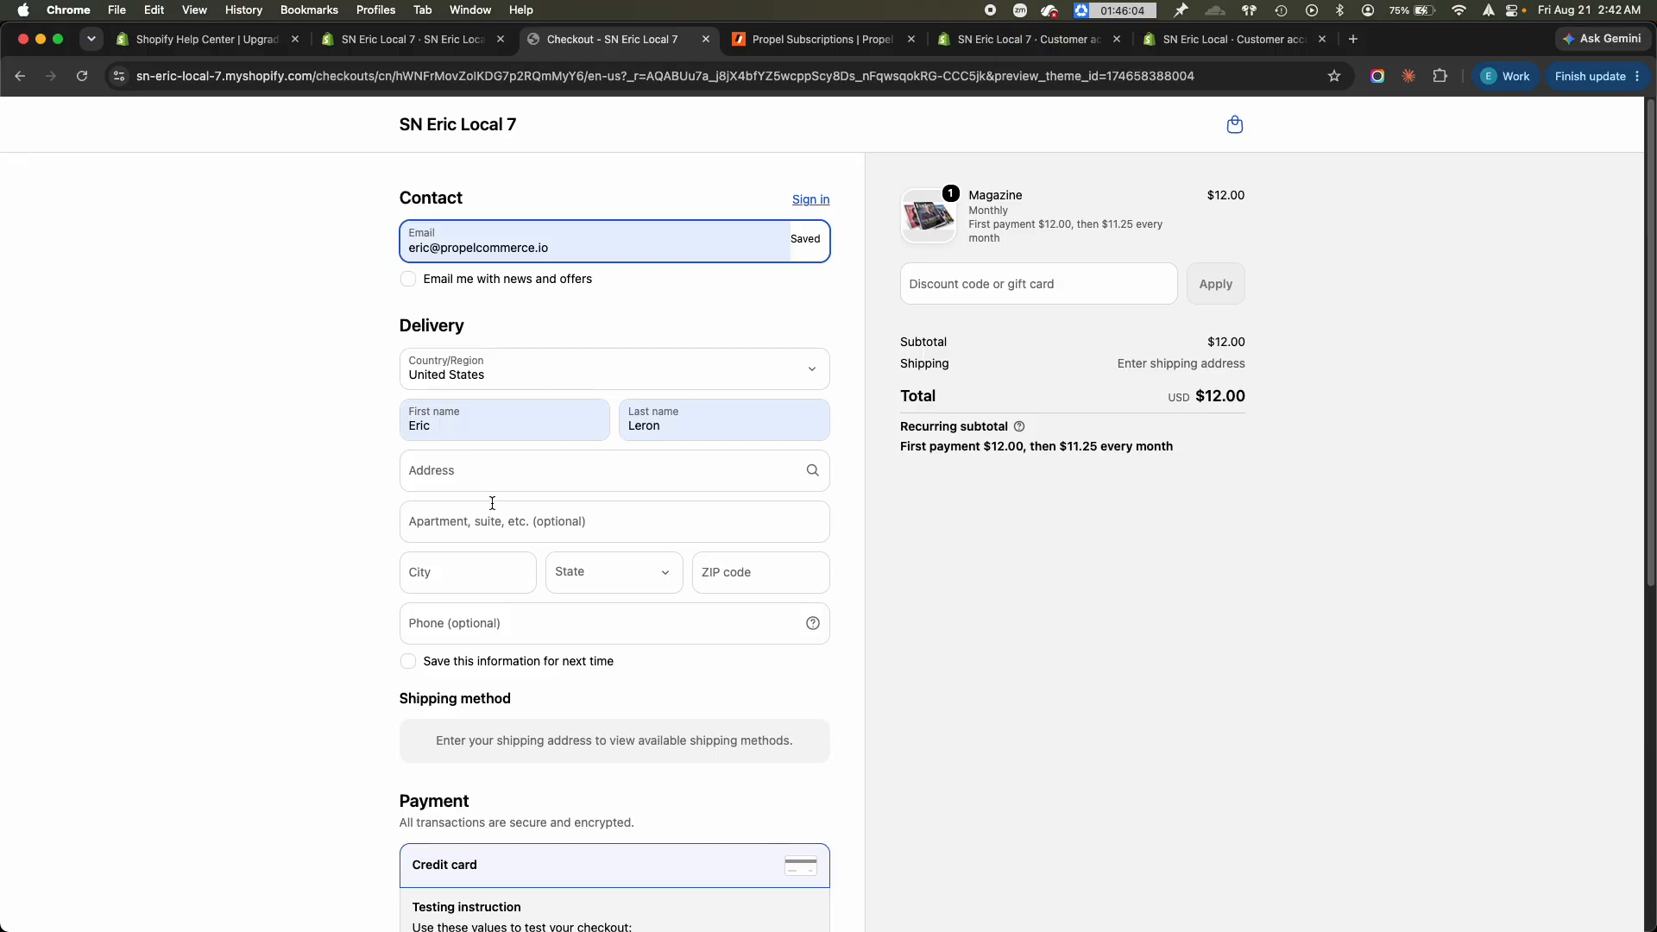
pyautogui.click(500, 470)
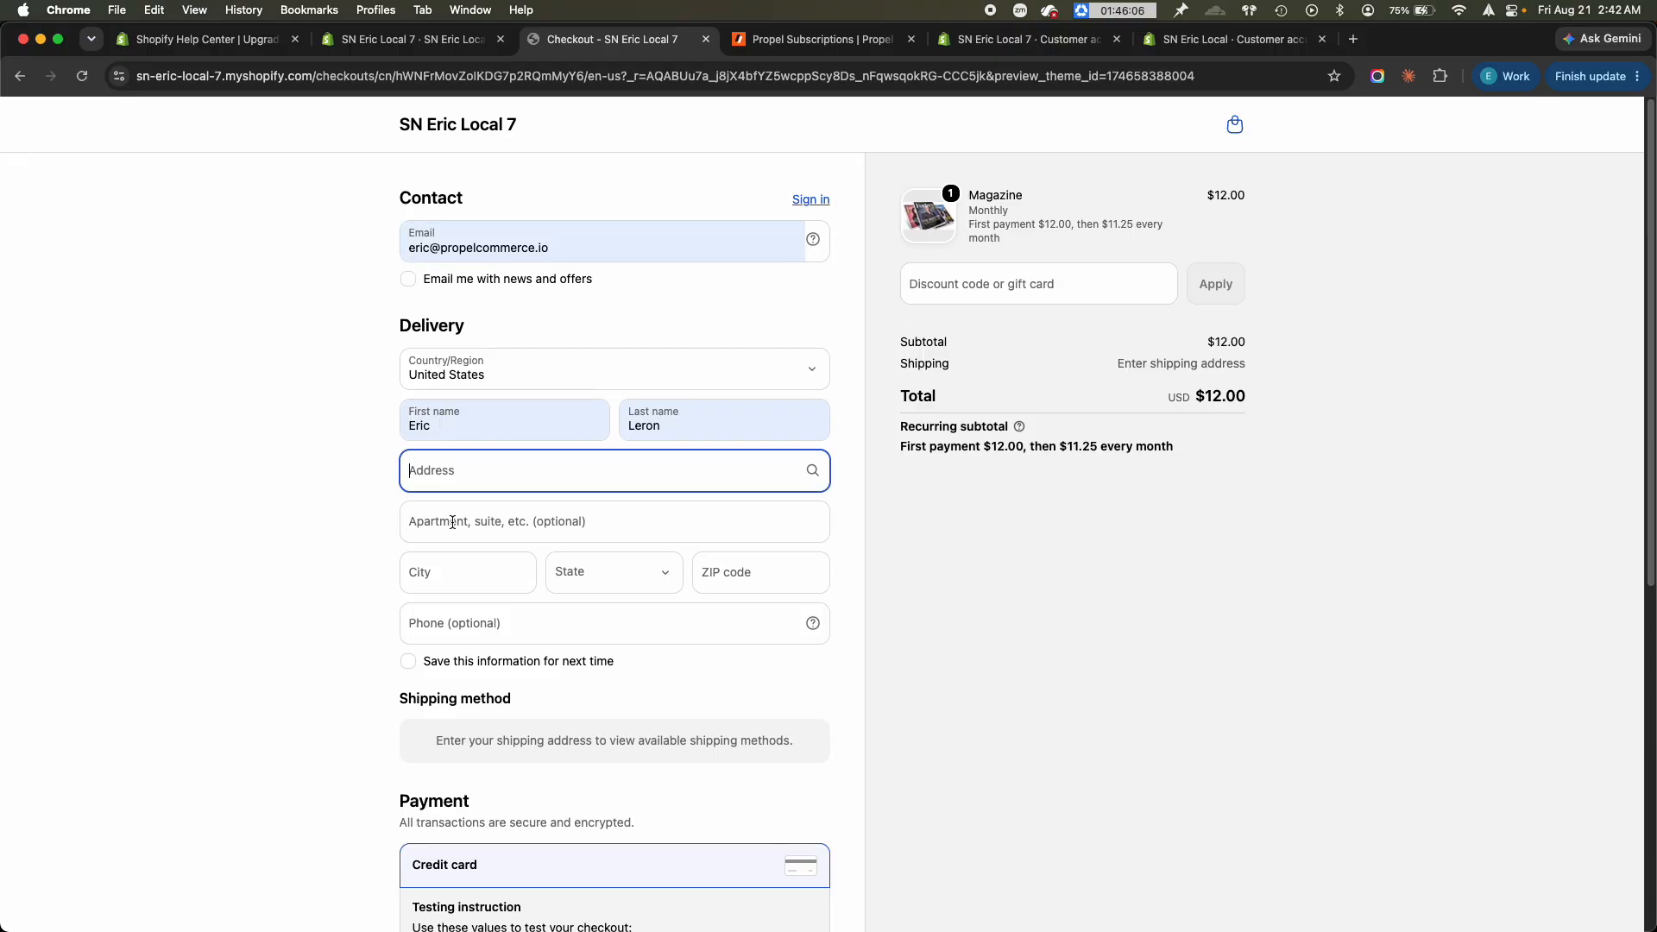
pyautogui.click(453, 525)
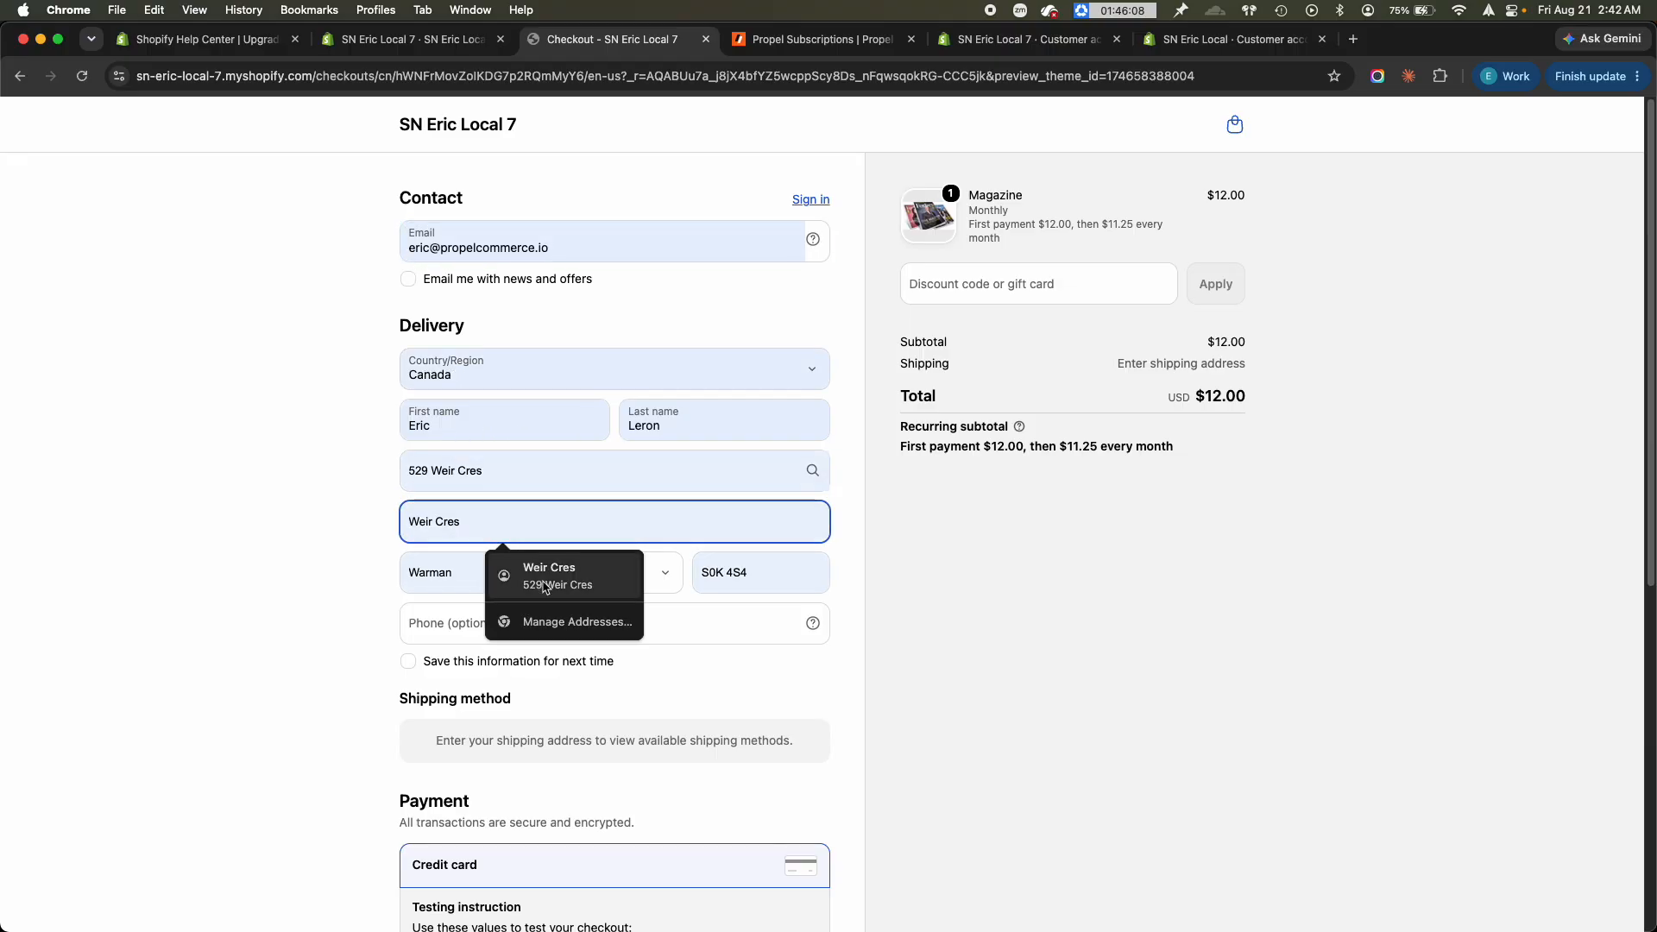
pyautogui.click(544, 585)
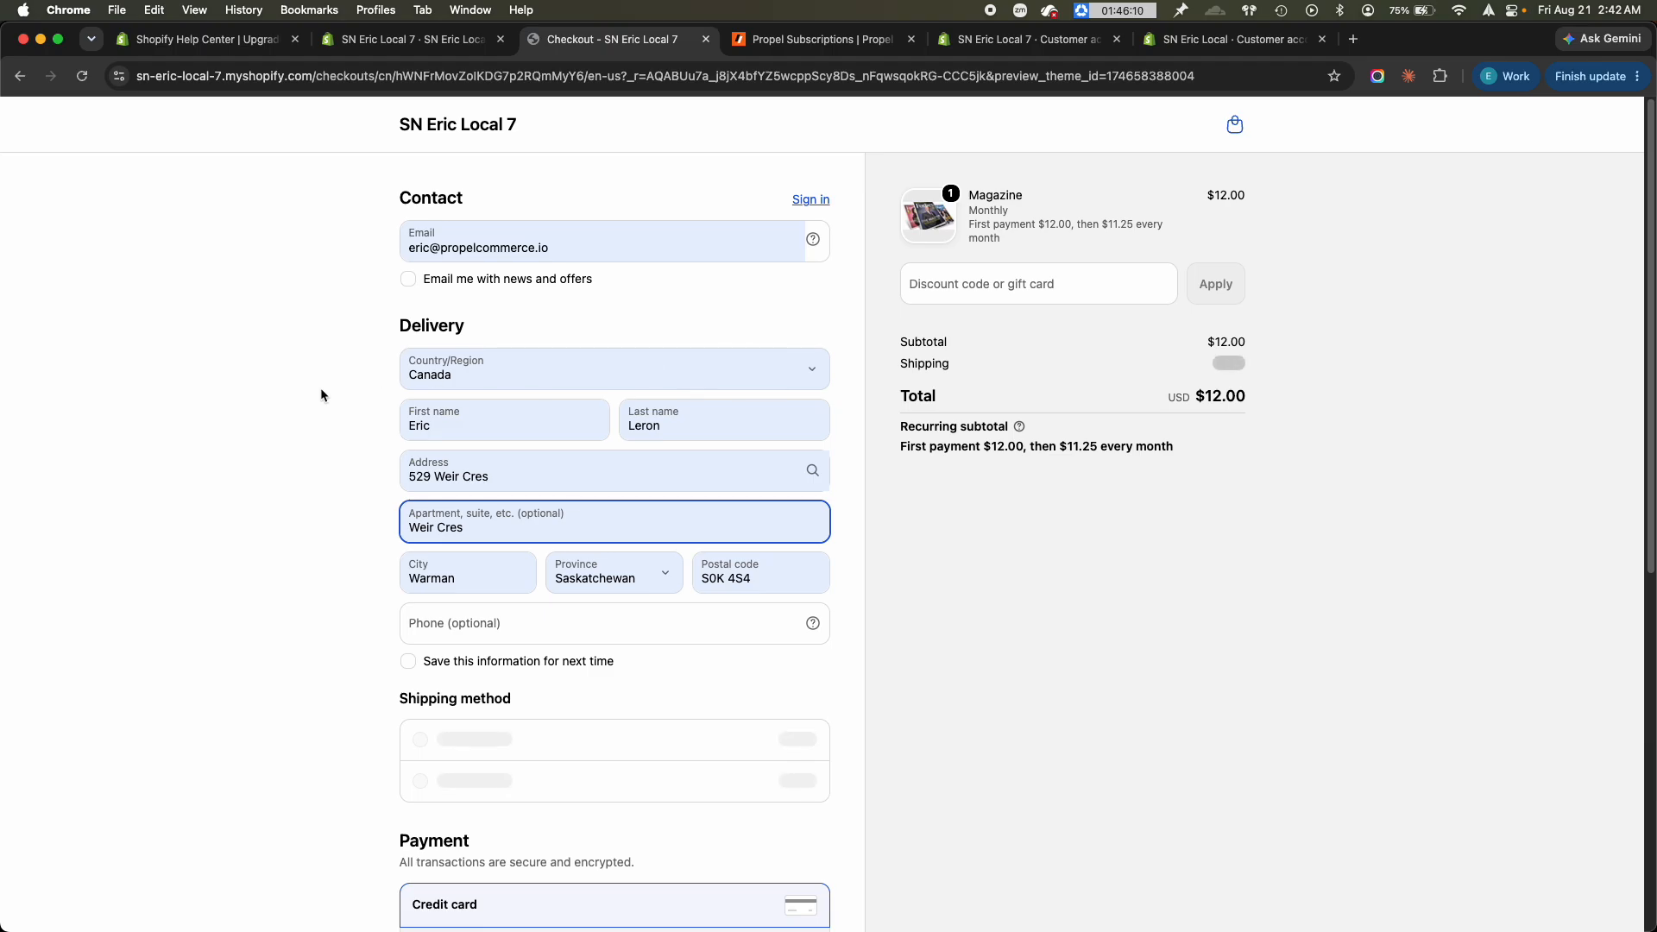
pyautogui.scroll(-1, 323, 395)
pyautogui.scroll(-8, 321, 395)
# Enter test card number 1, expiry 12/31 and security code 123.
pyautogui.click(480, 489)
pyautogui.write('1')
pyautogui.click(428, 523)
pyautogui.write('1231')
pyautogui.click(629, 516)
pyautogui.write('123')
pyautogui.click(313, 464)
pyautogui.scroll(9, 283, 444)
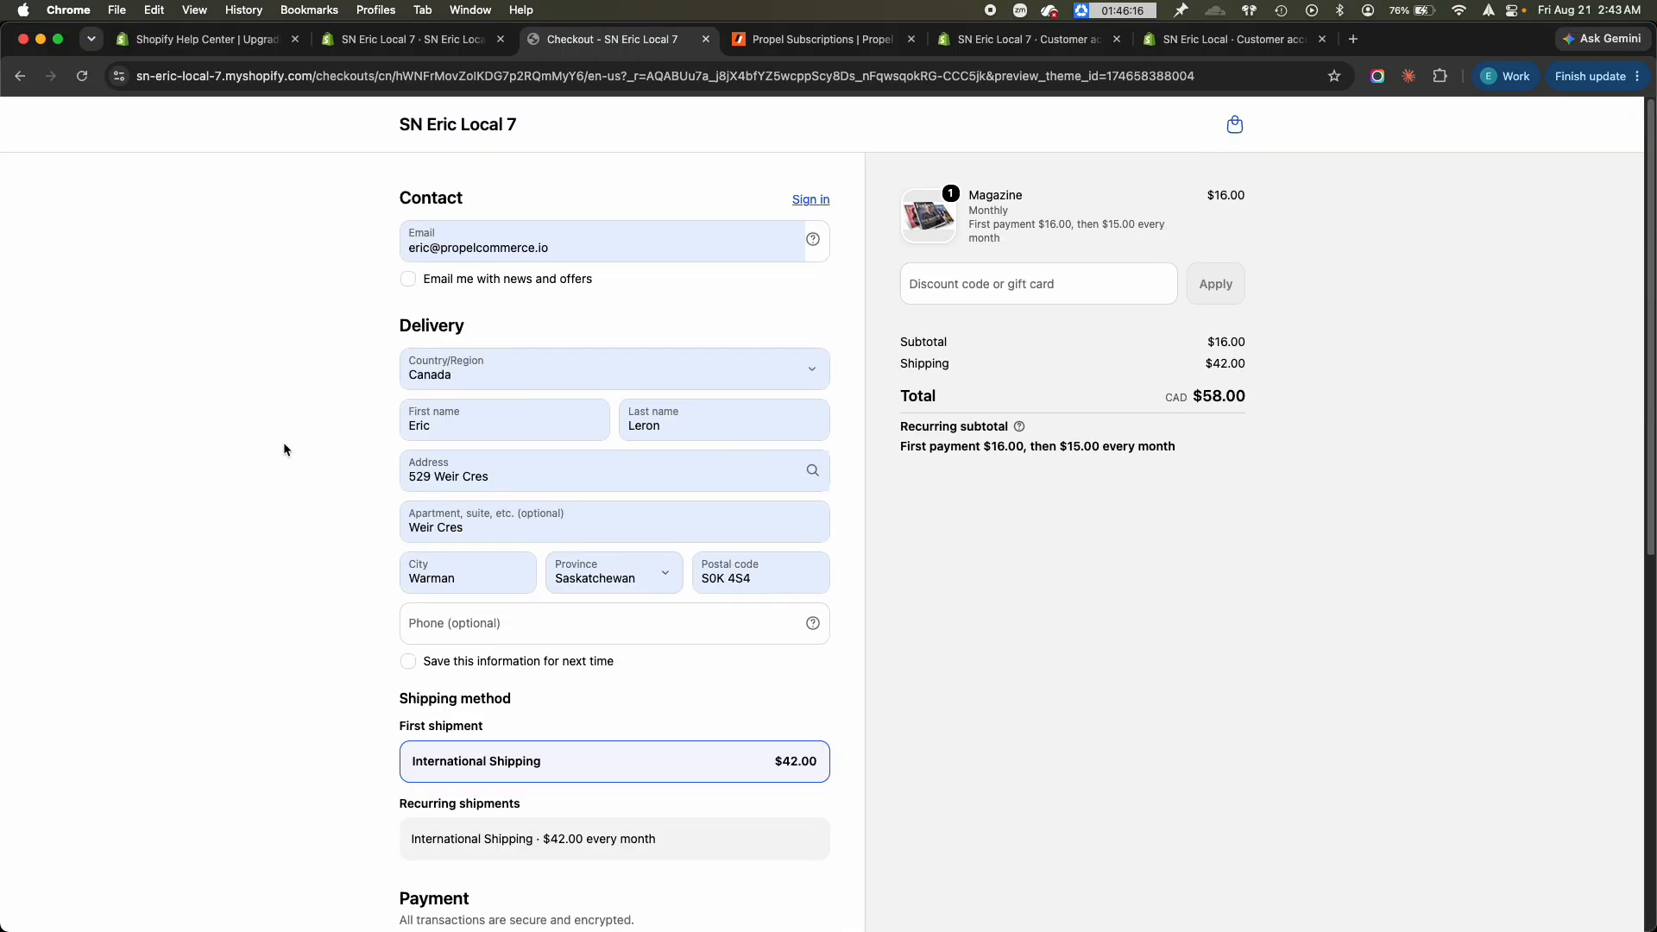
pyautogui.scroll(-7, 283, 443)
pyautogui.scroll(-2, 284, 447)
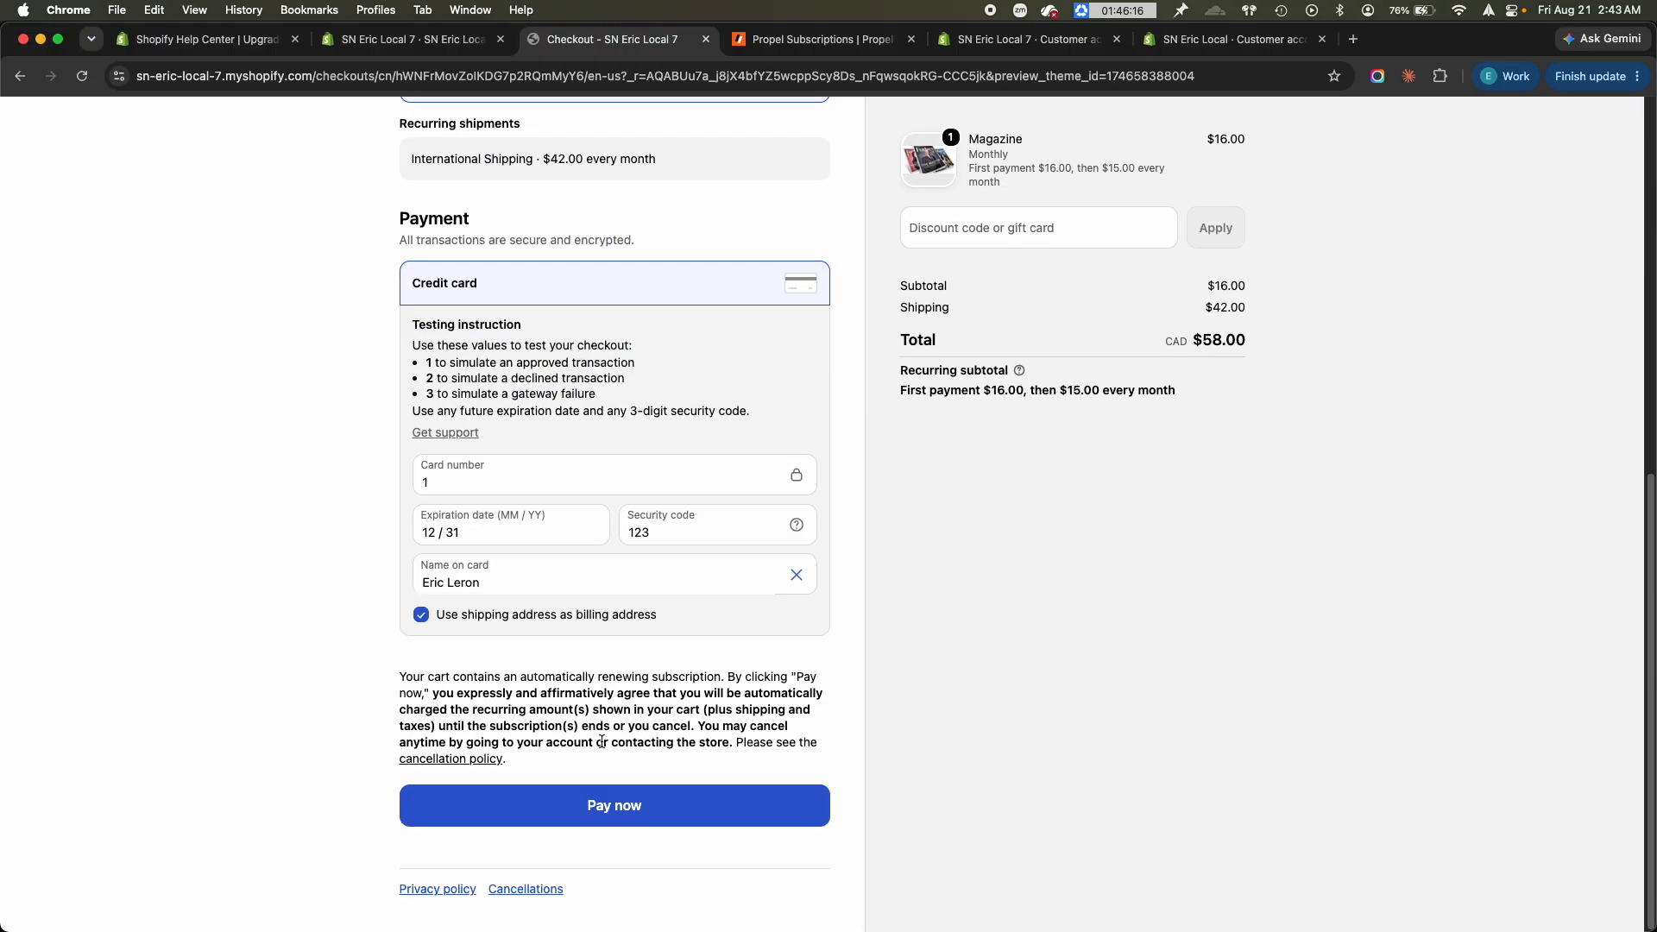
# Pay for the order, dismiss the save-address prompt, and return to the store homepage.
pyautogui.click(601, 813)
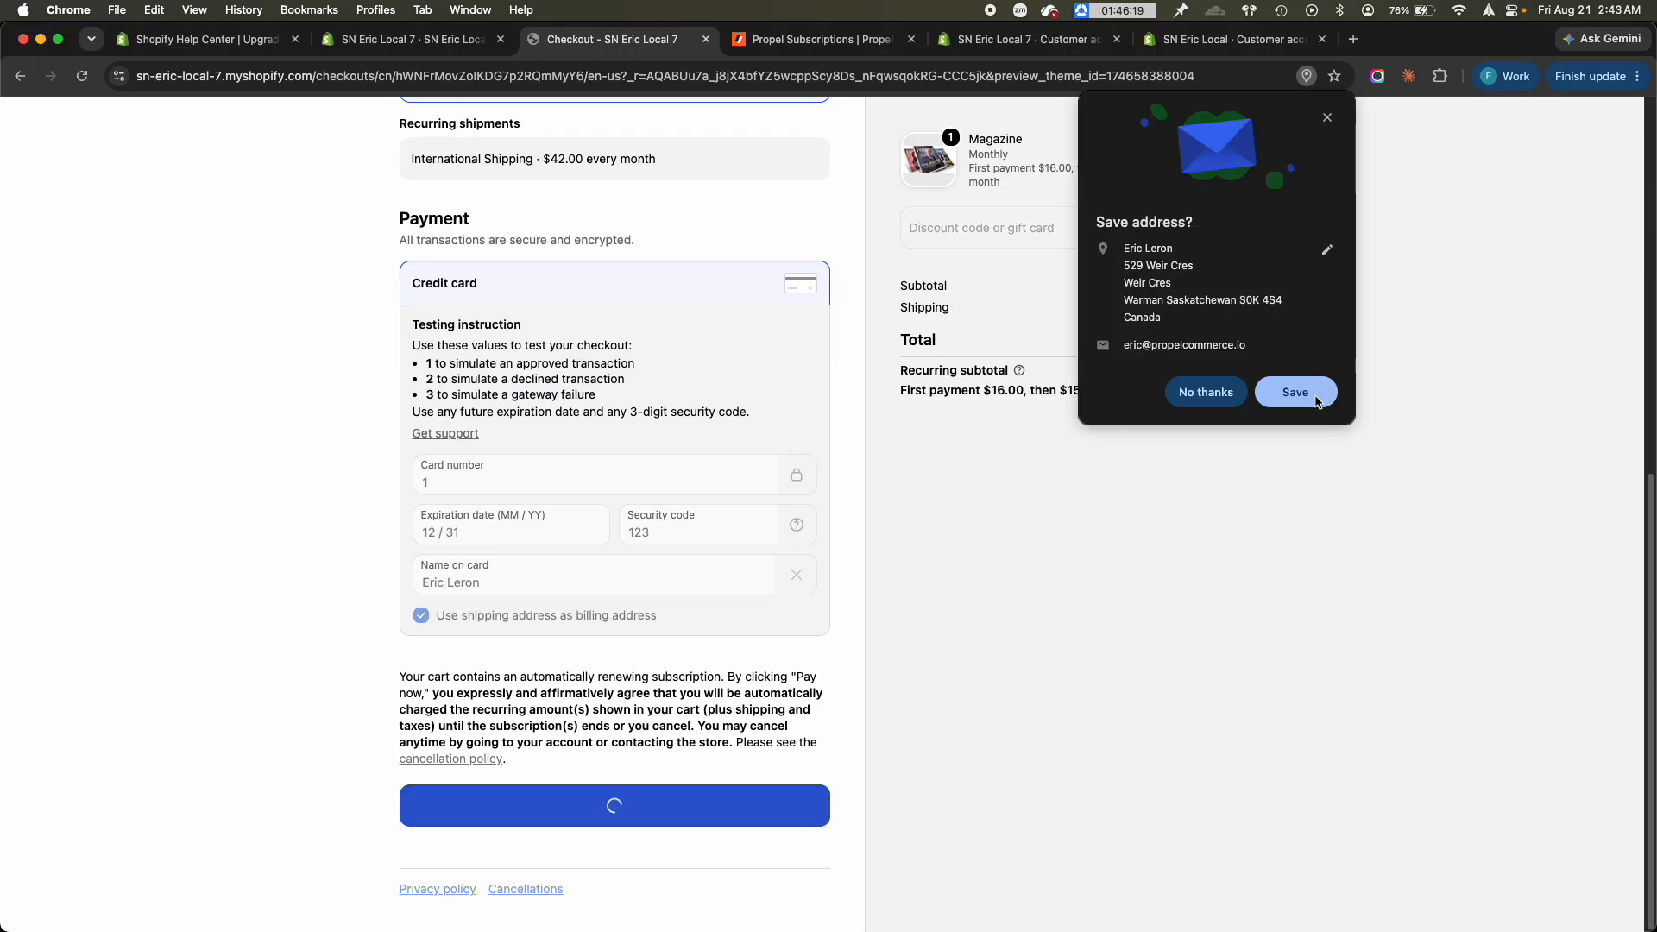
pyautogui.click(1328, 120)
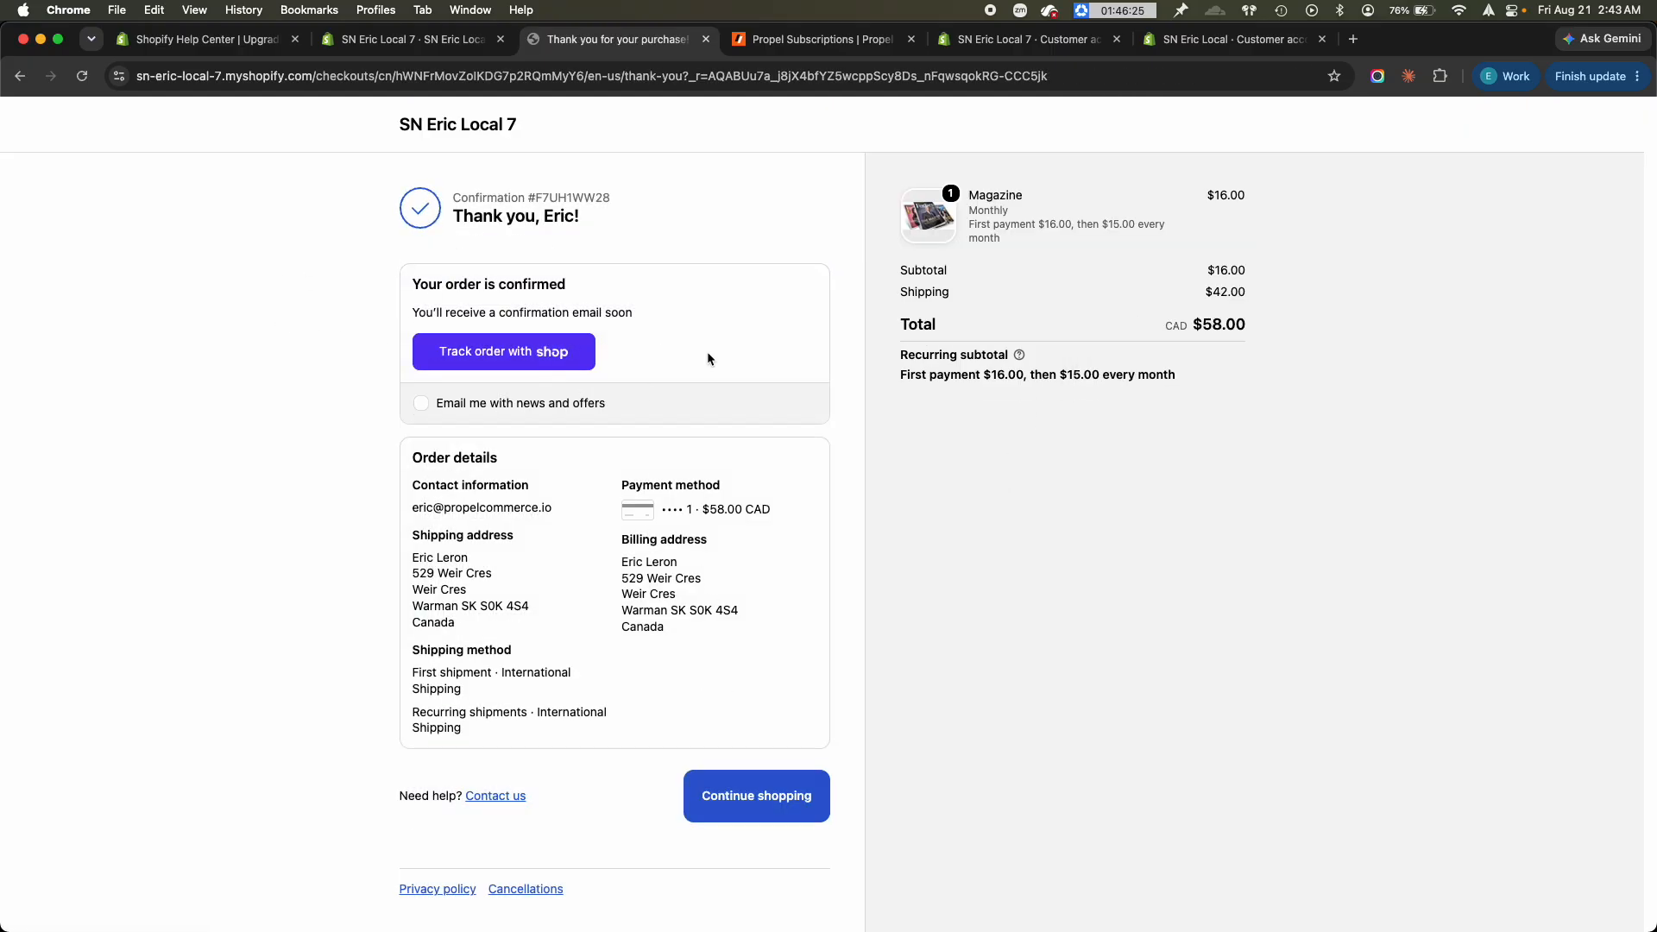
pyautogui.click(480, 125)
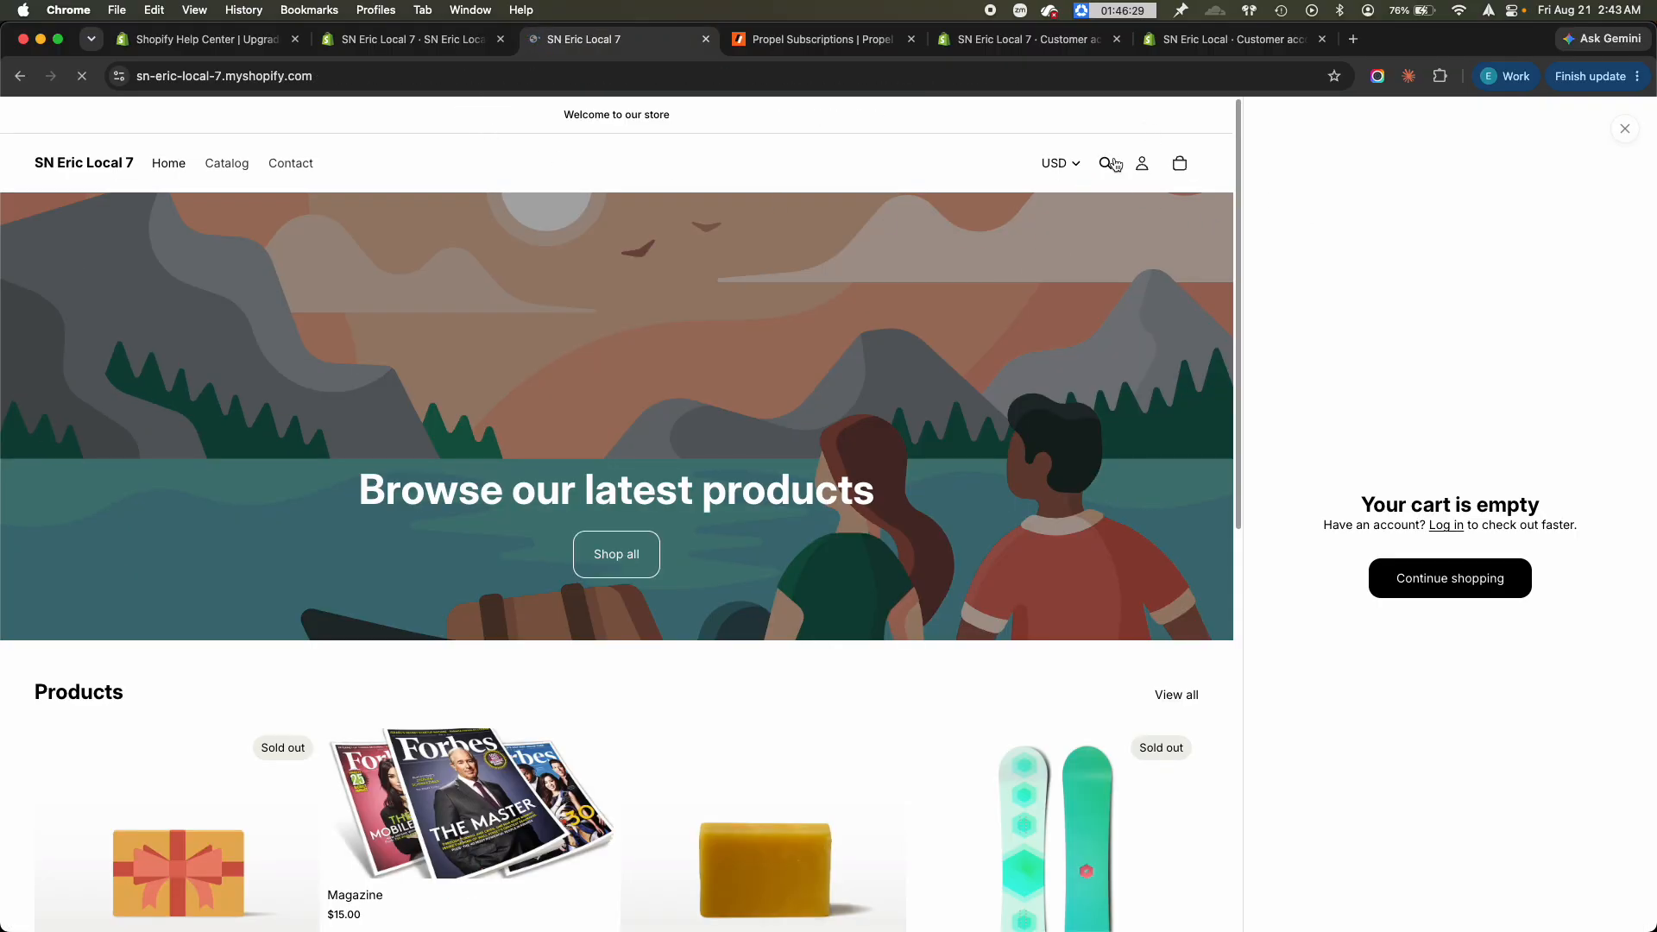
# Sign in with the customer's email address and request an emailed verification code.
pyautogui.click(1142, 164)
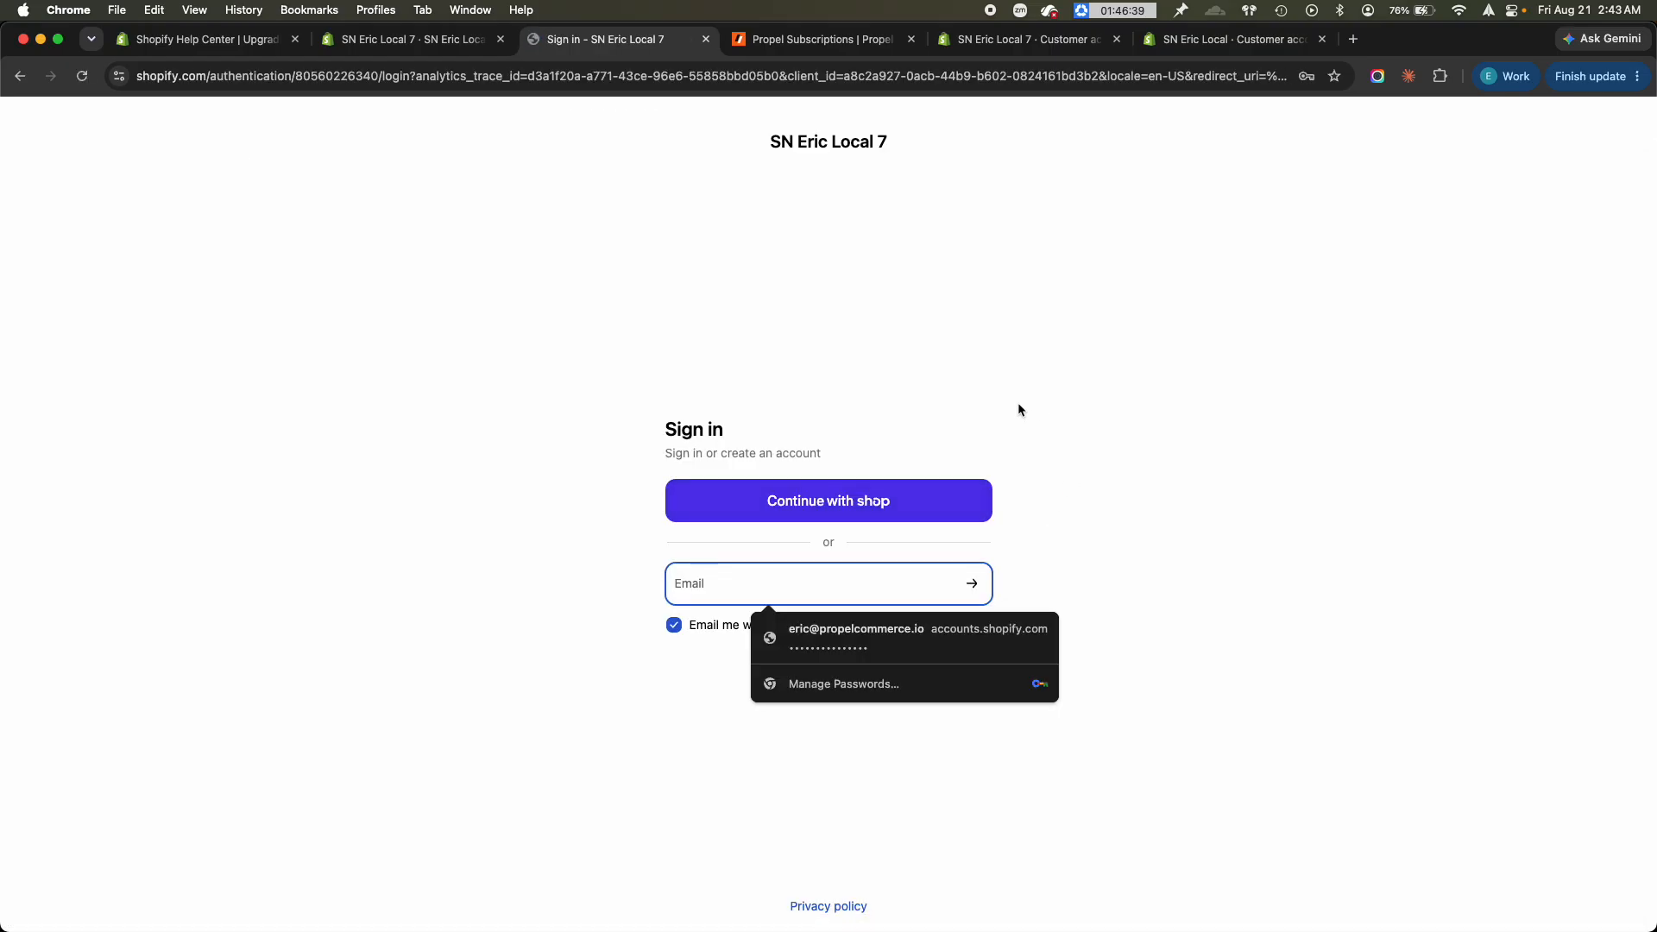
pyautogui.click(872, 638)
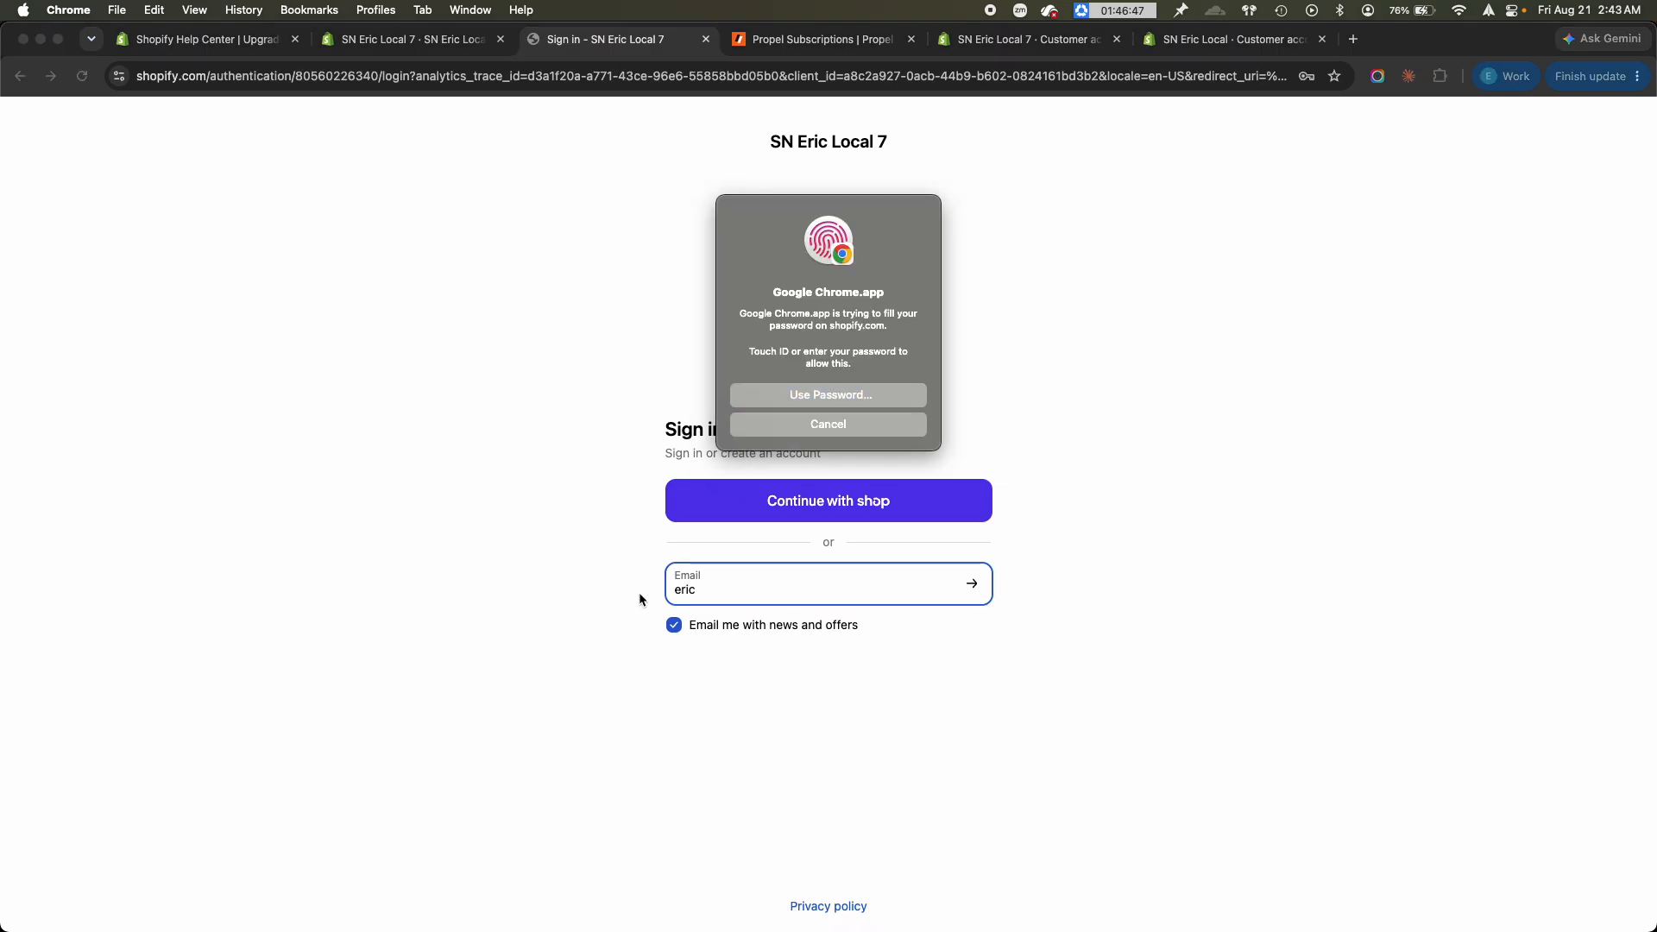
pyautogui.click(828, 423)
pyautogui.click(749, 580)
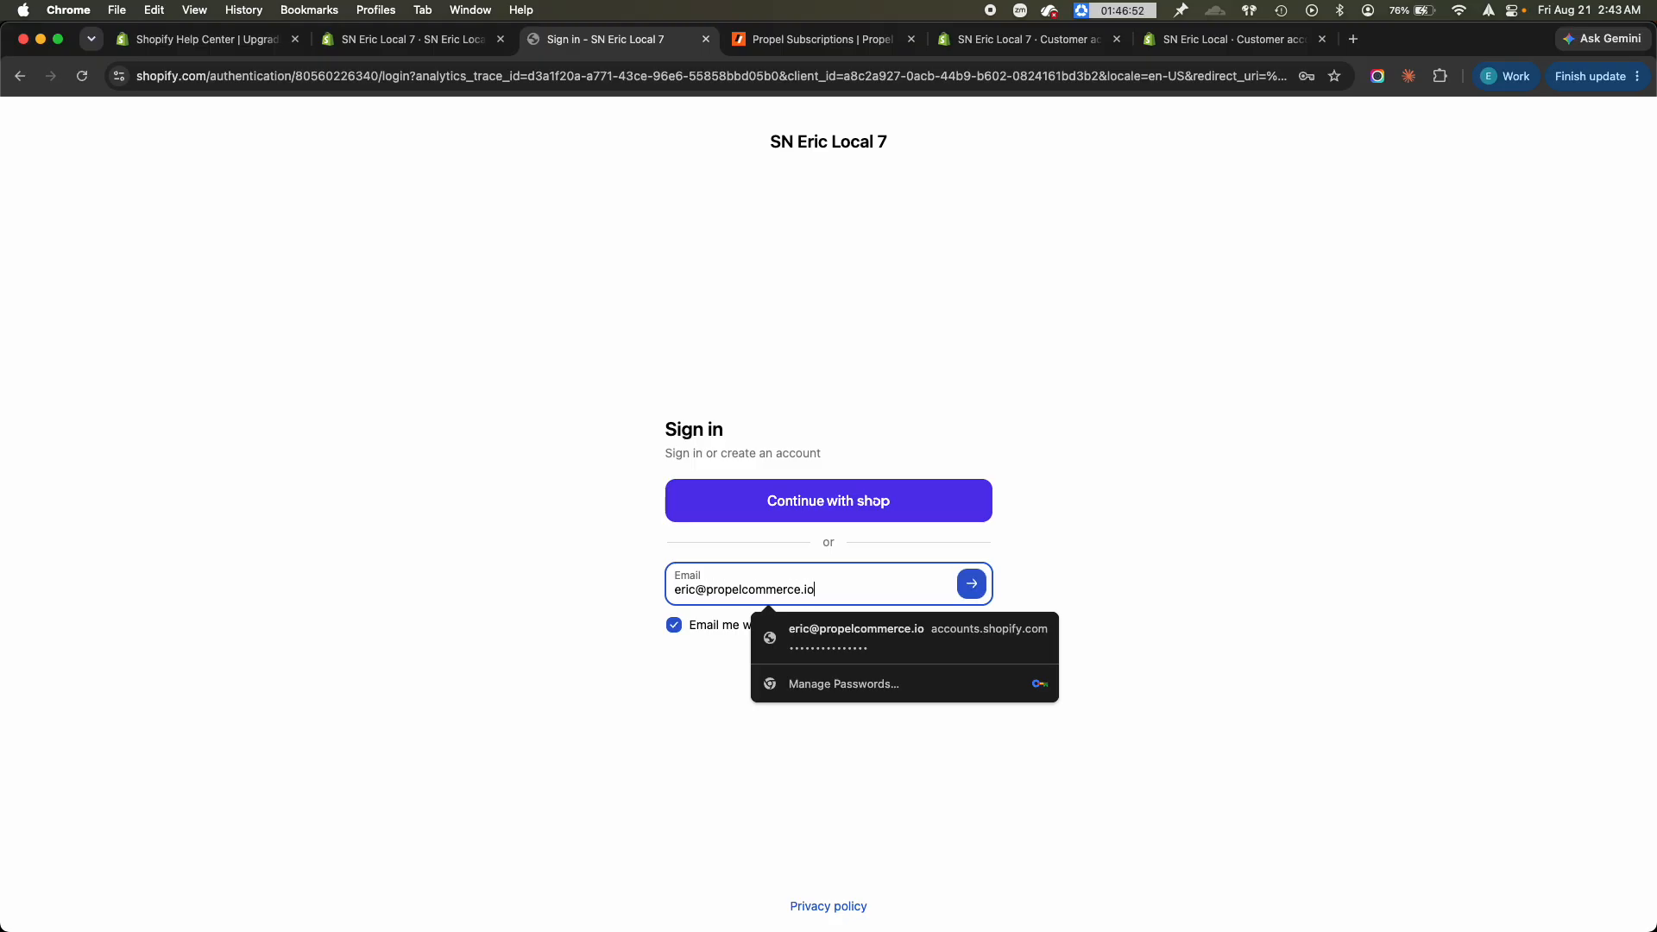
pyautogui.press('Return')
pyautogui.click(842, 643)
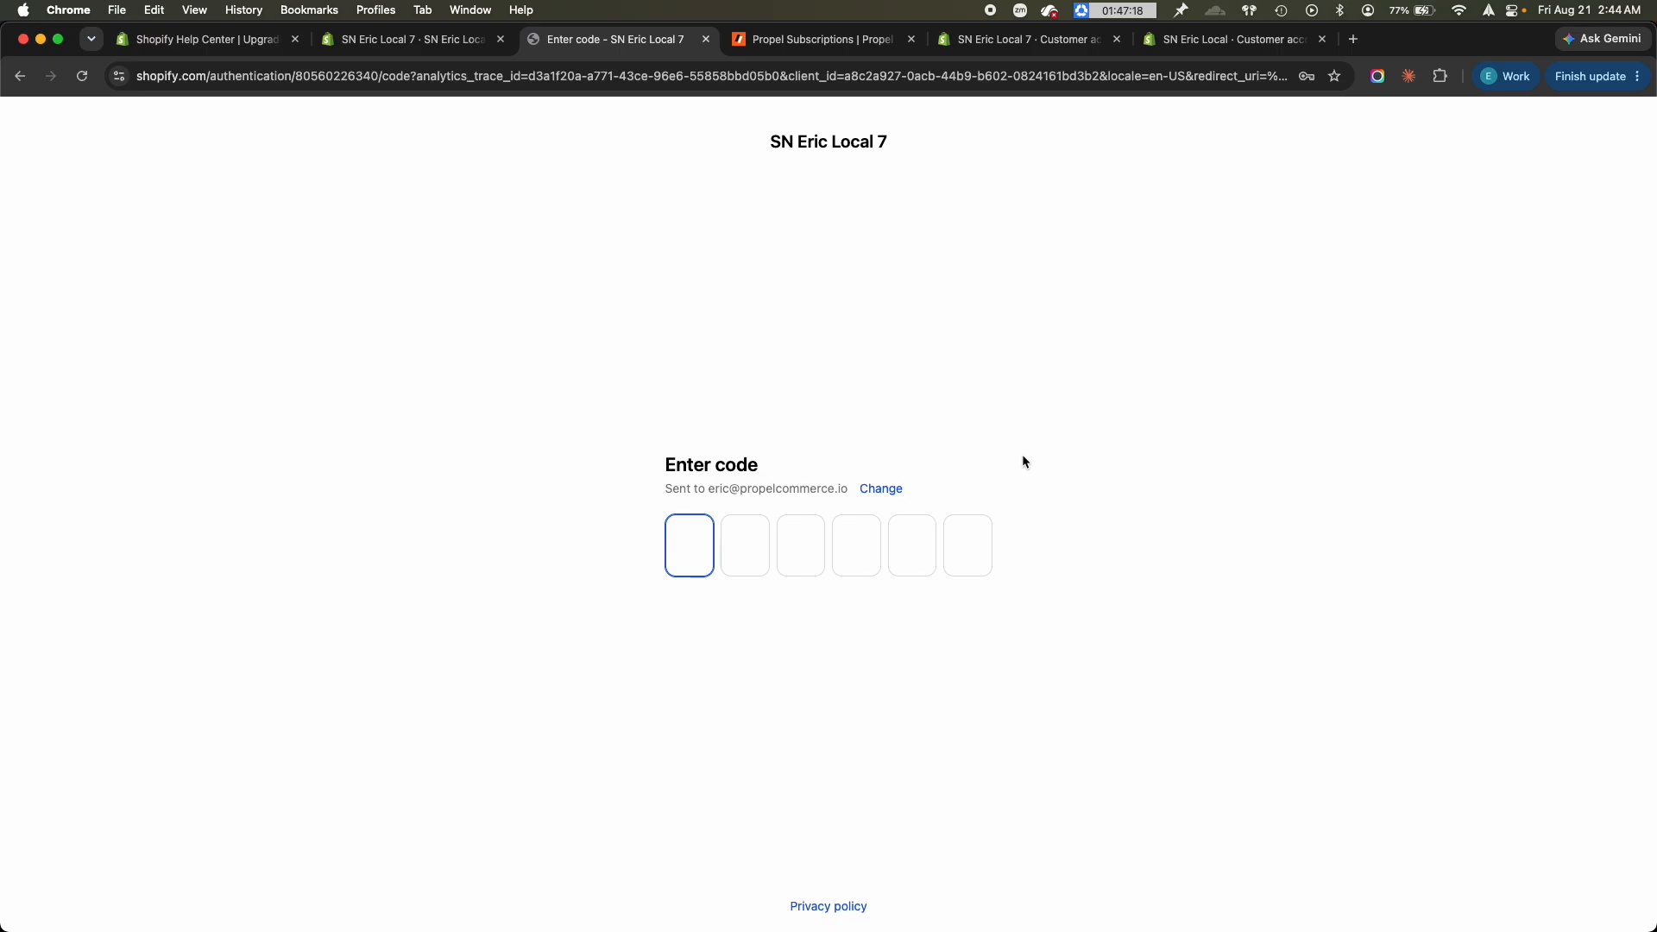
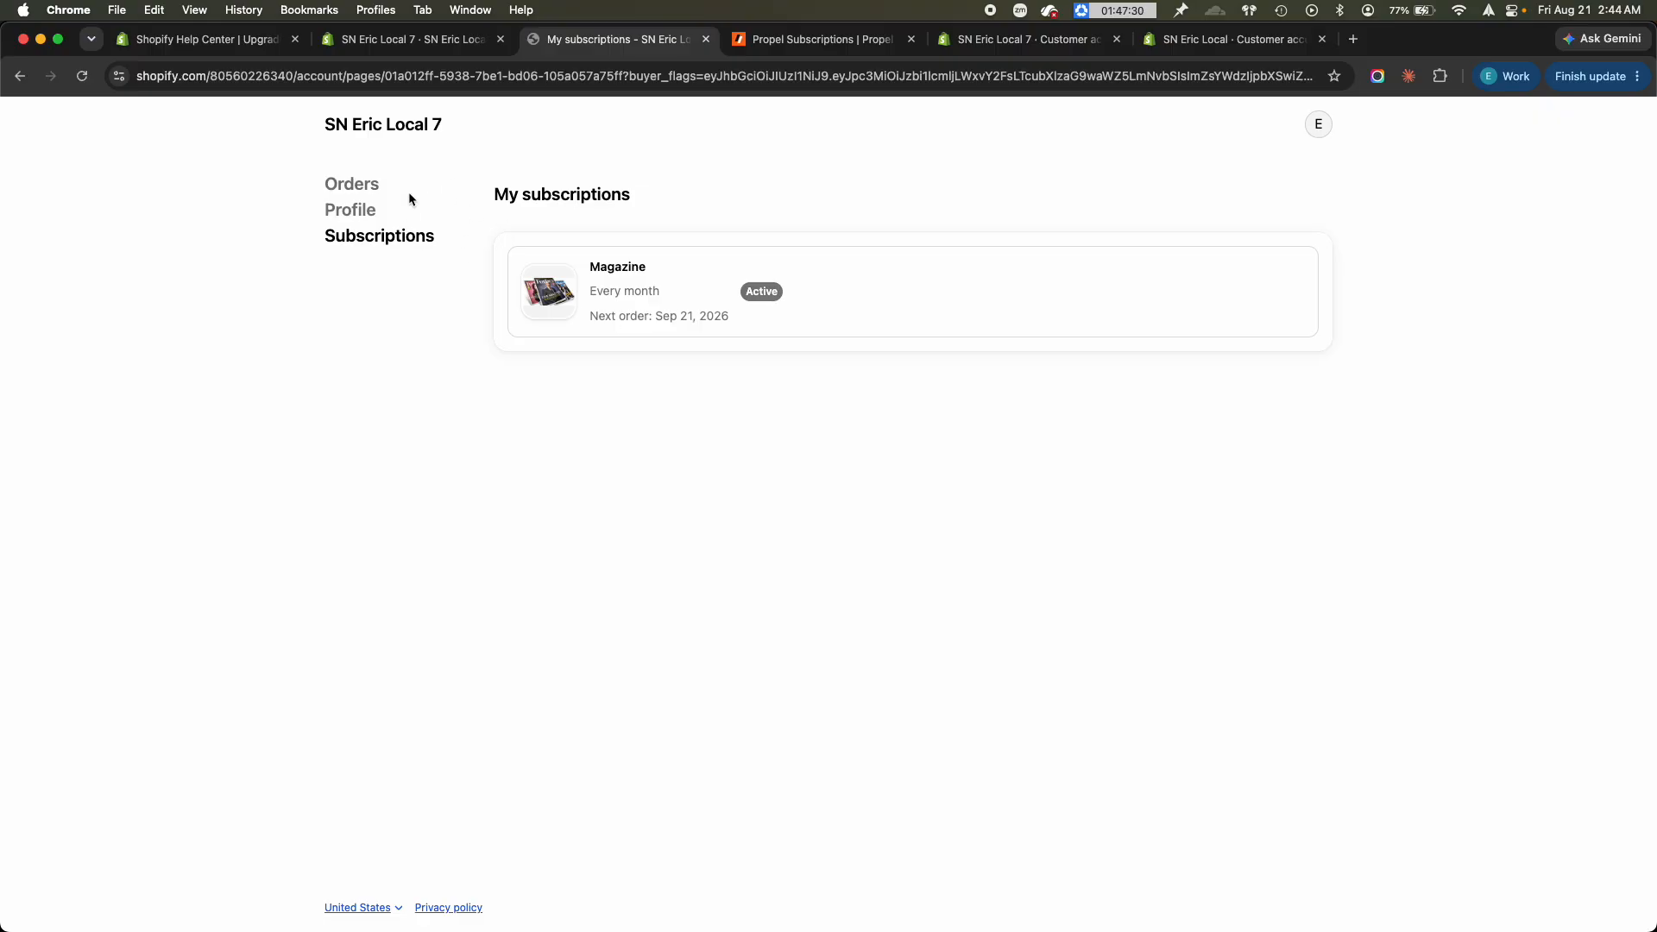
# Enter the emailed verification code and open the Magazine subscription, confirming it's Active monthly.
pyautogui.click(882, 296)
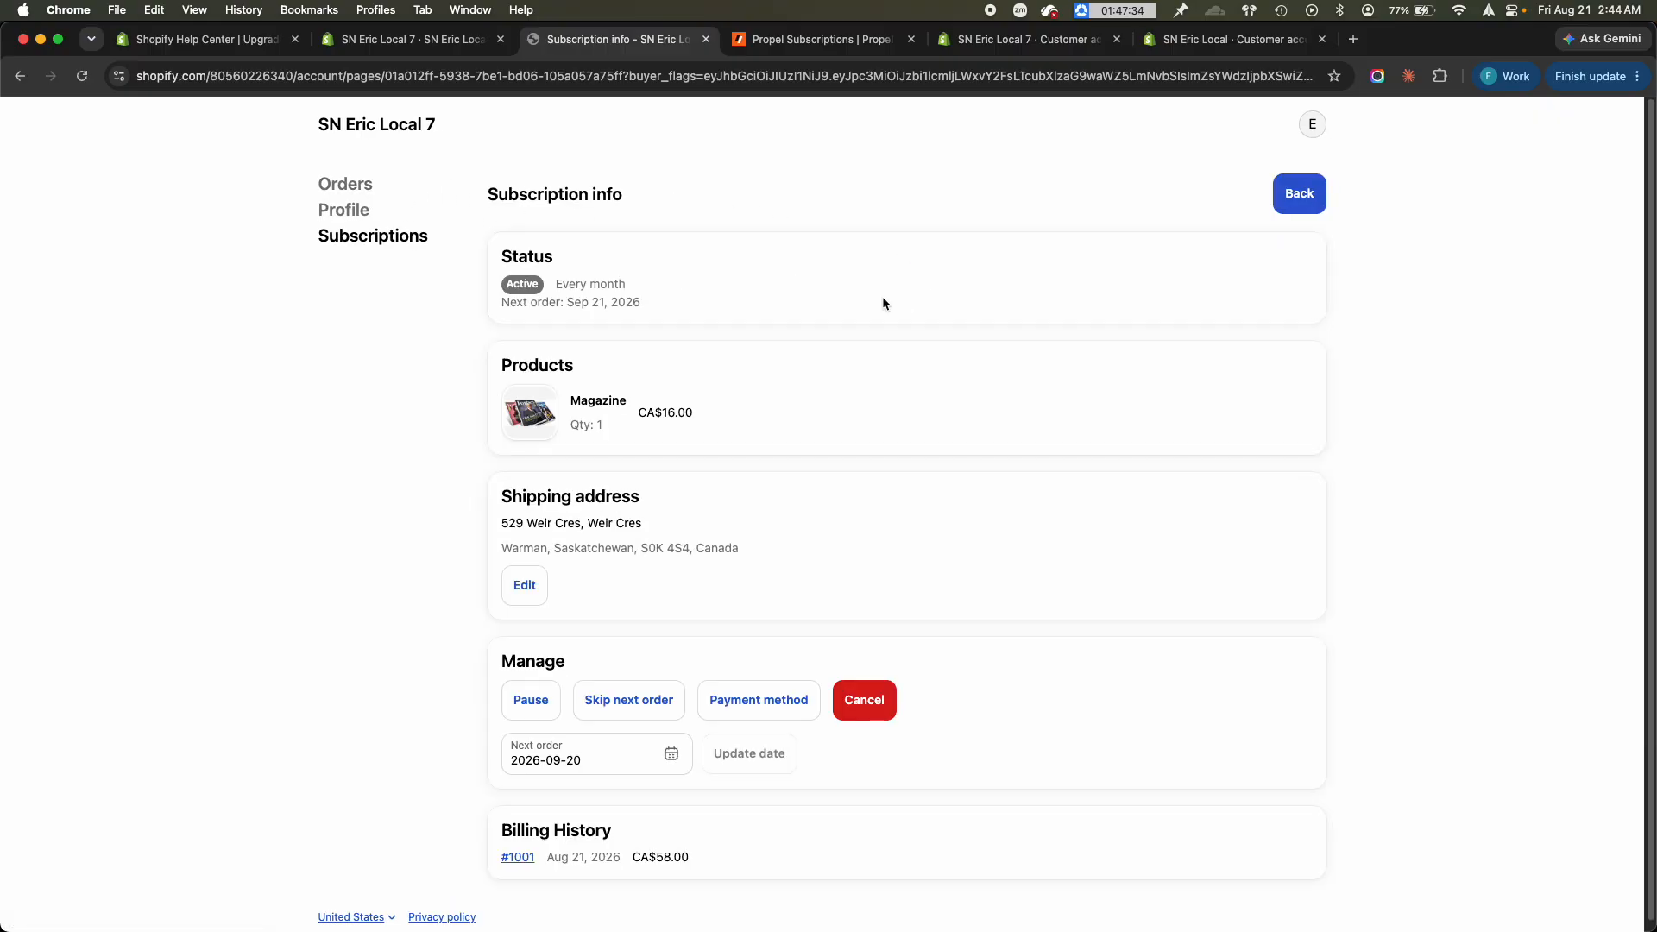
pyautogui.scroll(-1, 787, 434)
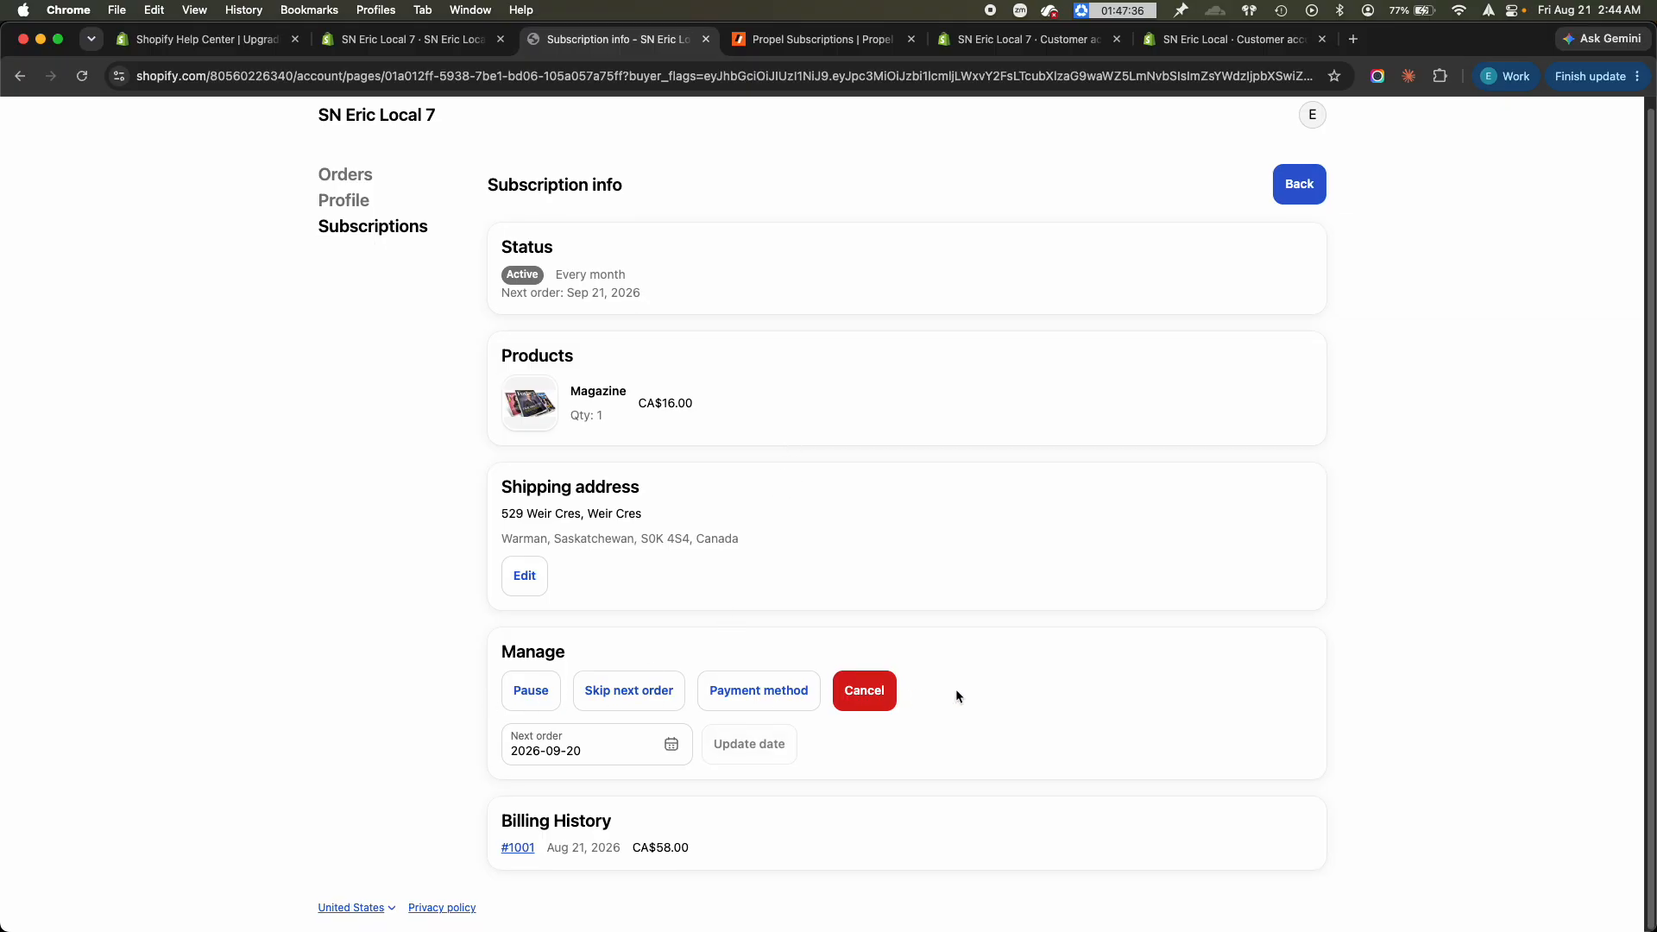